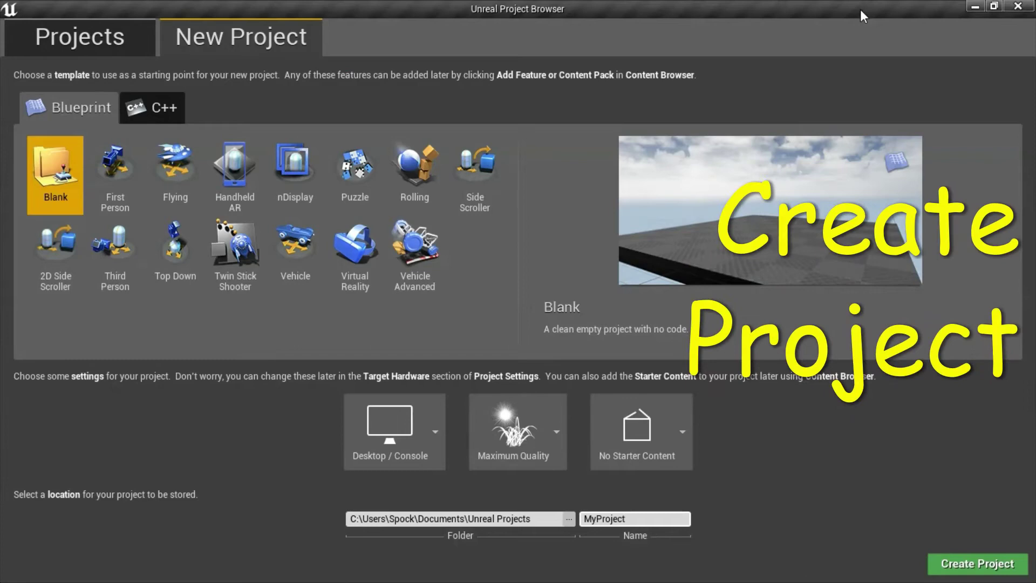
- Choose the Third Person template with starter content and name the project AimOffset
click(123, 274)
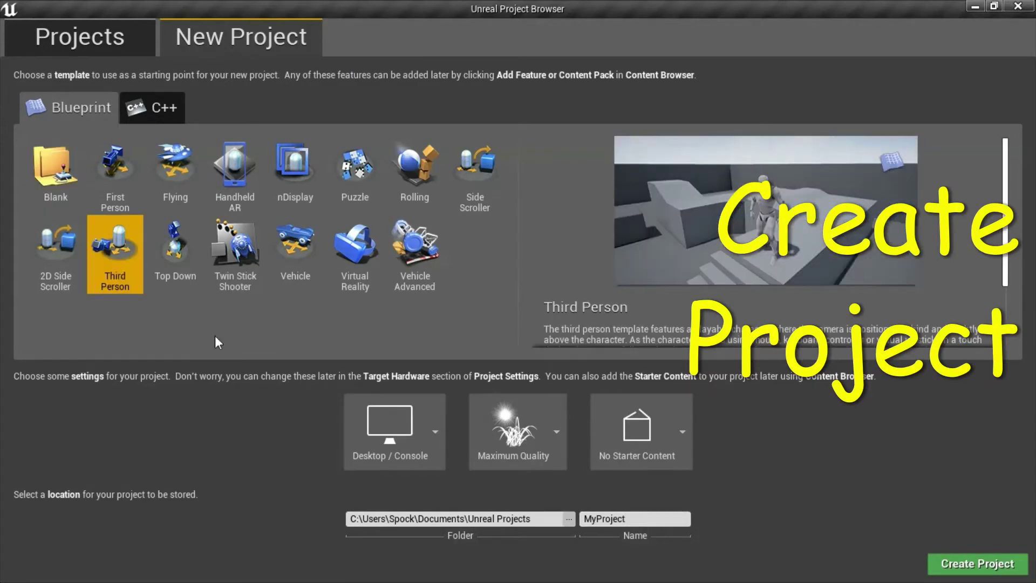
click(682, 432)
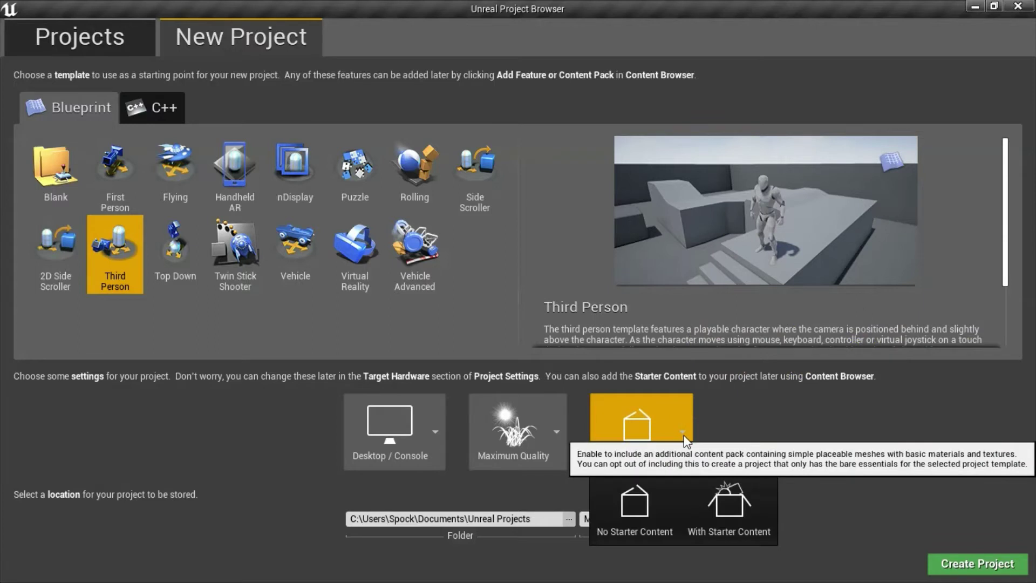
click(753, 526)
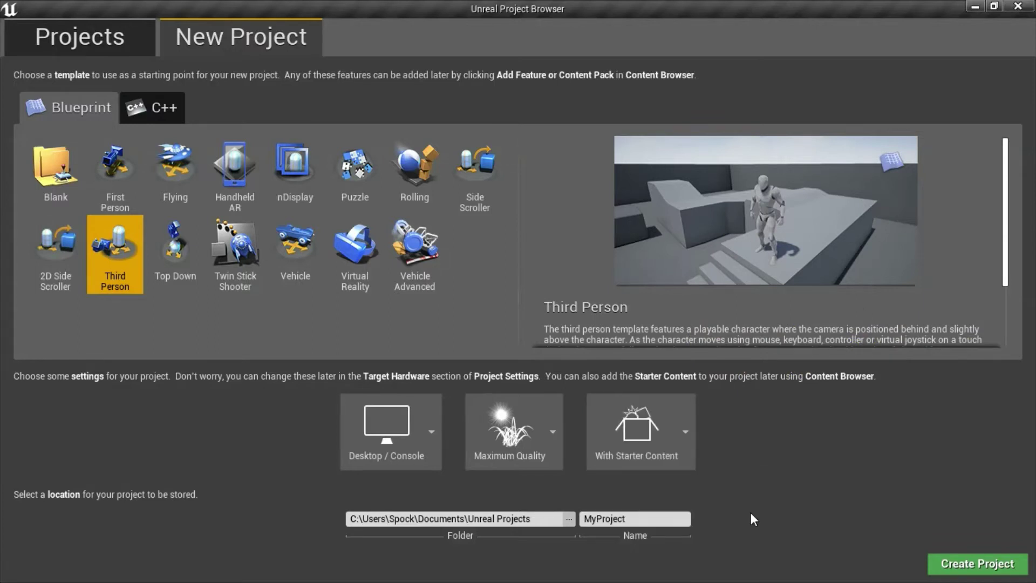
double_click(630, 517)
text(AimOffset)
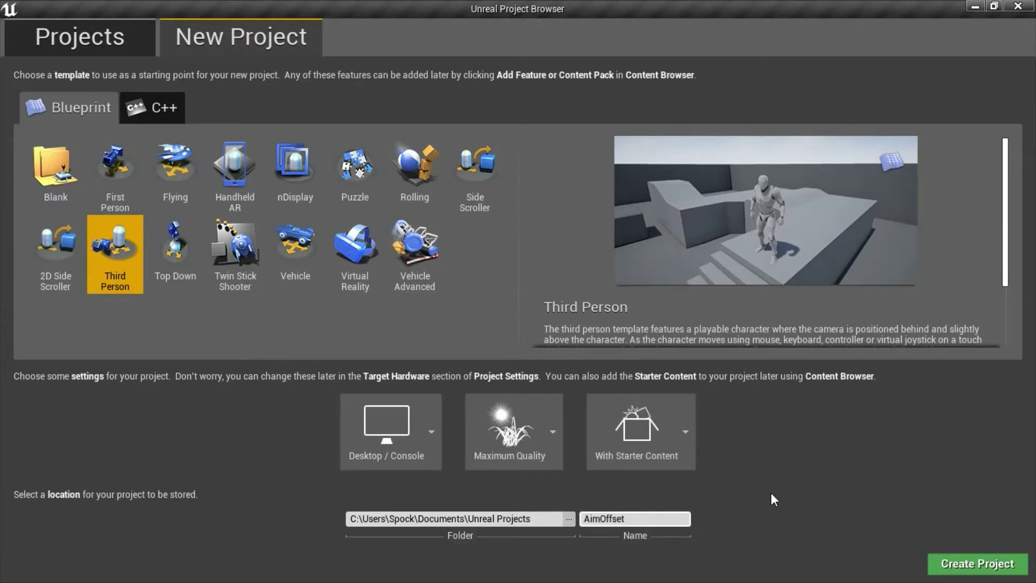
- Create the AimOffset project and confirm engine version 4.23 in the About Unreal Editor window
click(977, 563)
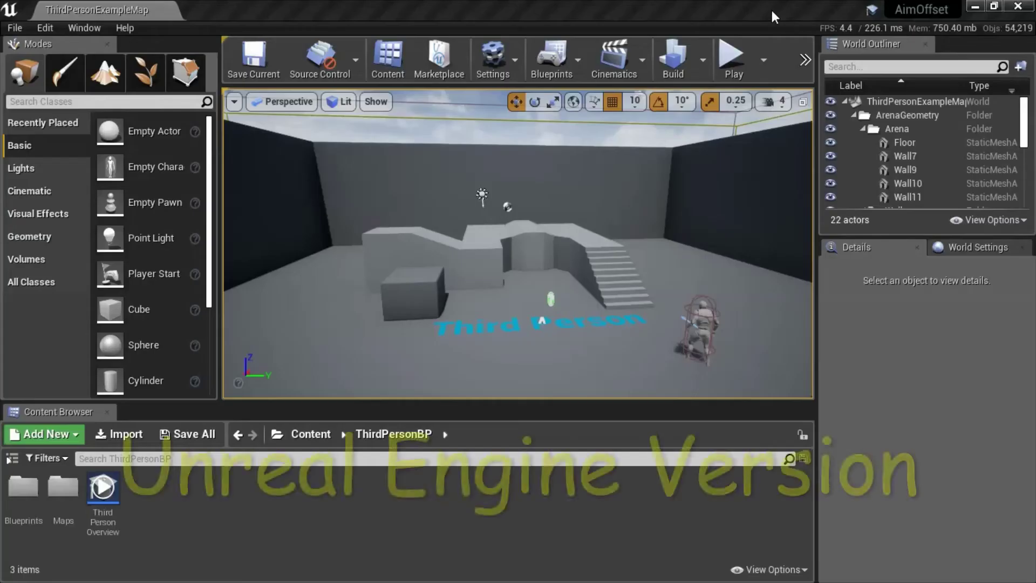
click(124, 26)
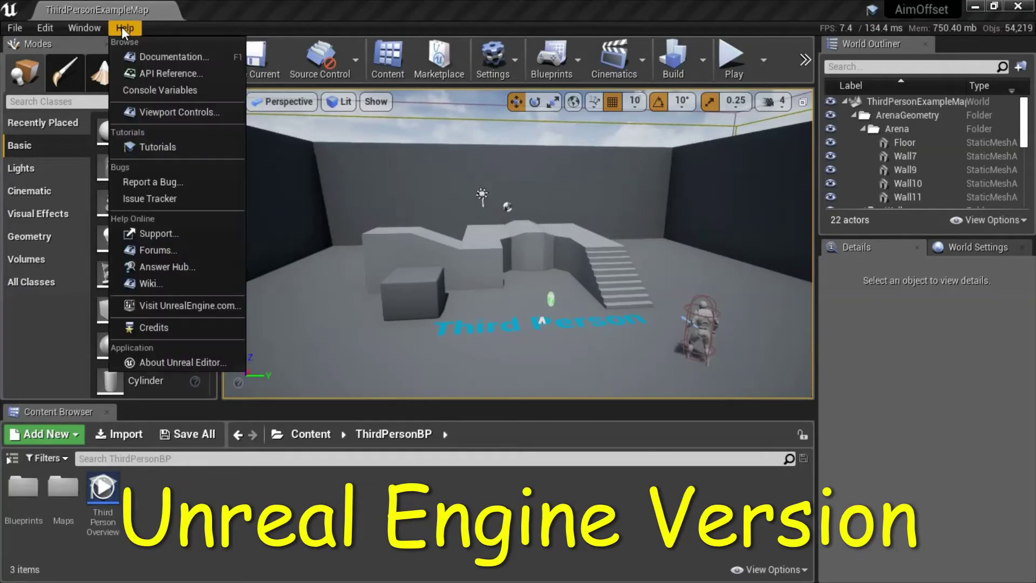
click(115, 367)
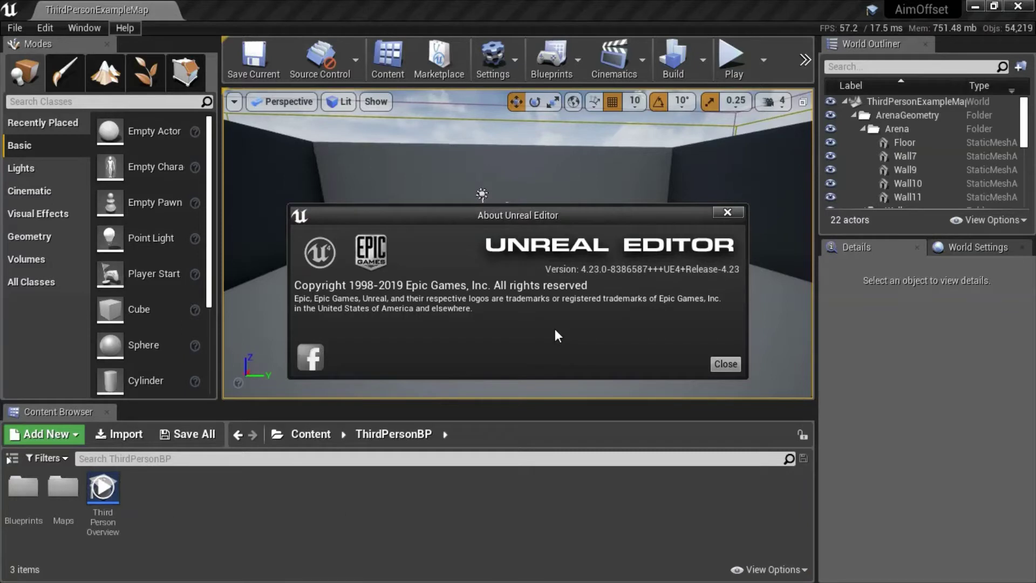
click(728, 364)
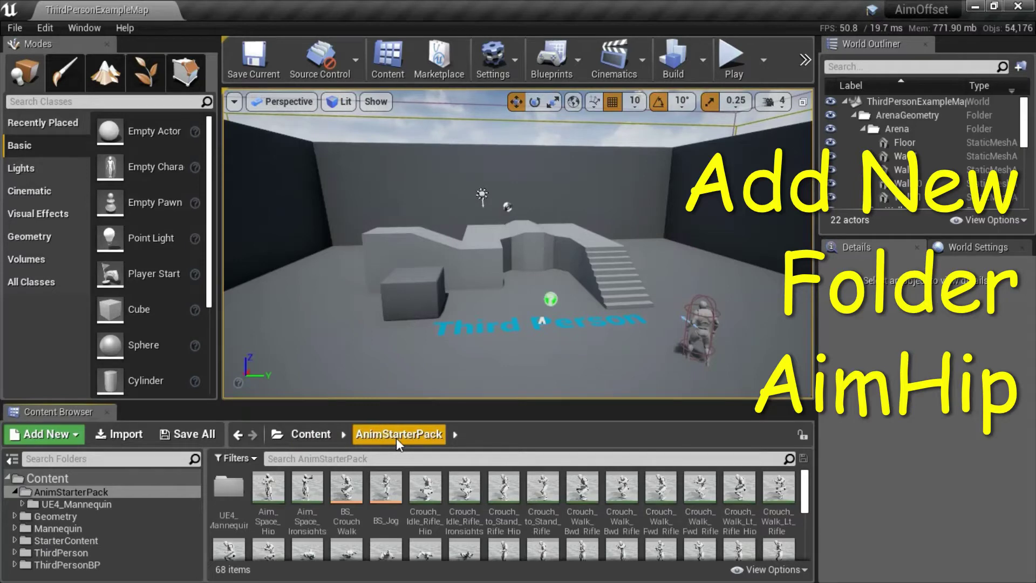
- Add a new folder named AimHip inside AnimStarterPack
click(69, 435)
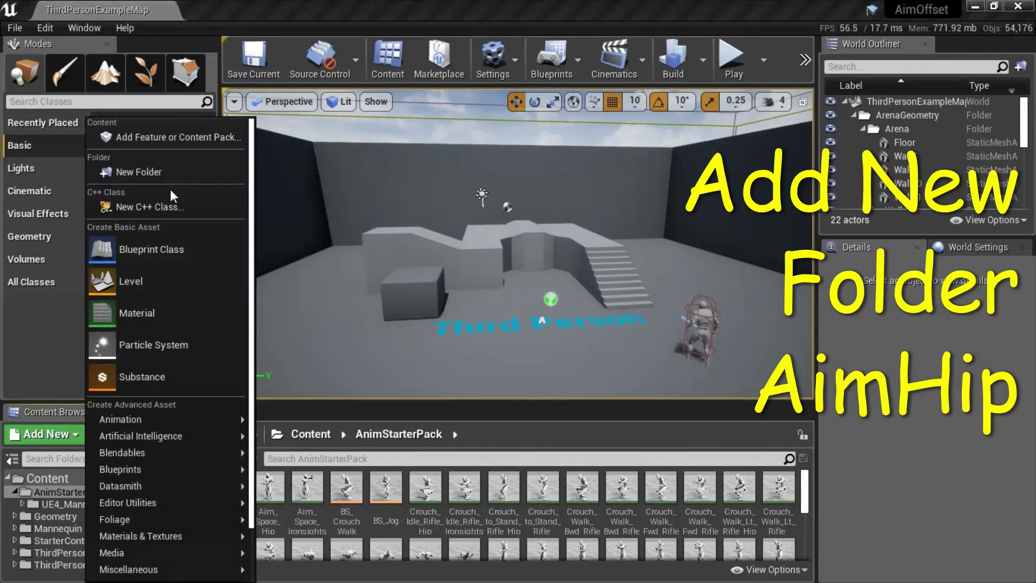
click(170, 173)
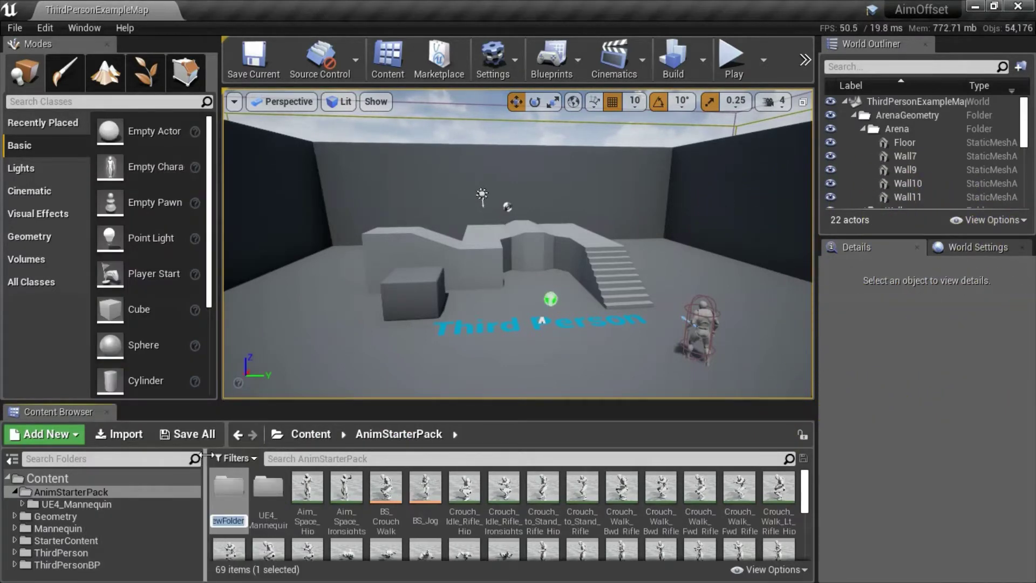
text(AimHip)
key(Return)
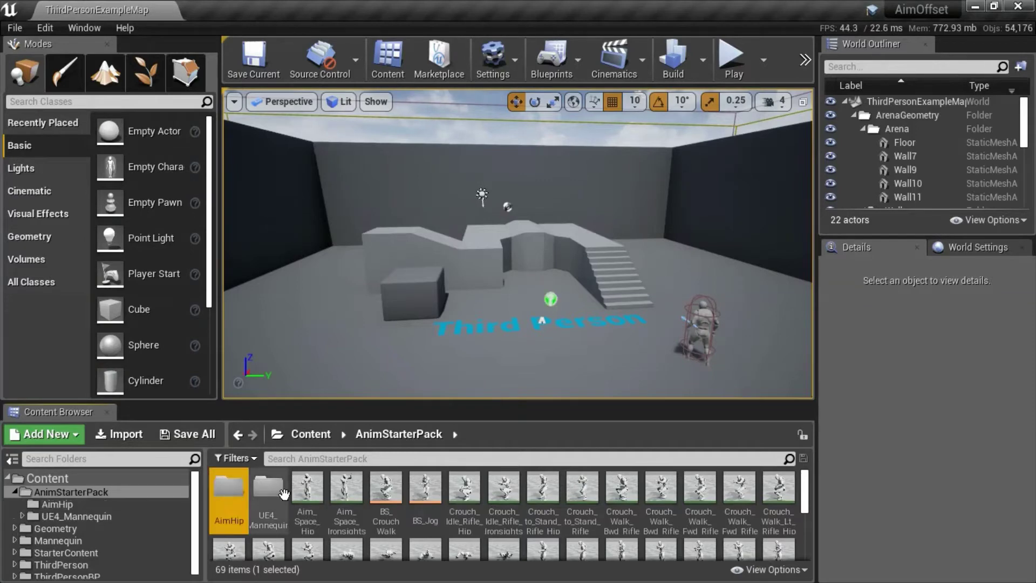
- Copy the Aim_Space_Hip animation into the AimHip folder
click(794, 5)
click(797, 15)
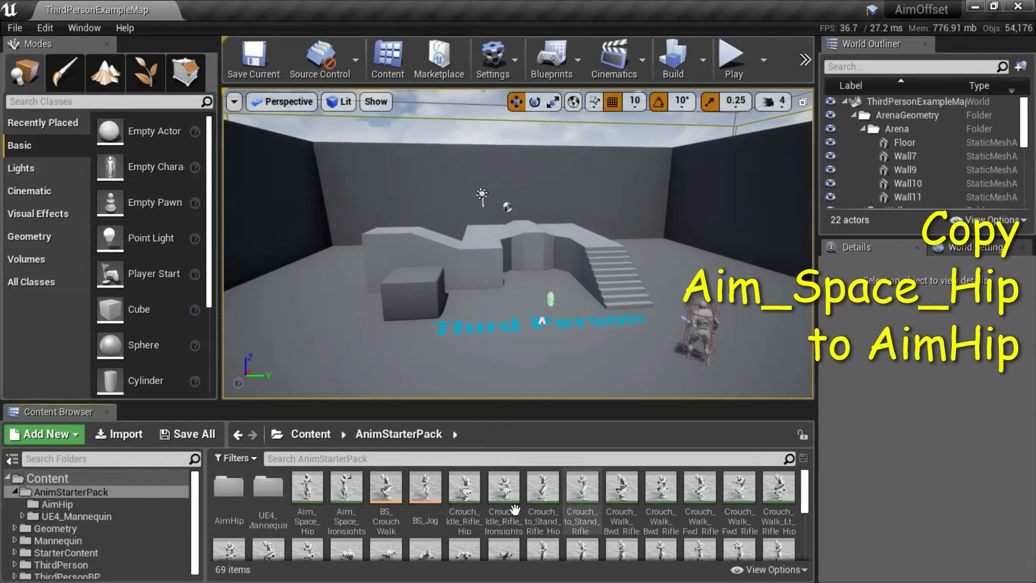
click(310, 493)
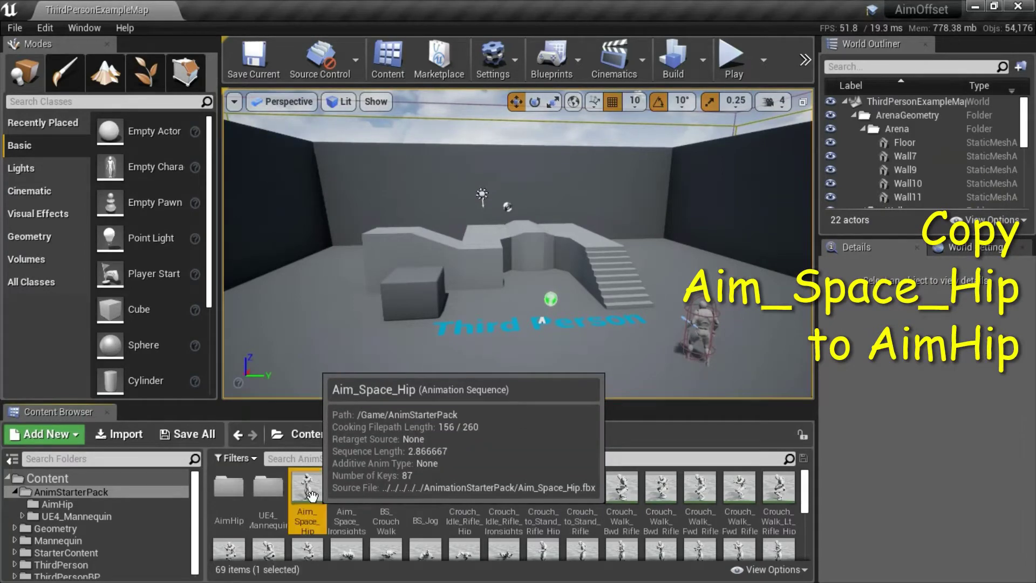
drag(310, 493, 65, 506)
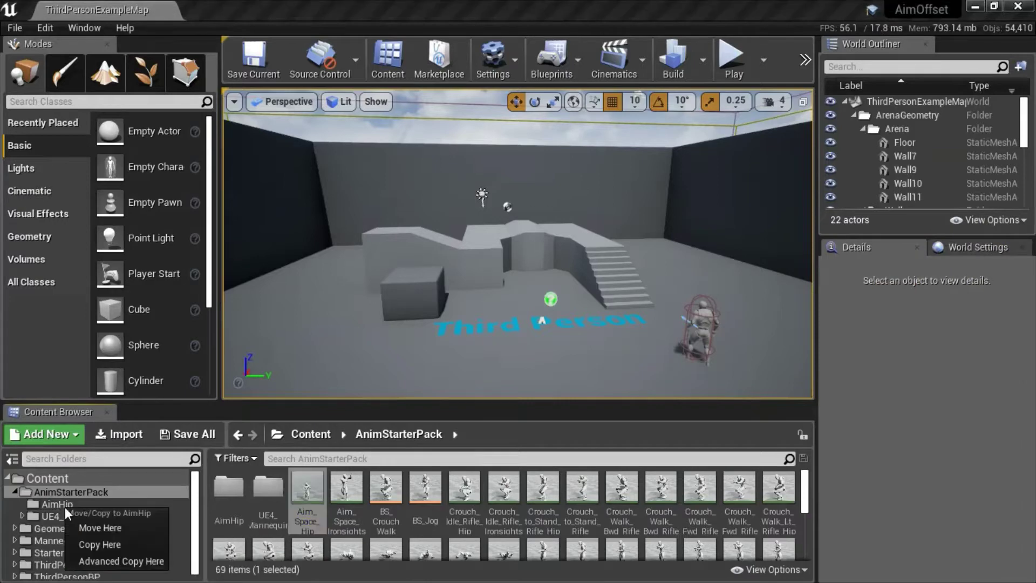
click(115, 539)
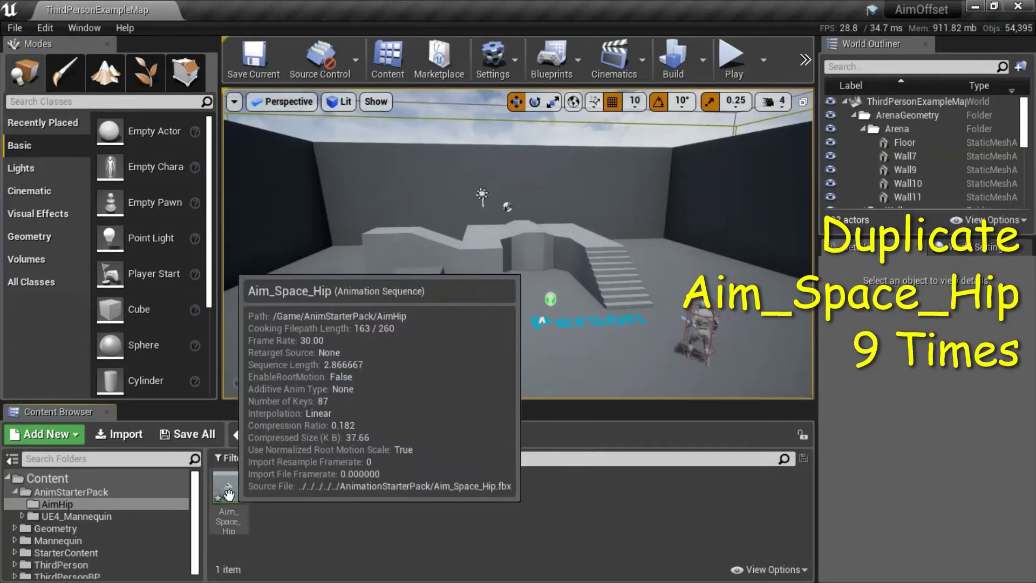
- Duplicate Aim_Space_Hip five times, creating Aim_Space_Hip1 through Aim_Space_Hip5
click(228, 494)
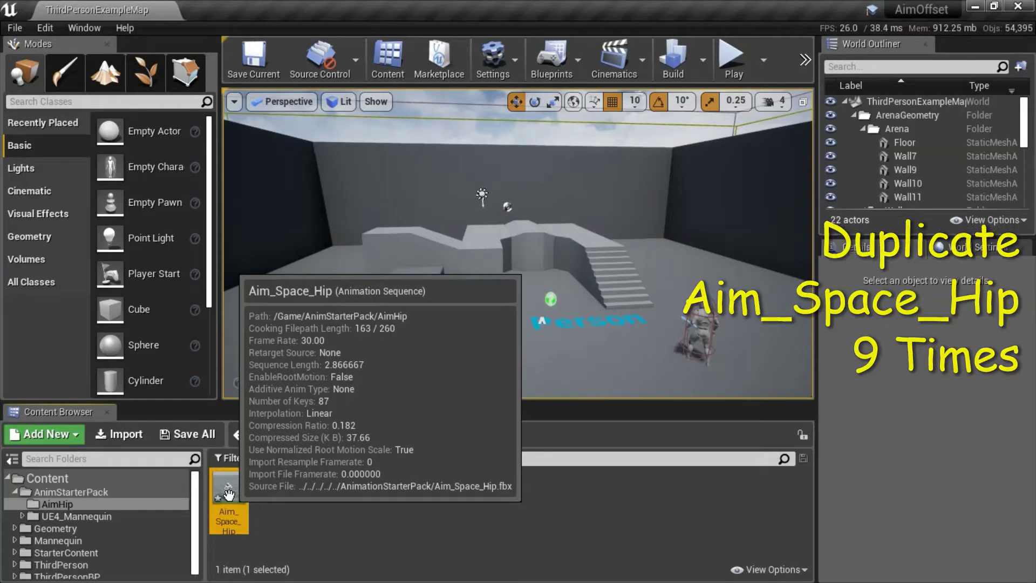
right_click(229, 496)
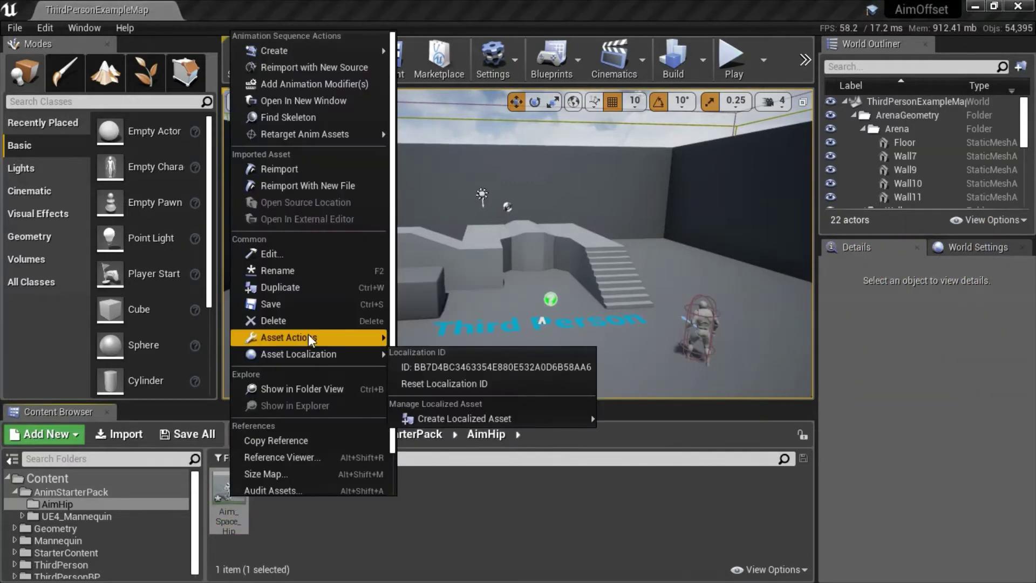
click(309, 287)
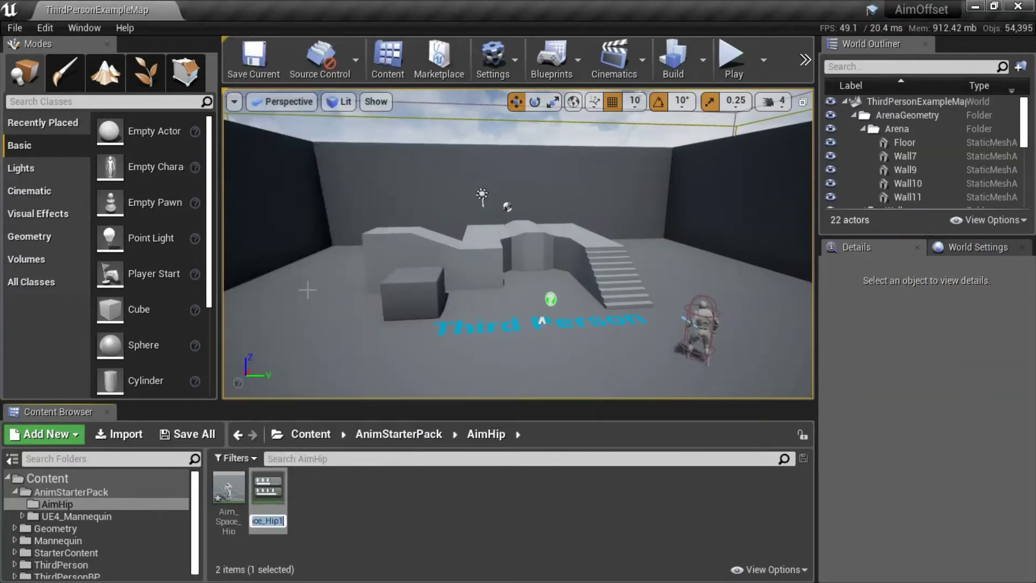
right_click(228, 499)
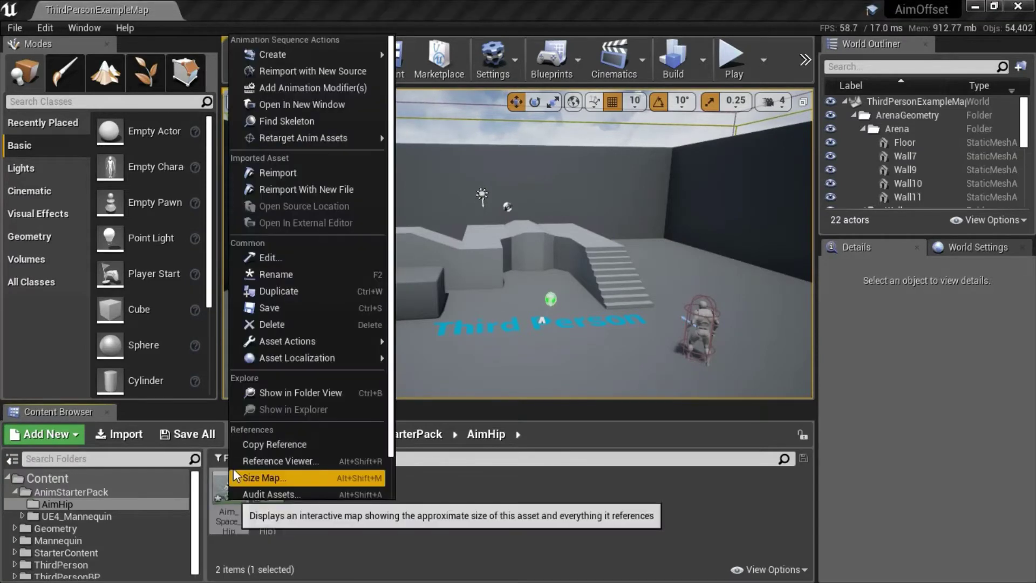
click(286, 292)
click(229, 492)
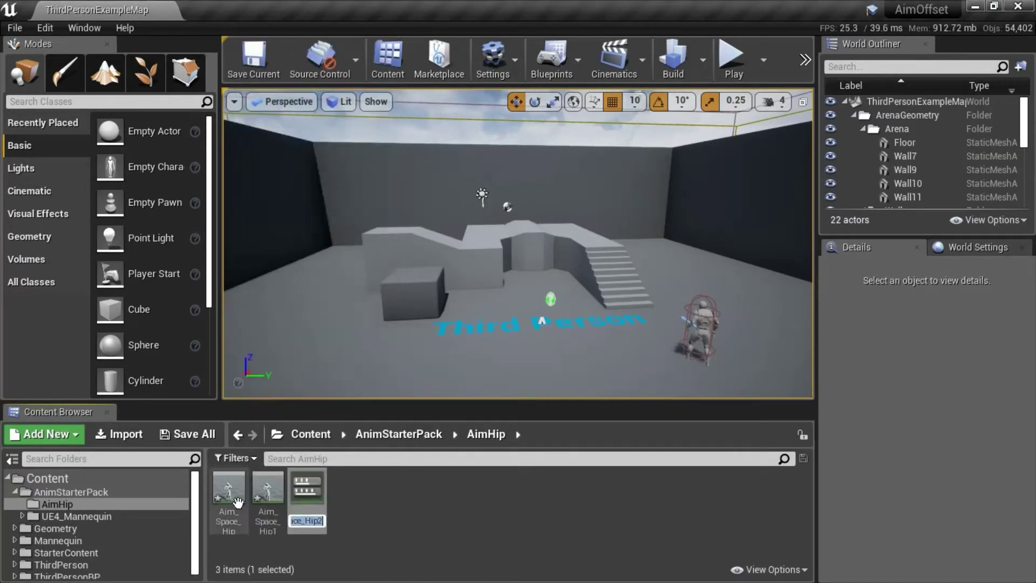
right_click(237, 501)
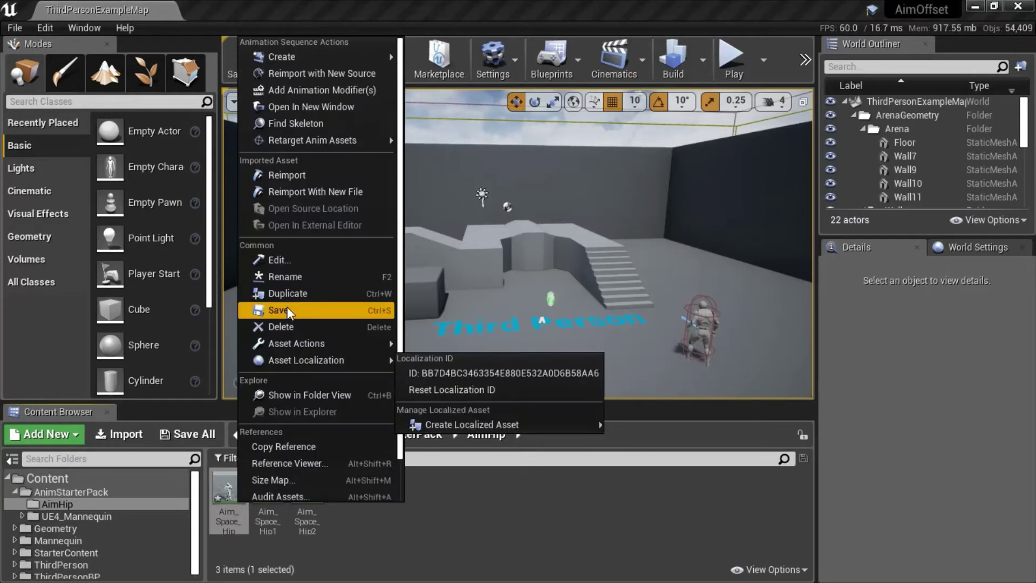
click(291, 294)
click(236, 501)
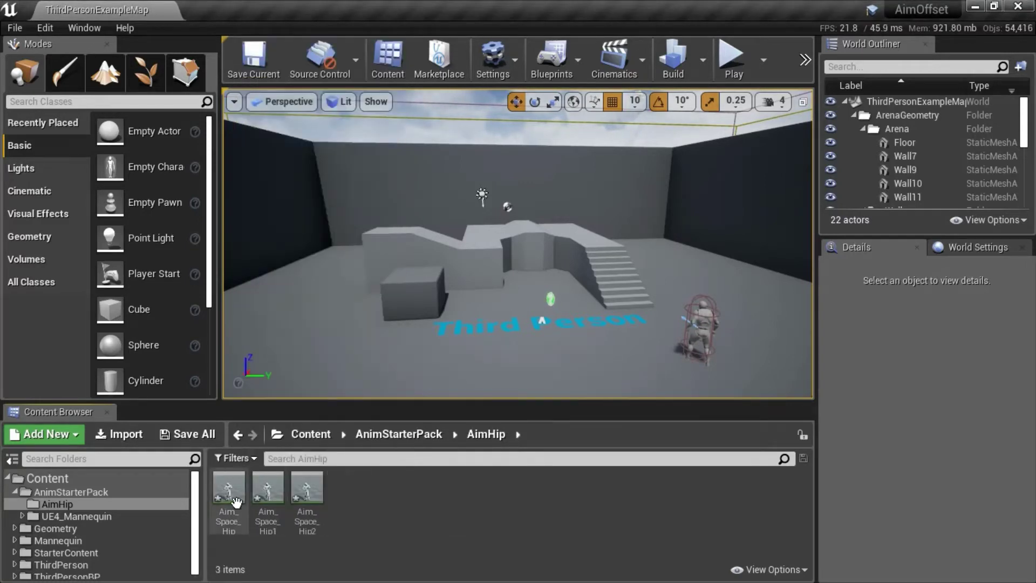
right_click(238, 502)
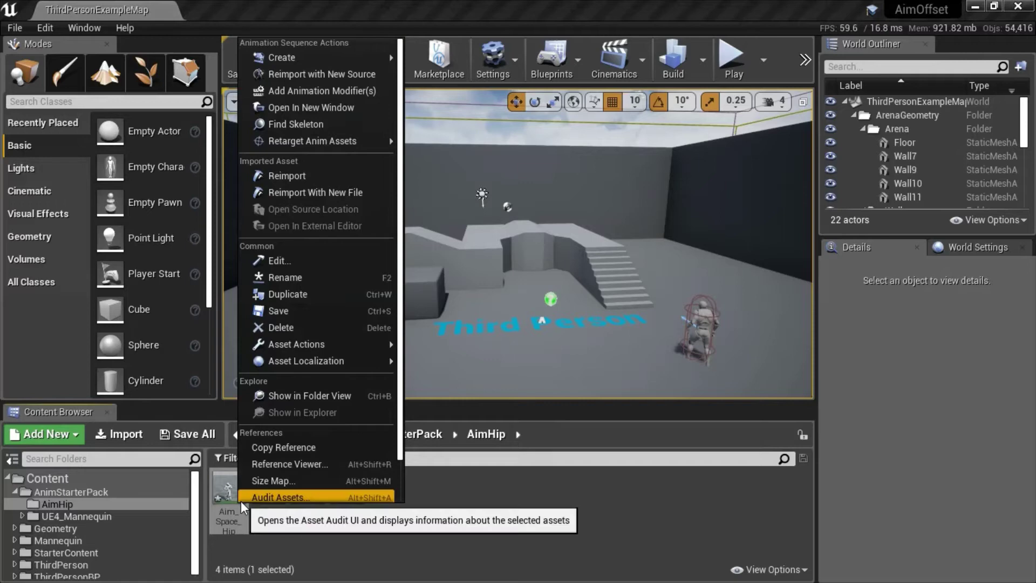
click(297, 298)
key(Return)
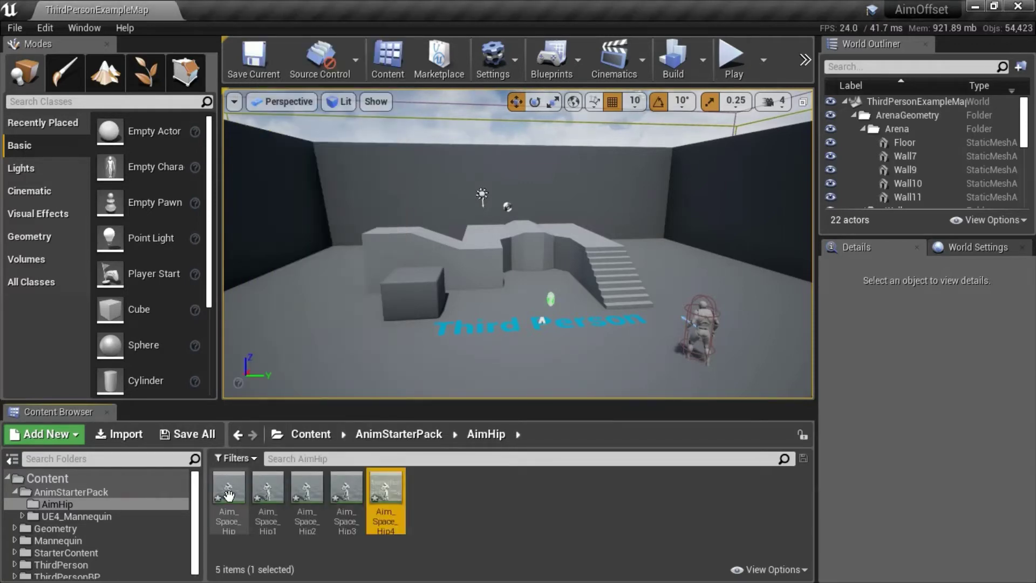
right_click(229, 497)
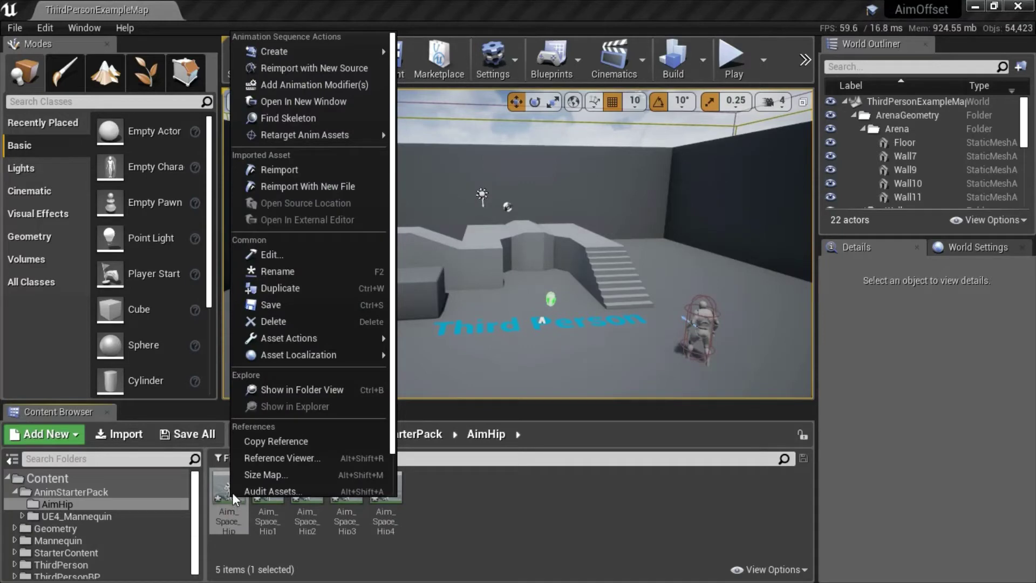
click(314, 292)
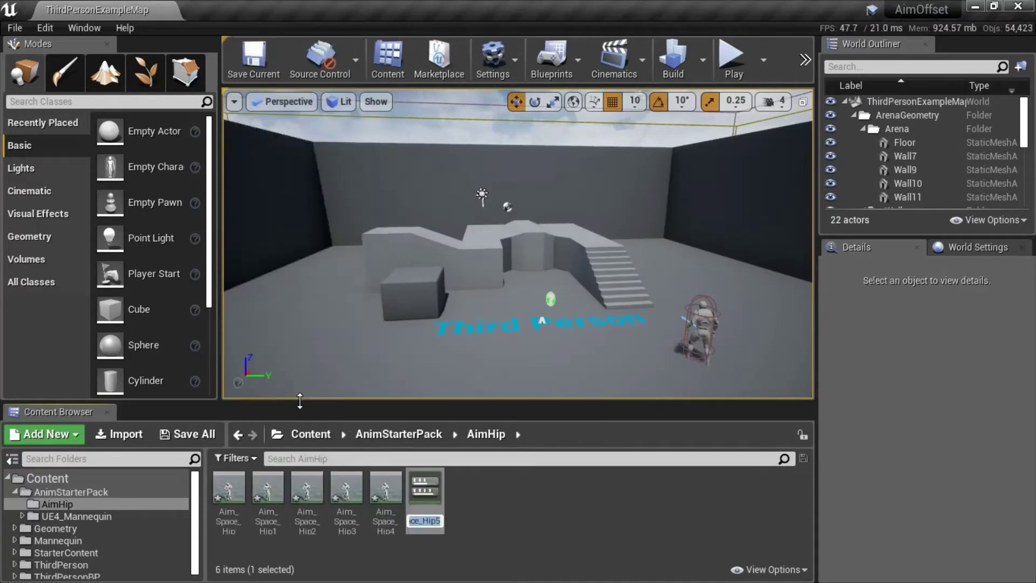
key(Return)
- Make four more duplicates of Aim_Space_Hip, ending with Aim_Space_Hip9
right_click(230, 484)
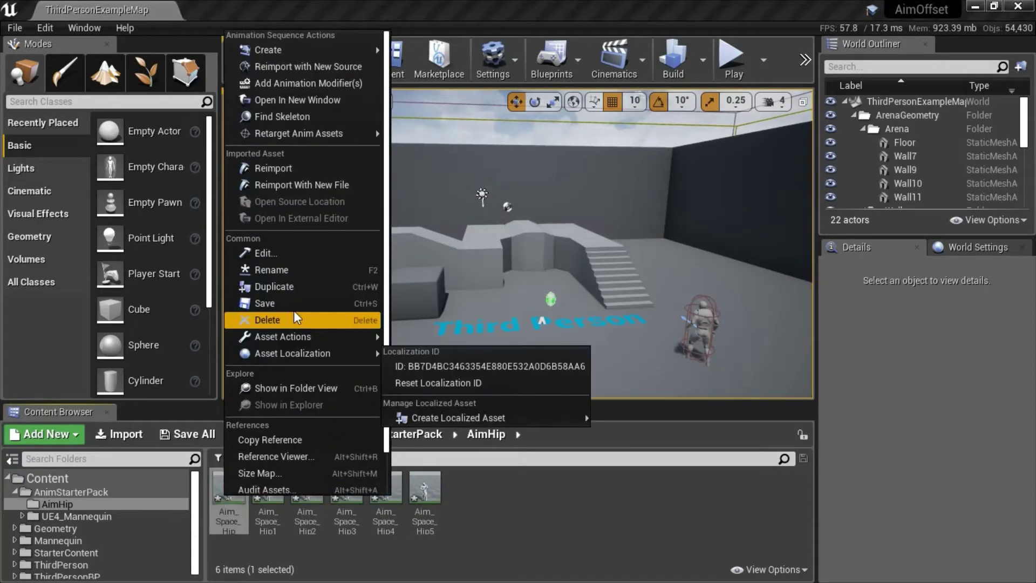
click(297, 287)
key(Escape)
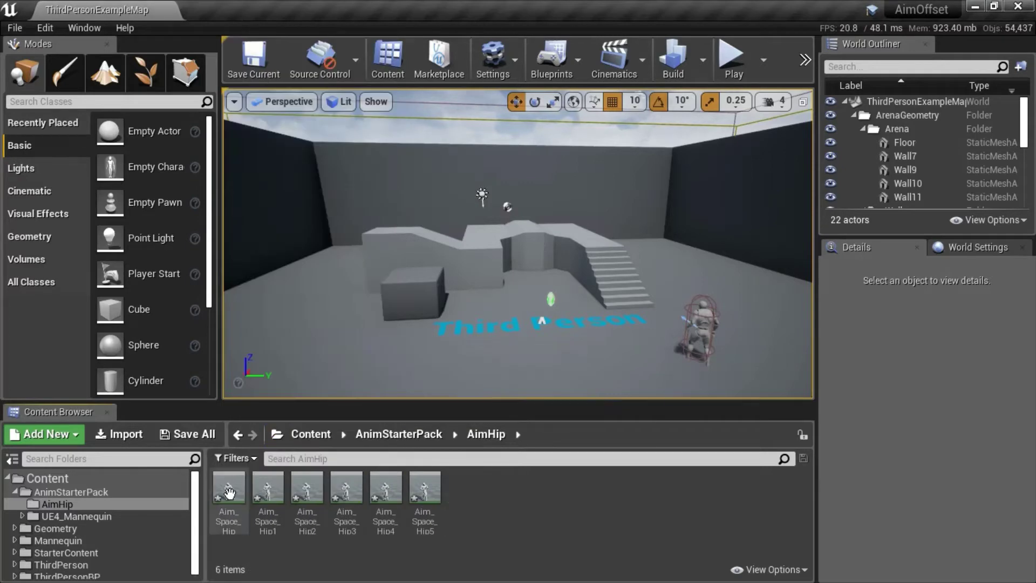
right_click(239, 478)
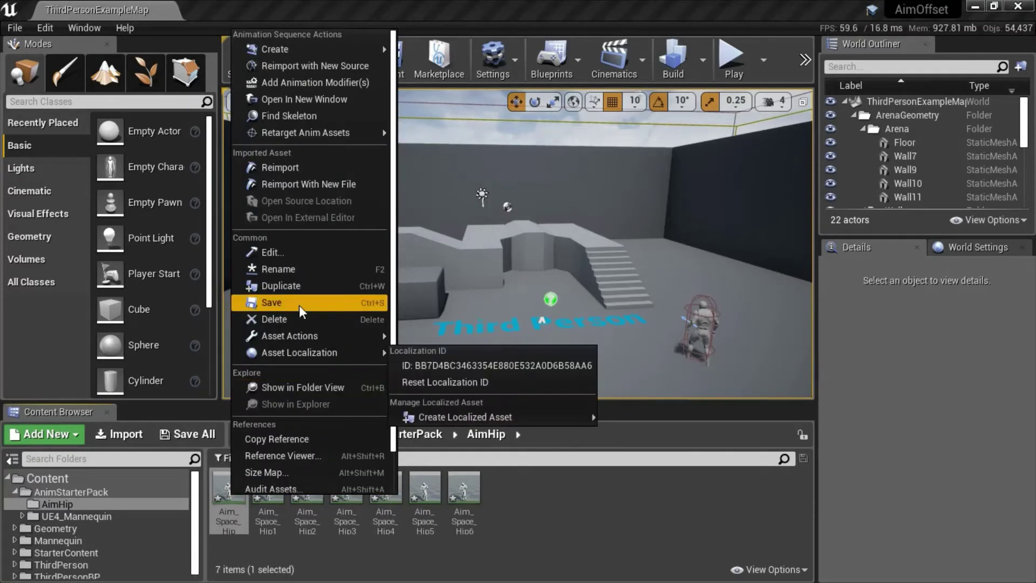
click(307, 287)
key(Escape)
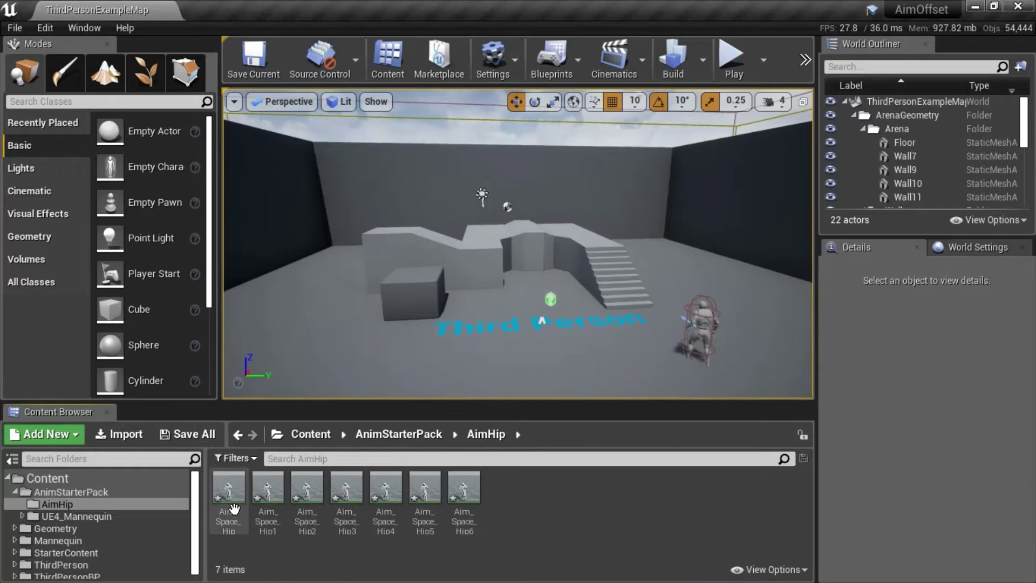
right_click(233, 508)
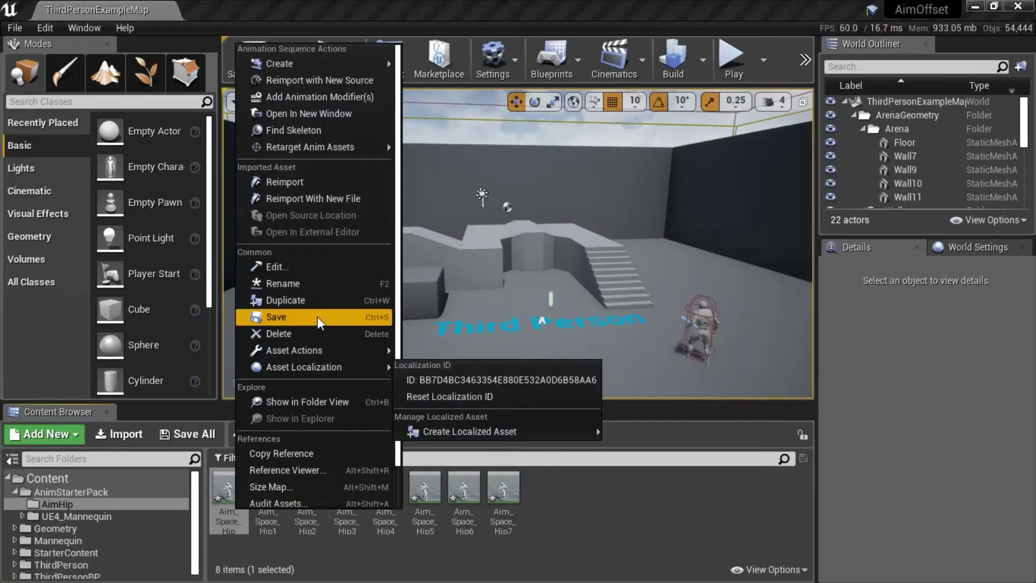
click(294, 300)
key(Escape)
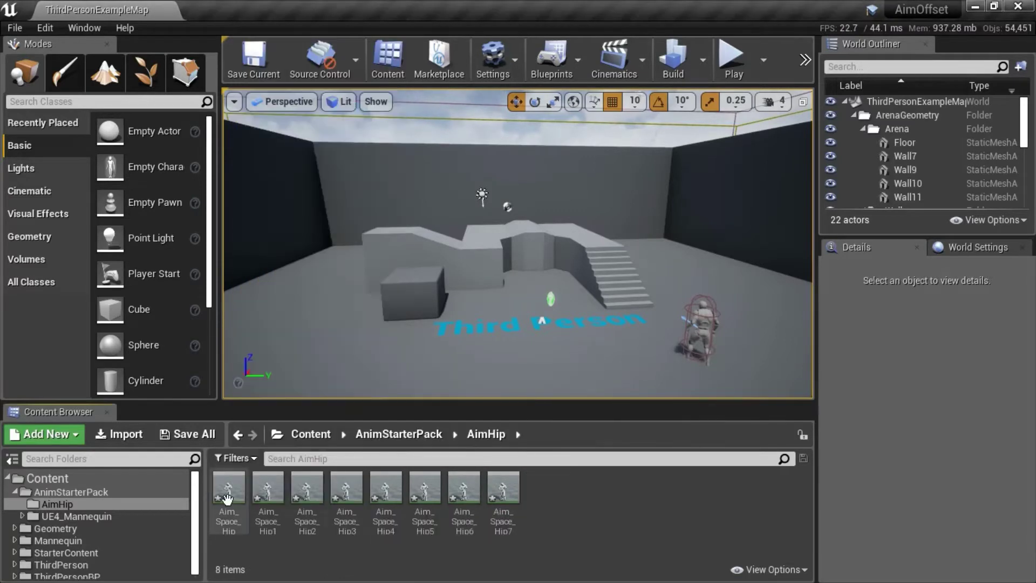
right_click(228, 499)
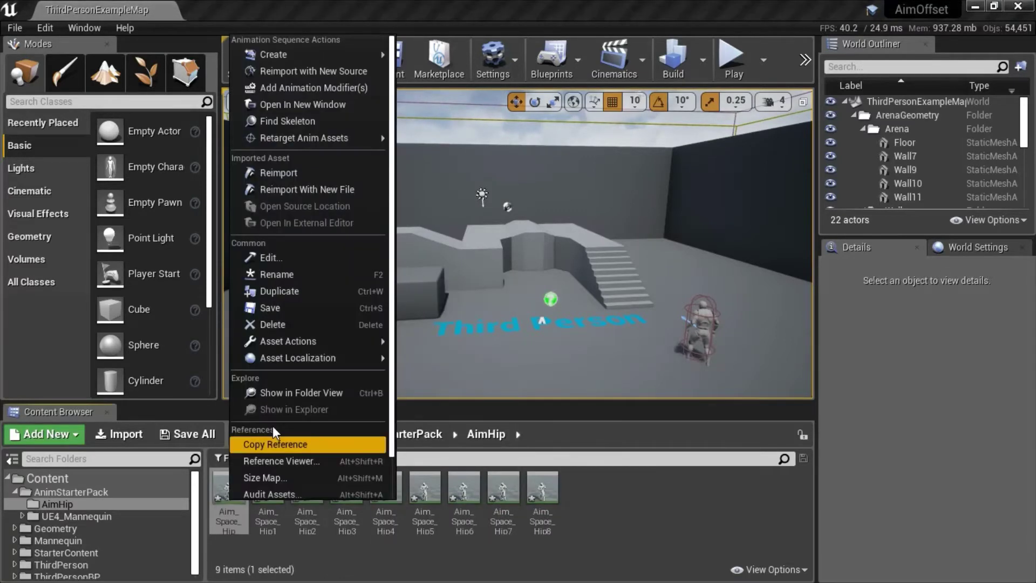
click(312, 296)
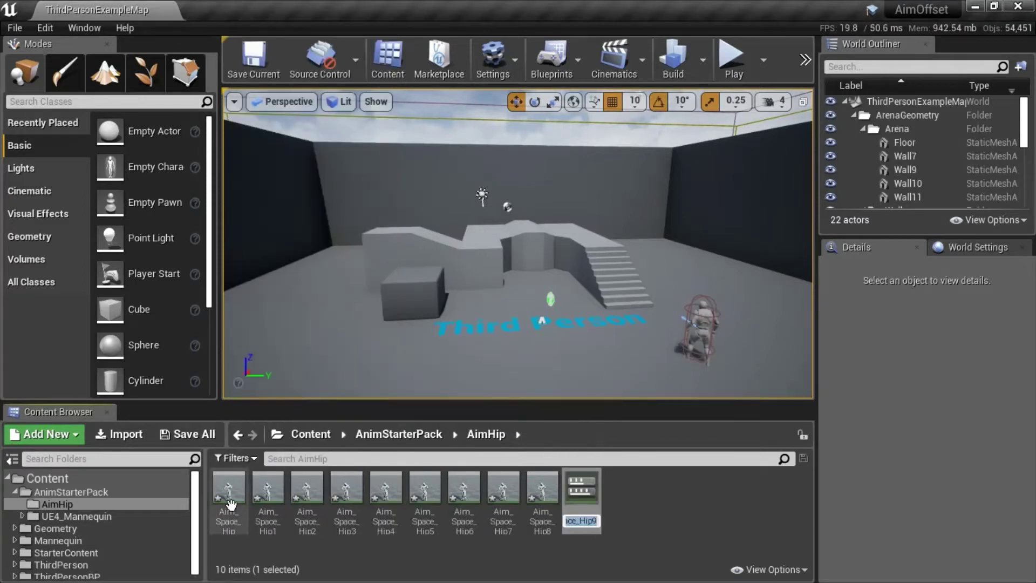
key(Return)
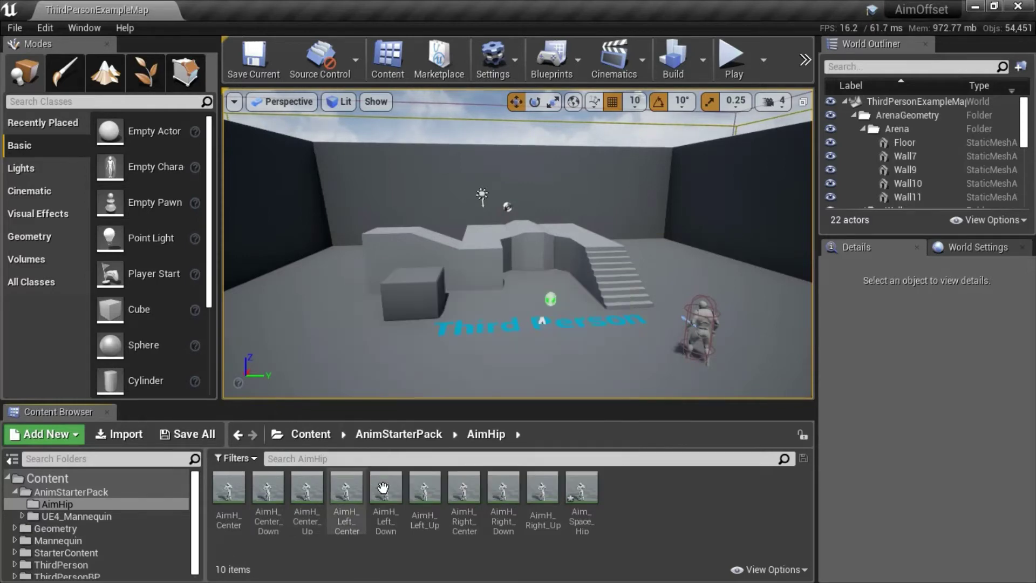
- Review the renamed AimH_Center through AimH_Right_Up animations in the AimHip folder
mouse_move(389, 488)
mouse_move(427, 489)
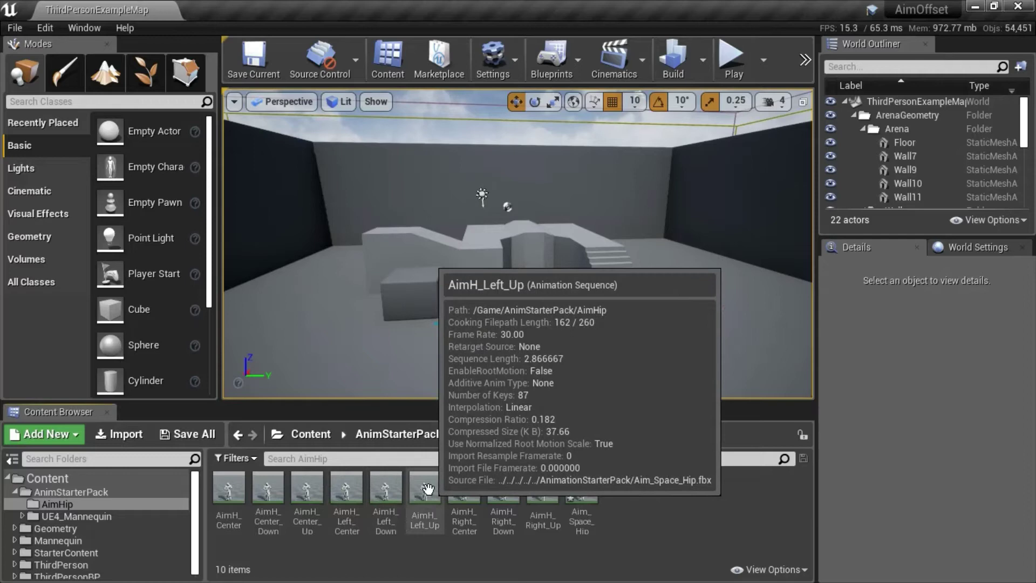
mouse_move(465, 488)
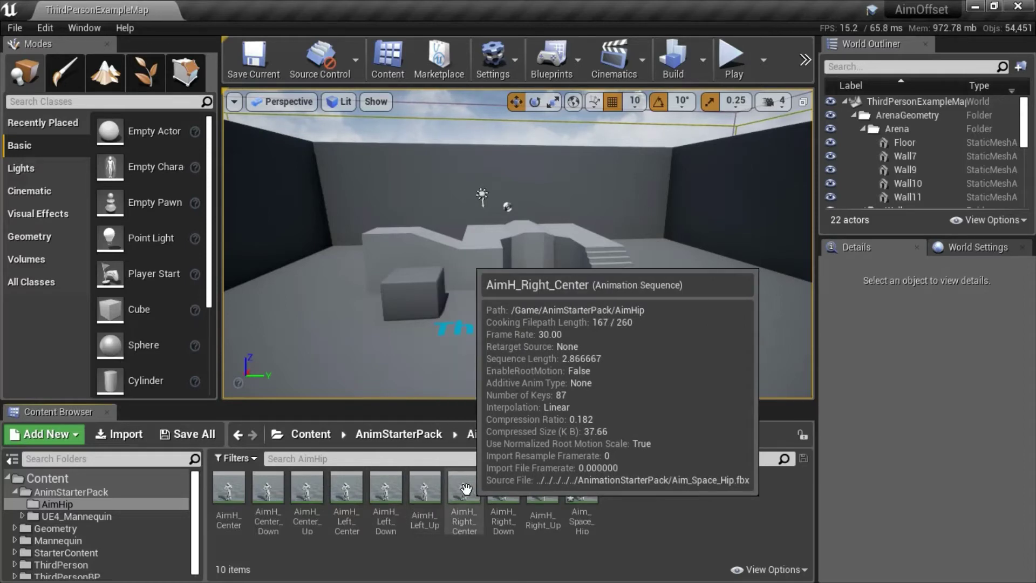
mouse_move(540, 489)
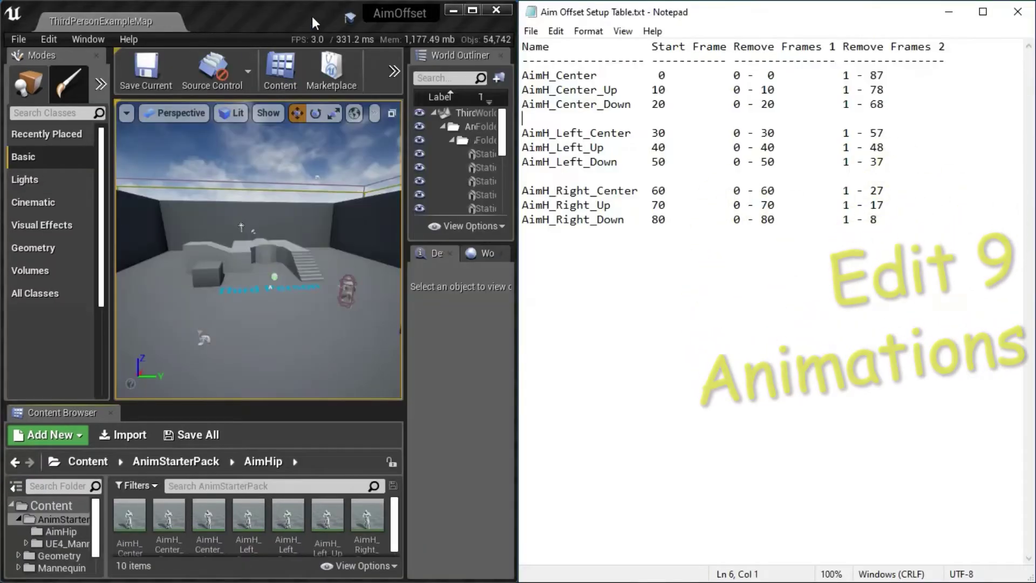
- Bring the Unreal editor back into focus beside the Notepad setup table
click(312, 16)
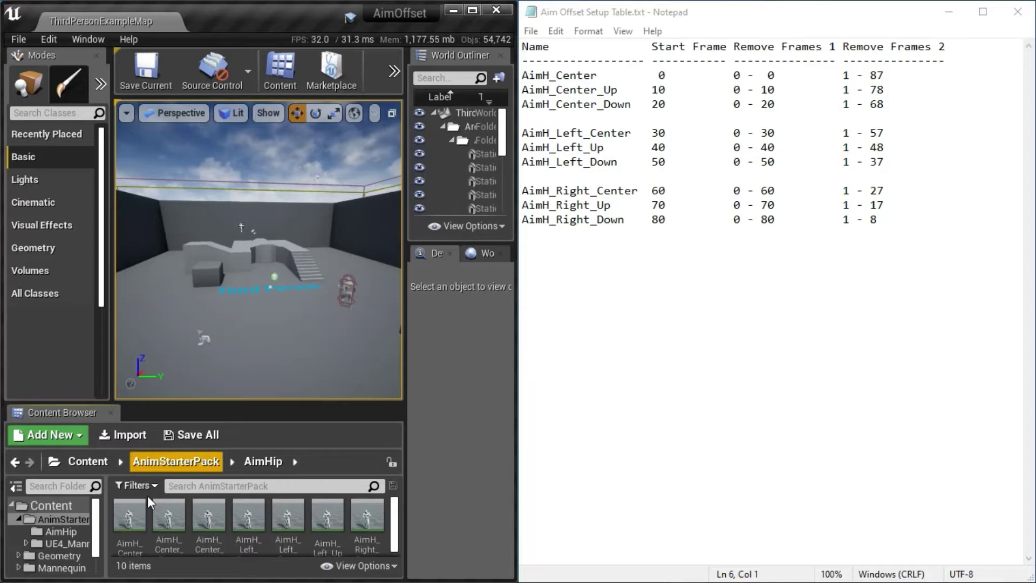
- Trim AimH_Center to frame 0 by removing frames 1–87, then save and close it
double_click(128, 522)
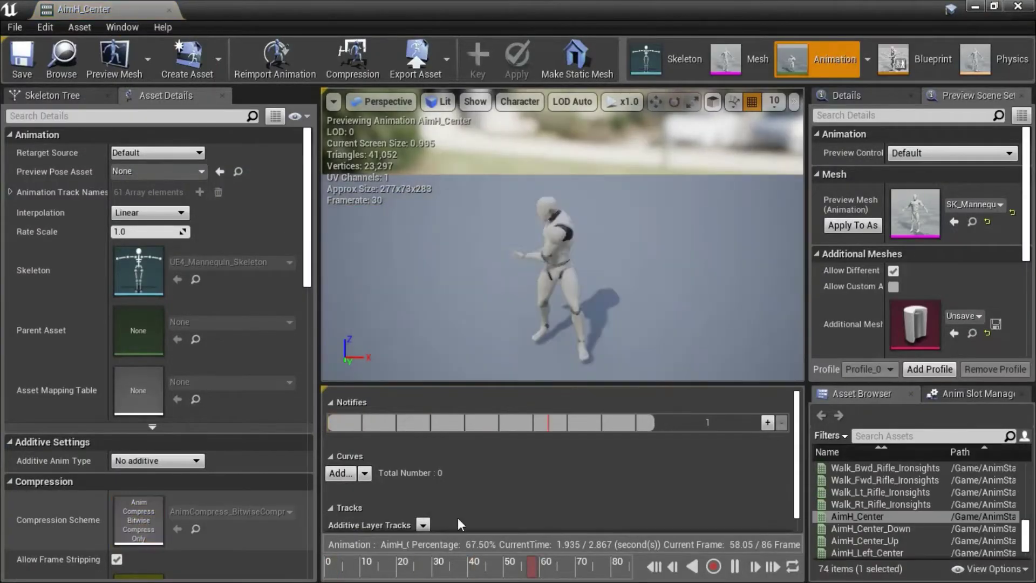
click(656, 566)
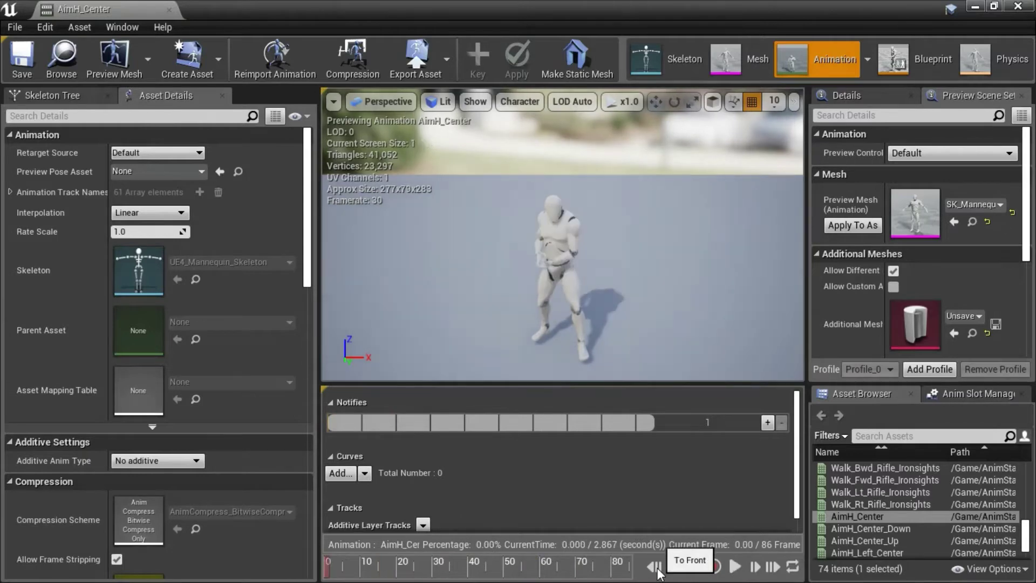
right_click(328, 566)
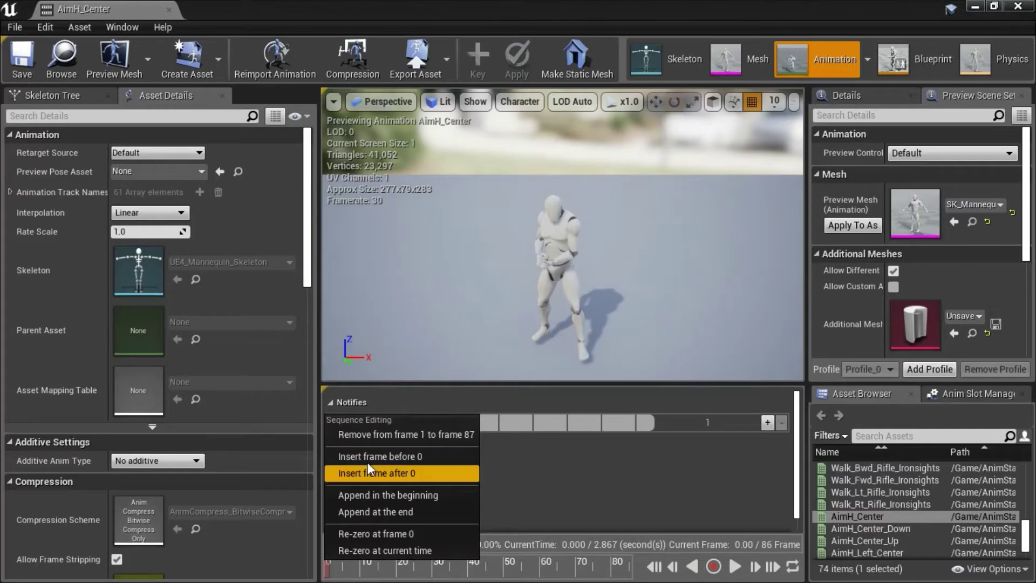
click(393, 435)
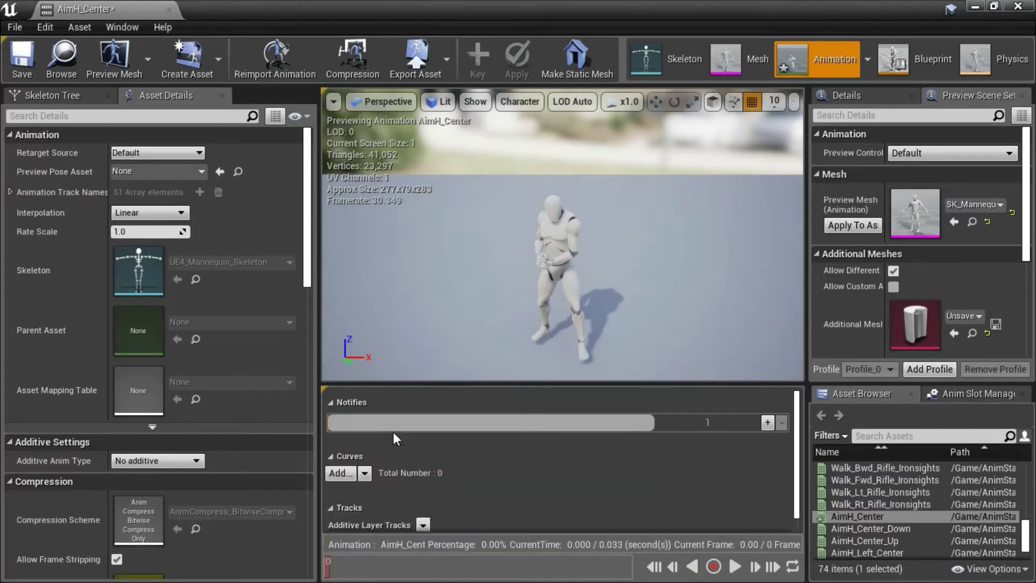
click(22, 58)
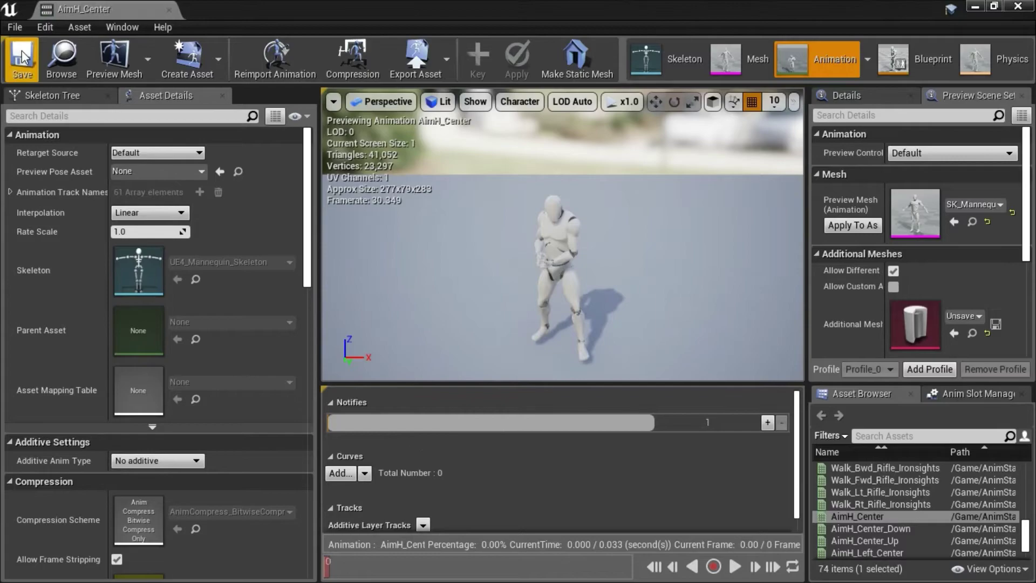
click(1017, 6)
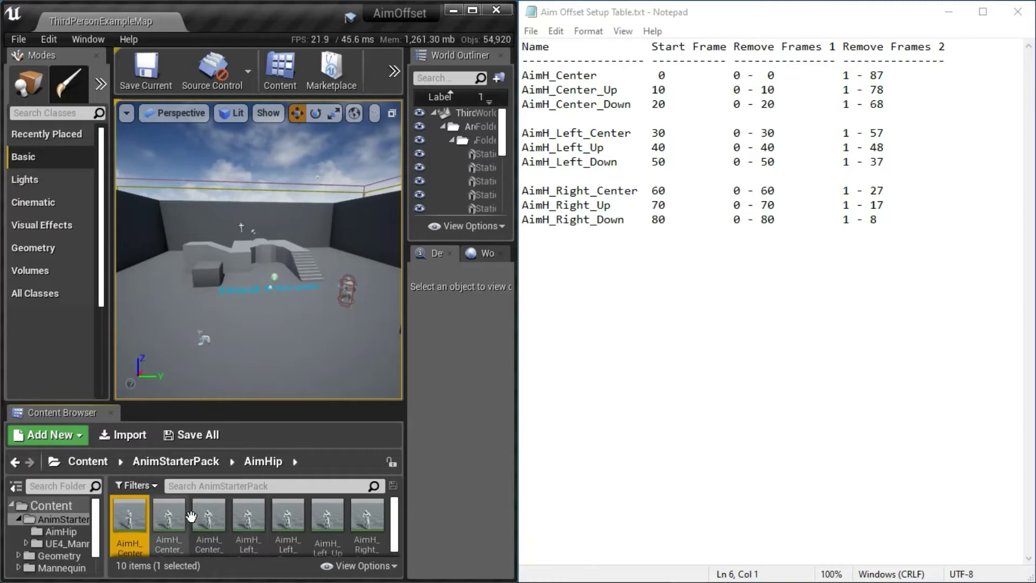
- Open AimH_Center_Up and remove frames 0 through 10
mouse_move(207, 514)
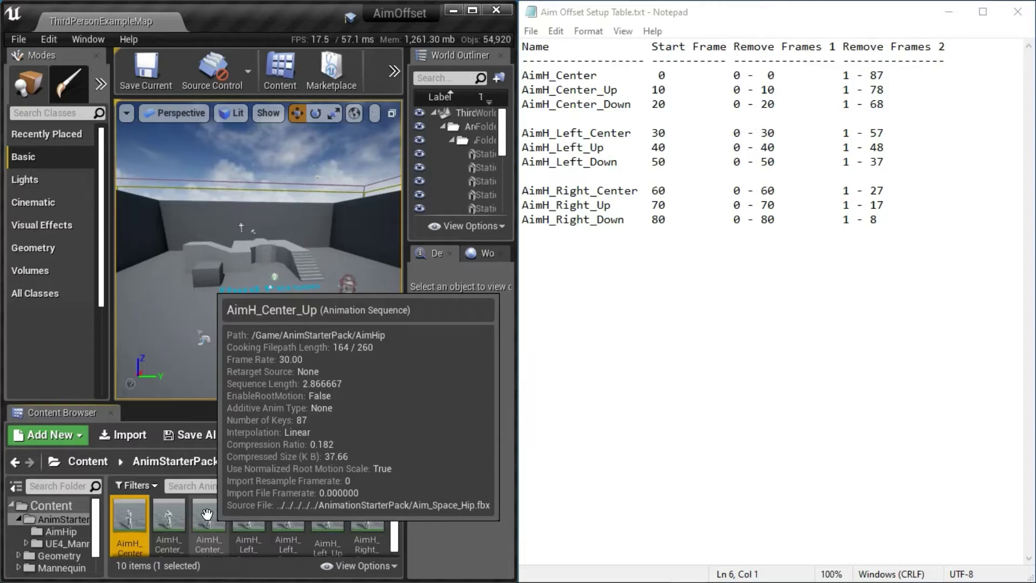
double_click(206, 514)
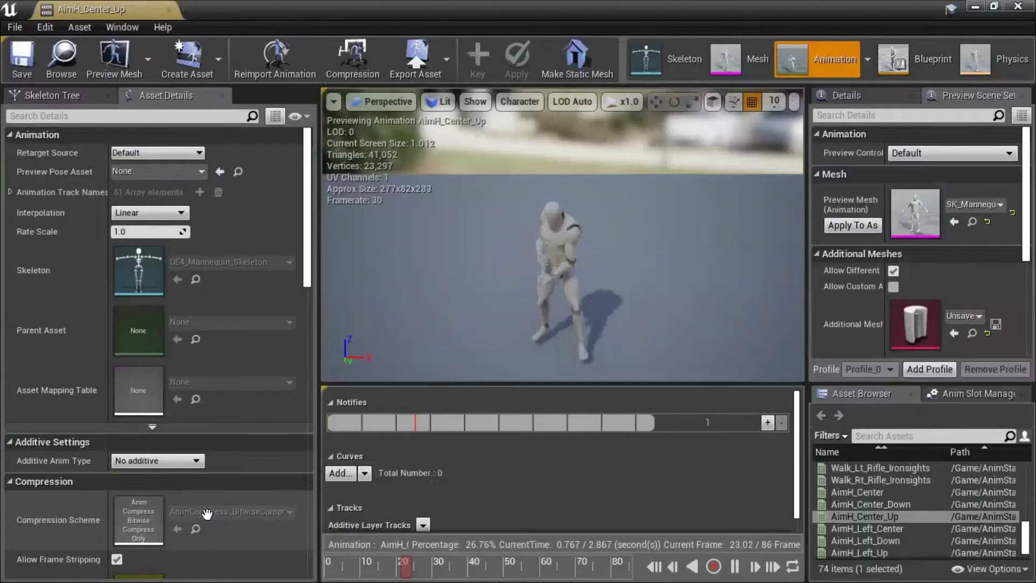
click(655, 567)
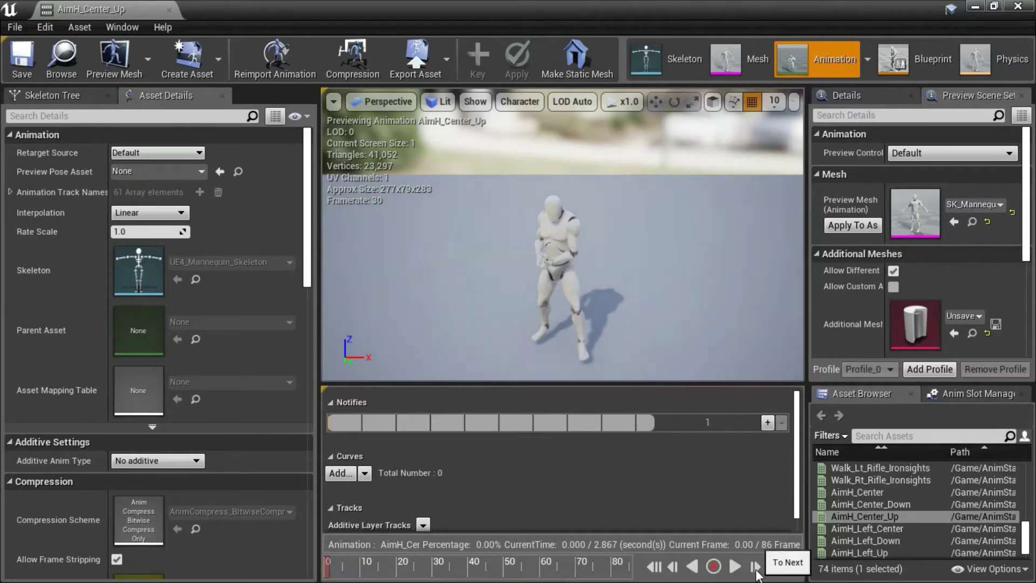
click(755, 566)
click(755, 566)
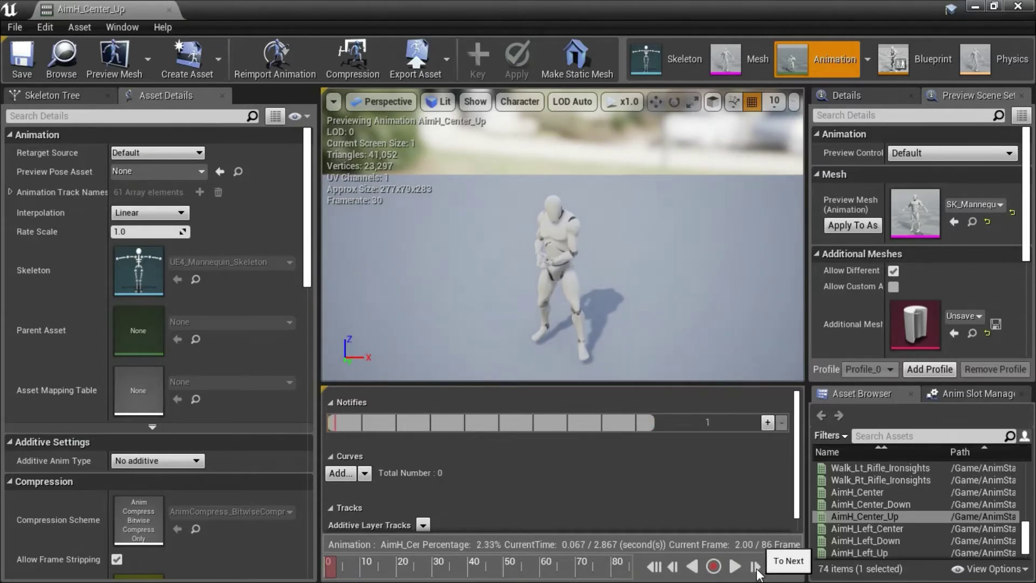
click(755, 566)
click(755, 566)
click(755, 566)
click(756, 567)
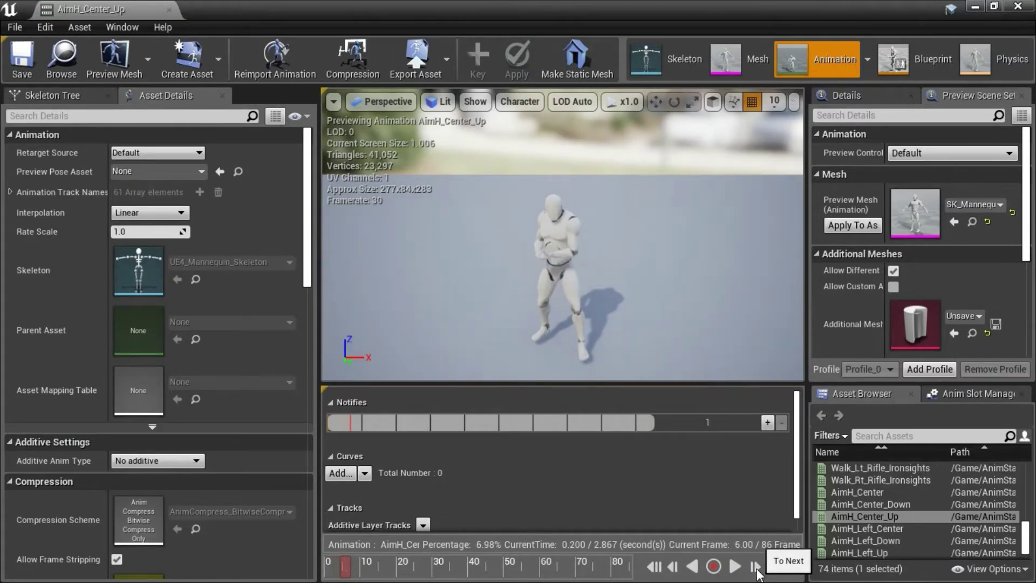
click(755, 566)
click(756, 566)
click(756, 567)
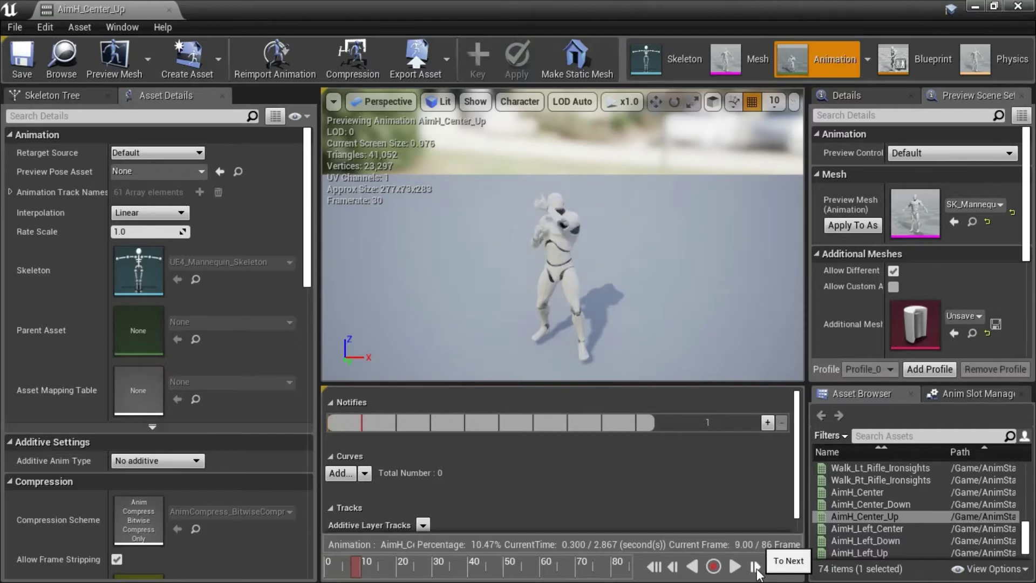
click(755, 567)
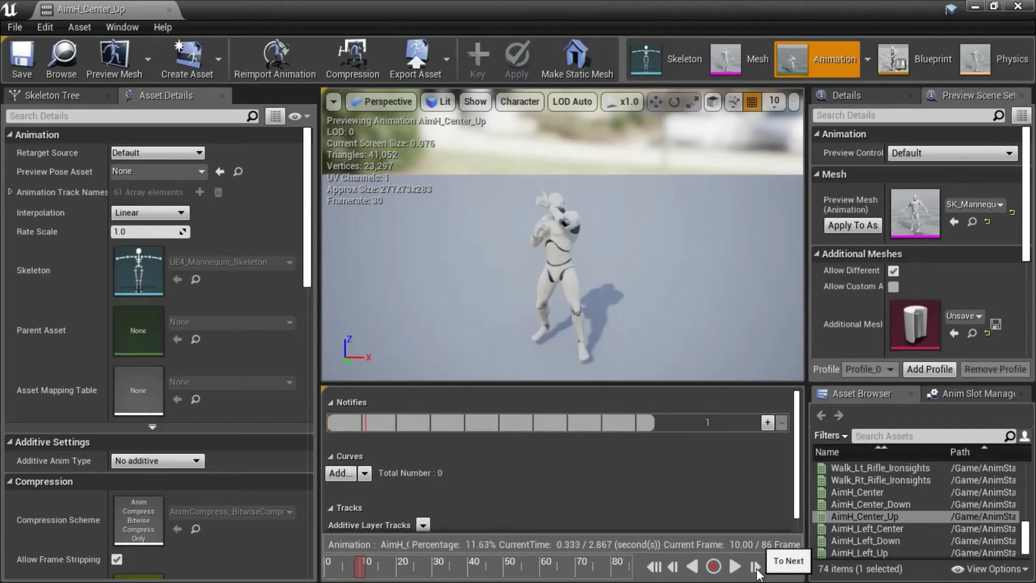
right_click(364, 568)
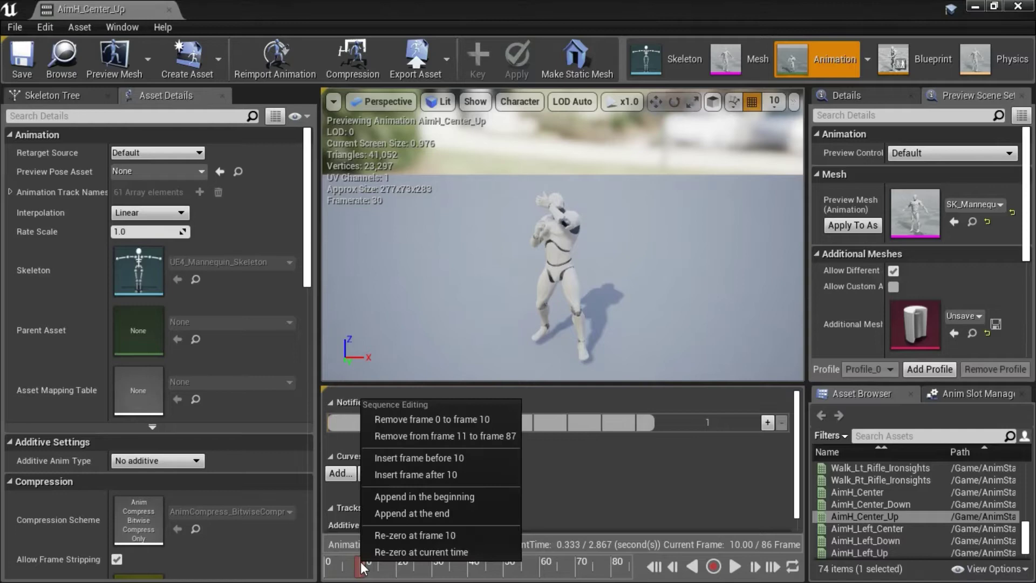
click(451, 418)
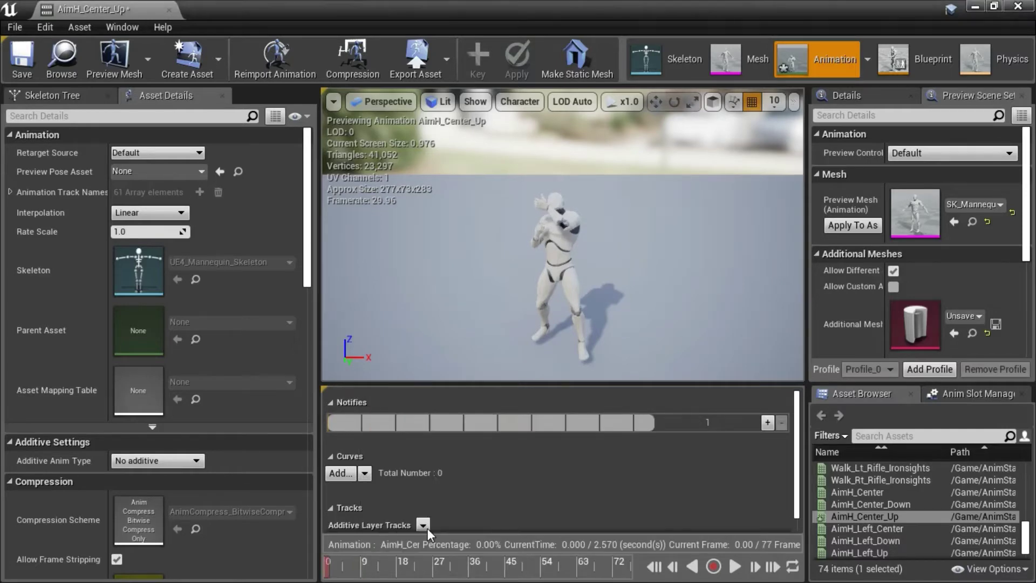
- Trim AimH_Center_Up to its first frame, save it, and close the editor
right_click(327, 568)
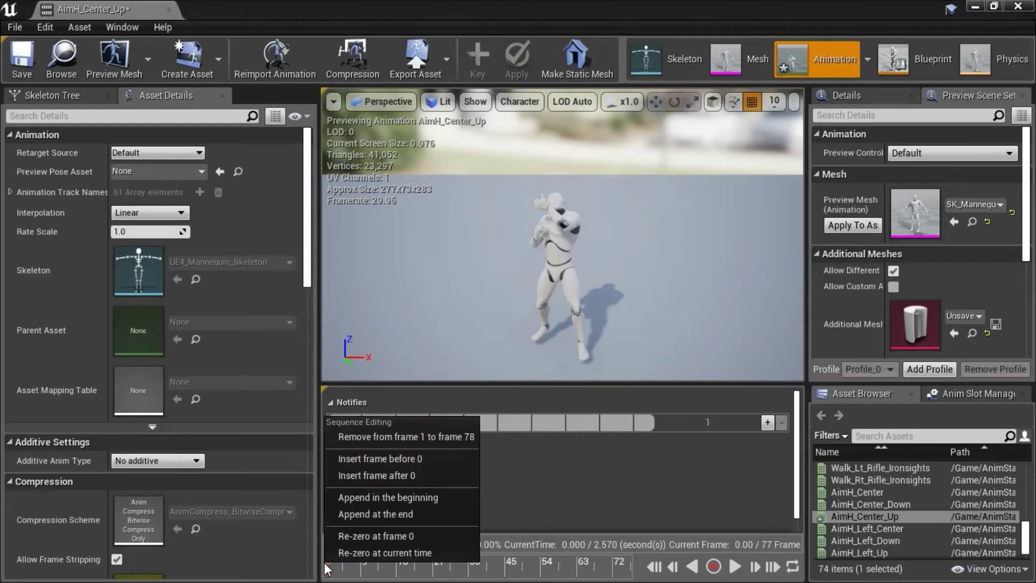
click(416, 436)
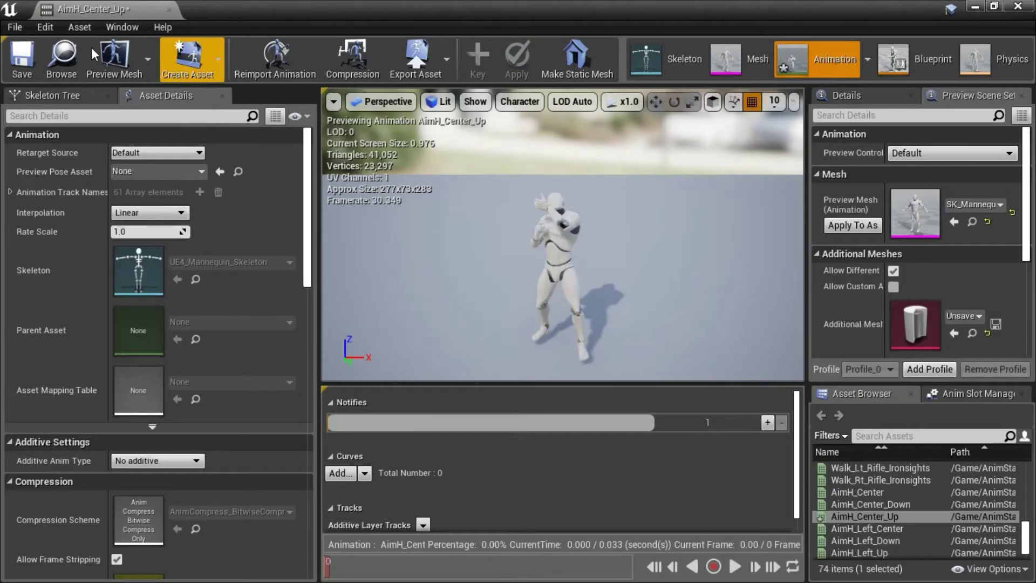
click(21, 57)
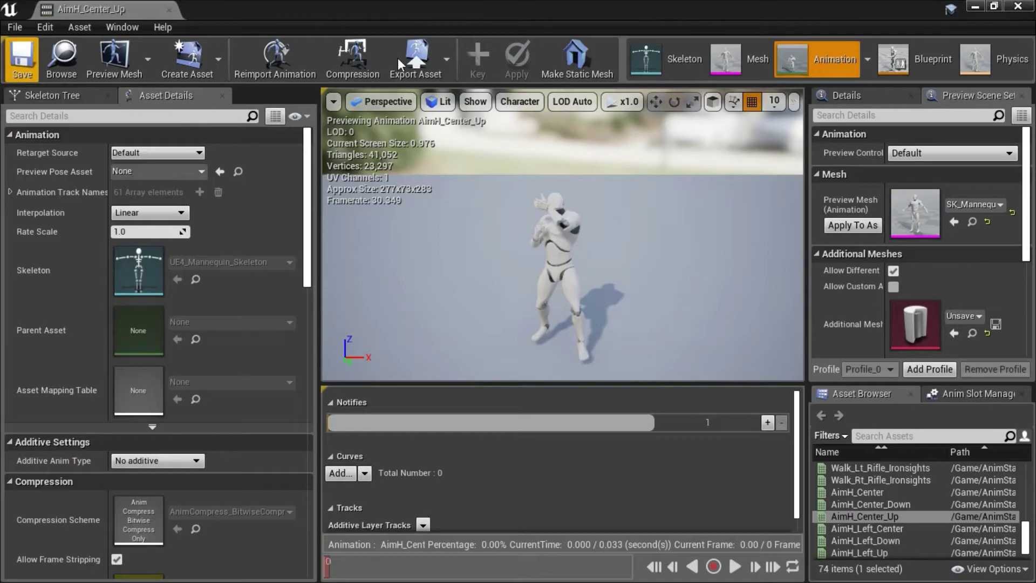
click(1018, 6)
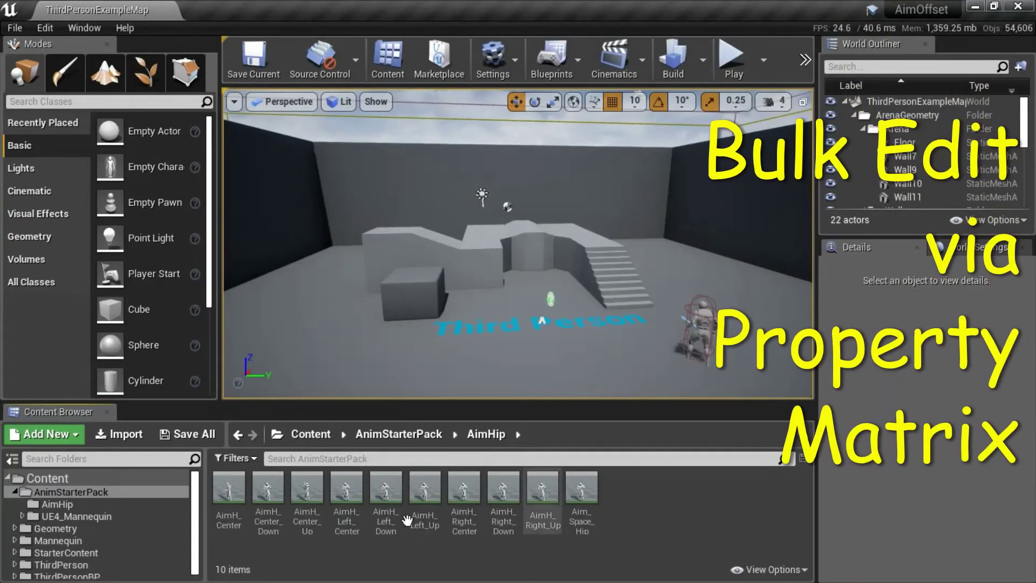
- Select AimH_Center through AimH_Right_Up and bring up their Asset Actions menu
click(232, 491)
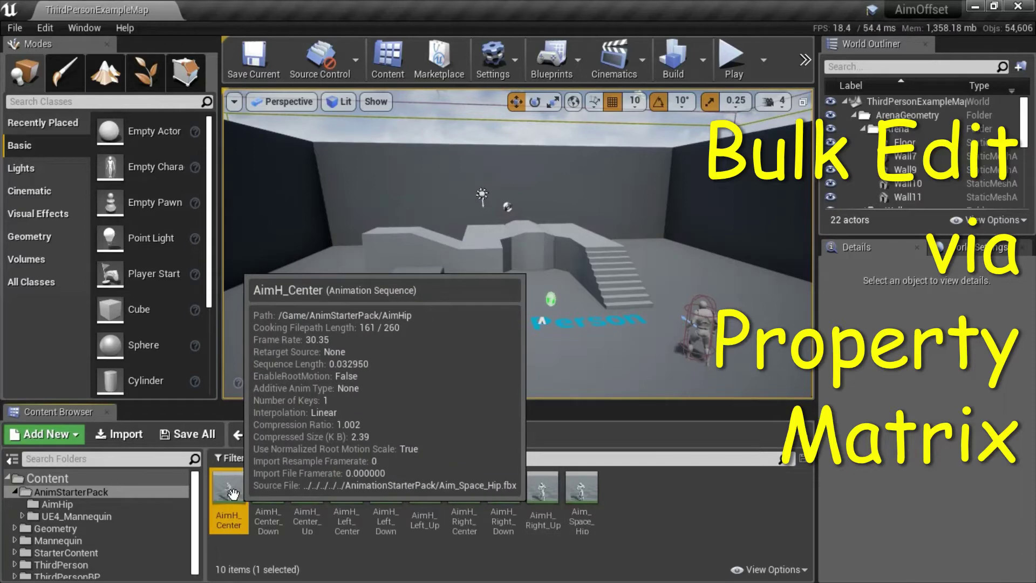
shift+click(540, 496)
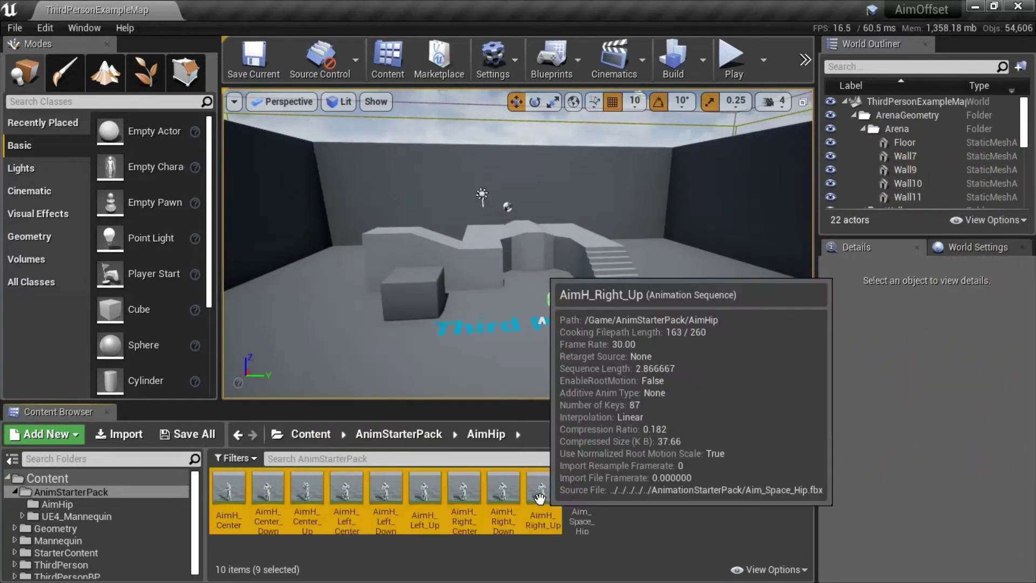
right_click(542, 496)
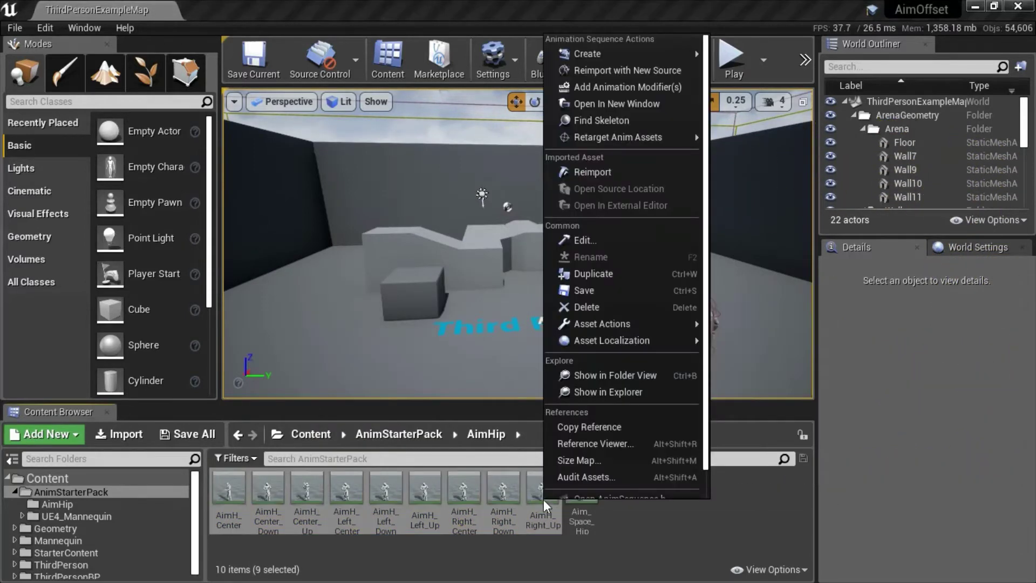
mouse_move(620, 329)
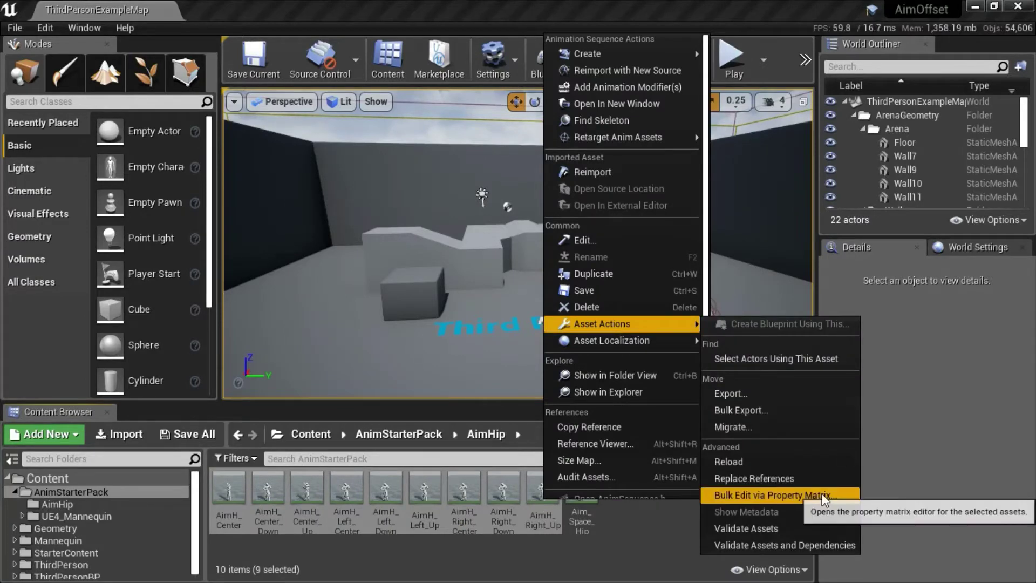
- In the Property Matrix, set Mesh Space additive with a Selected animation frame base pose of Idle_Rifle_Hip
click(789, 495)
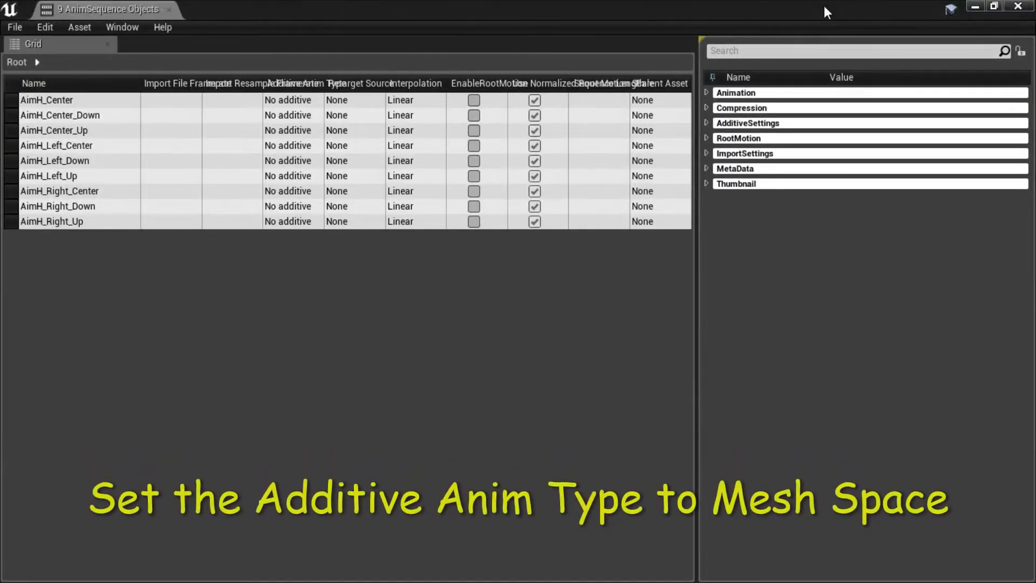
click(705, 123)
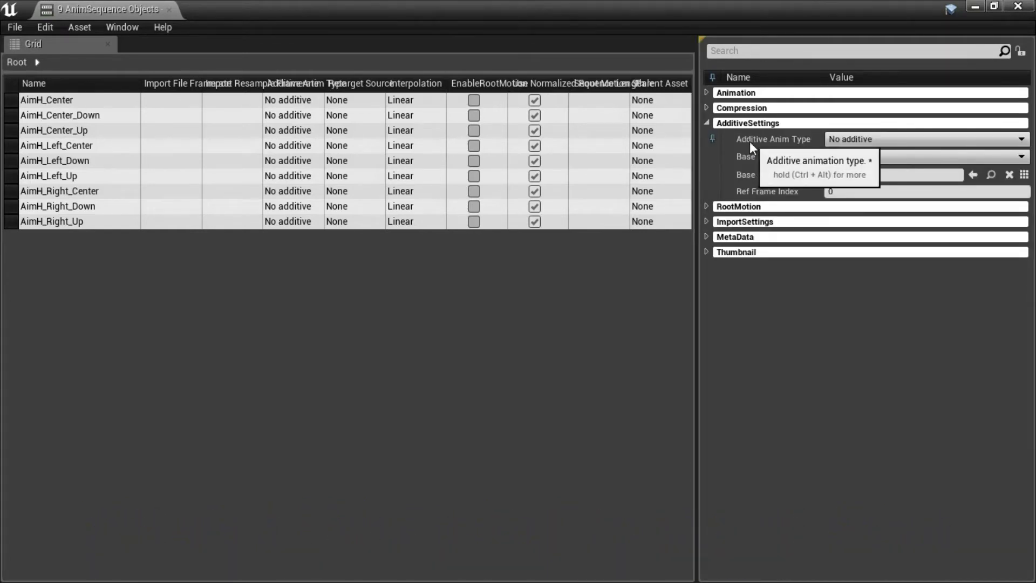
click(1021, 141)
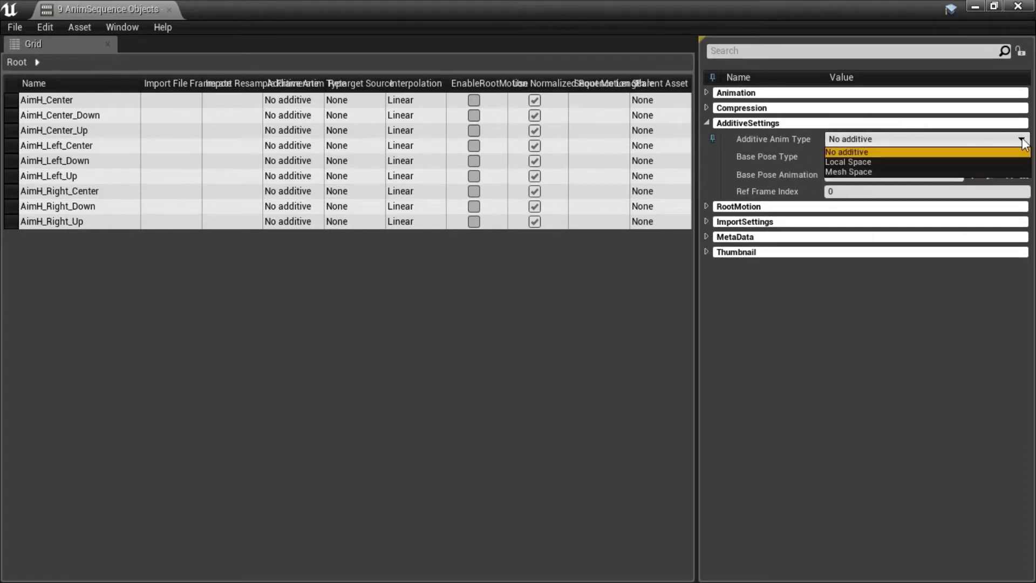
click(848, 172)
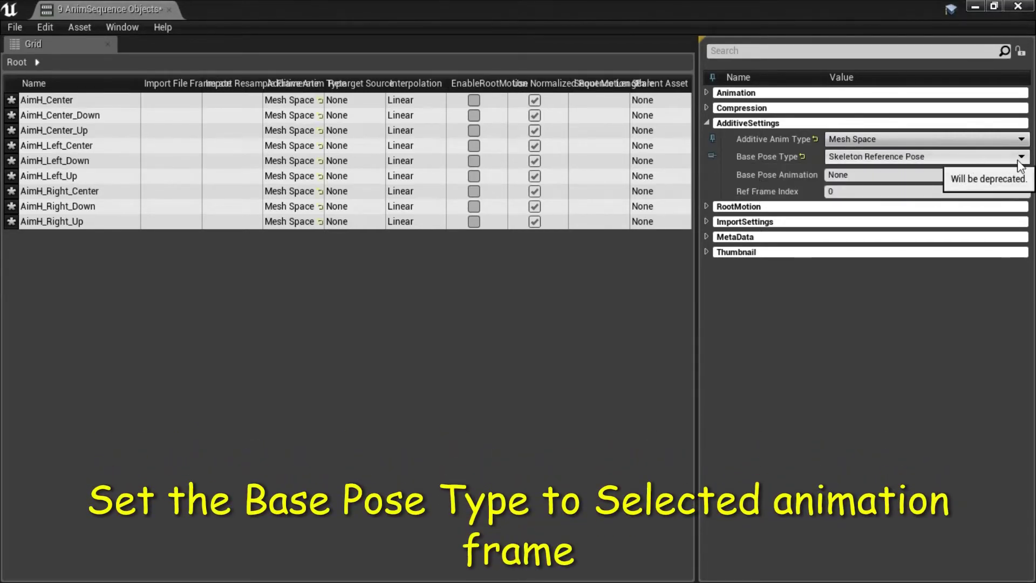
click(944, 157)
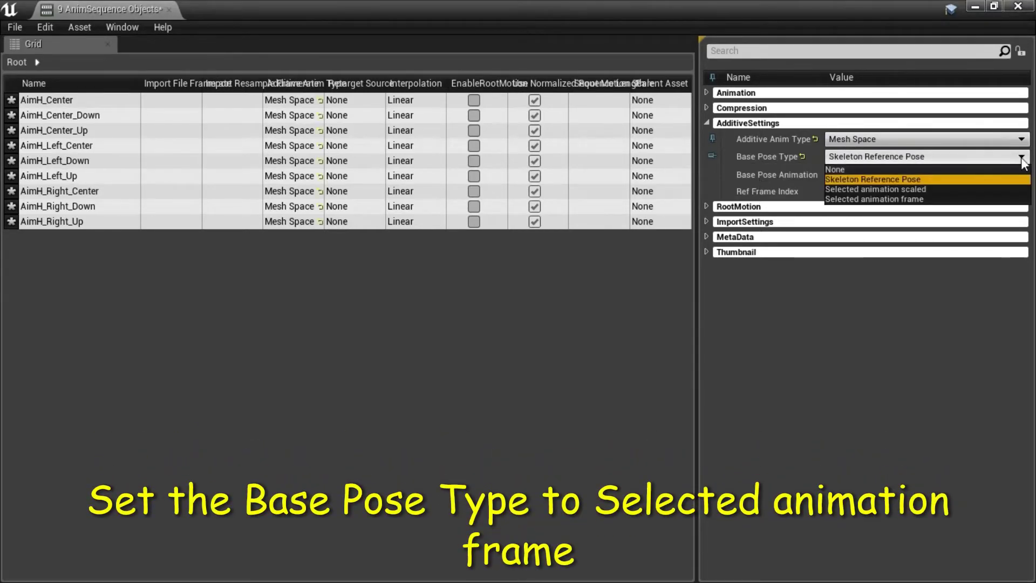
click(917, 199)
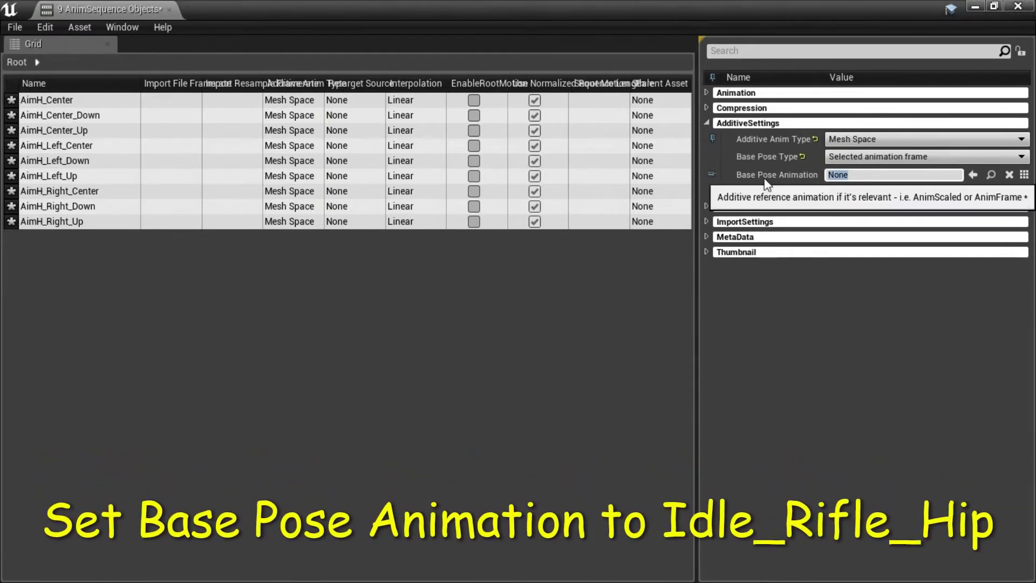
click(1024, 176)
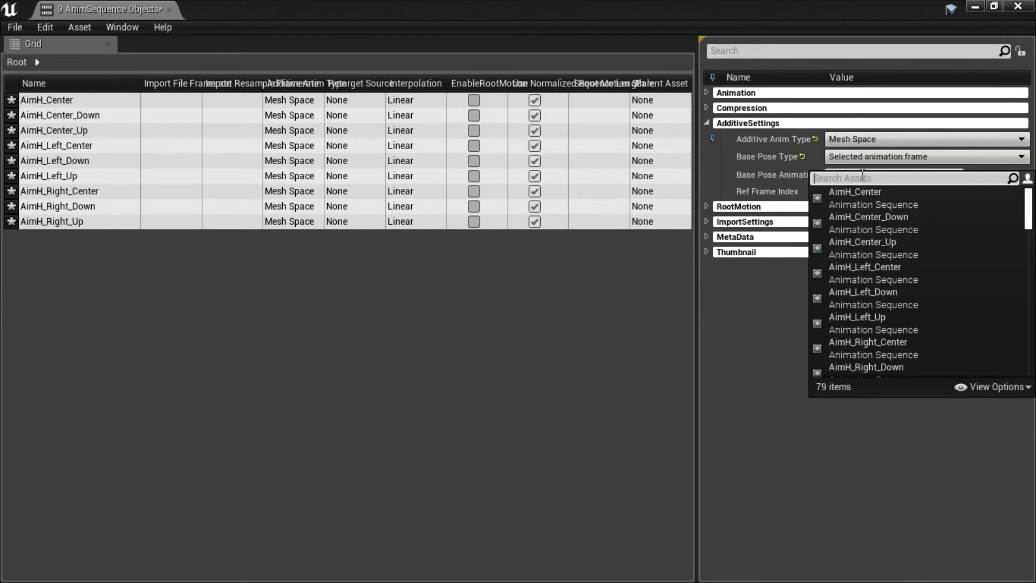
text(idle)
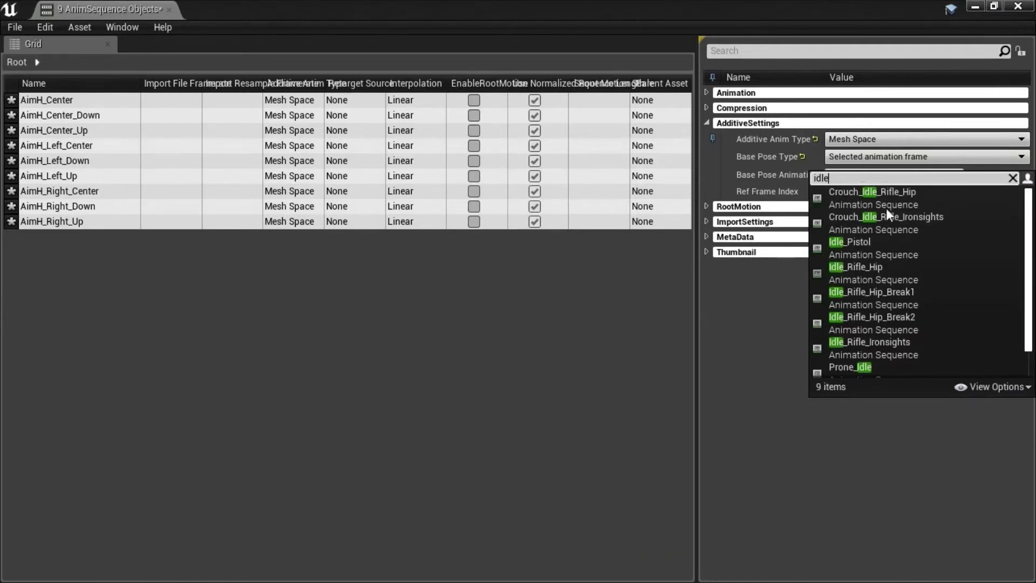
click(921, 273)
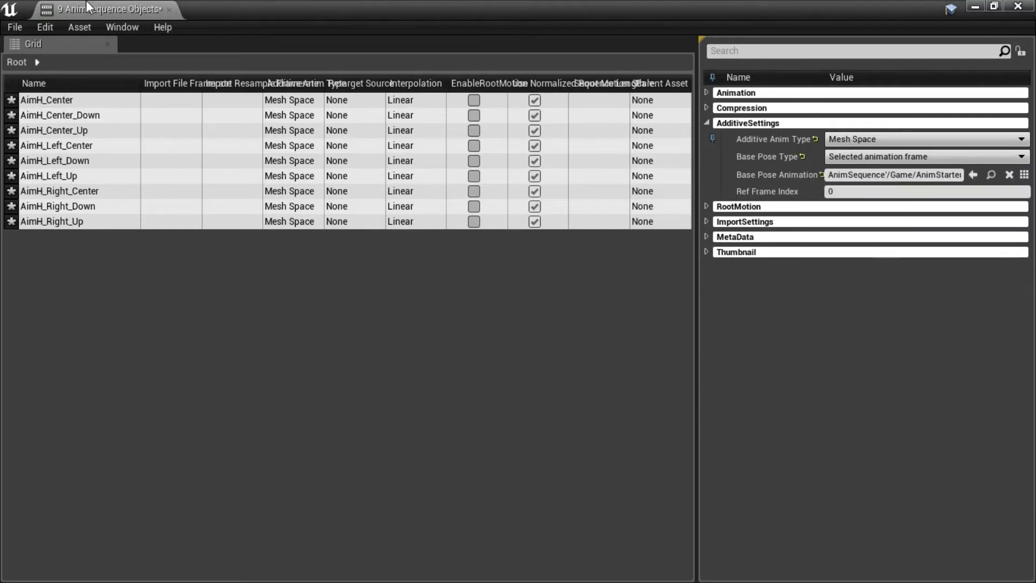
- Save all the edited animations and close the bulk property editor
click(13, 28)
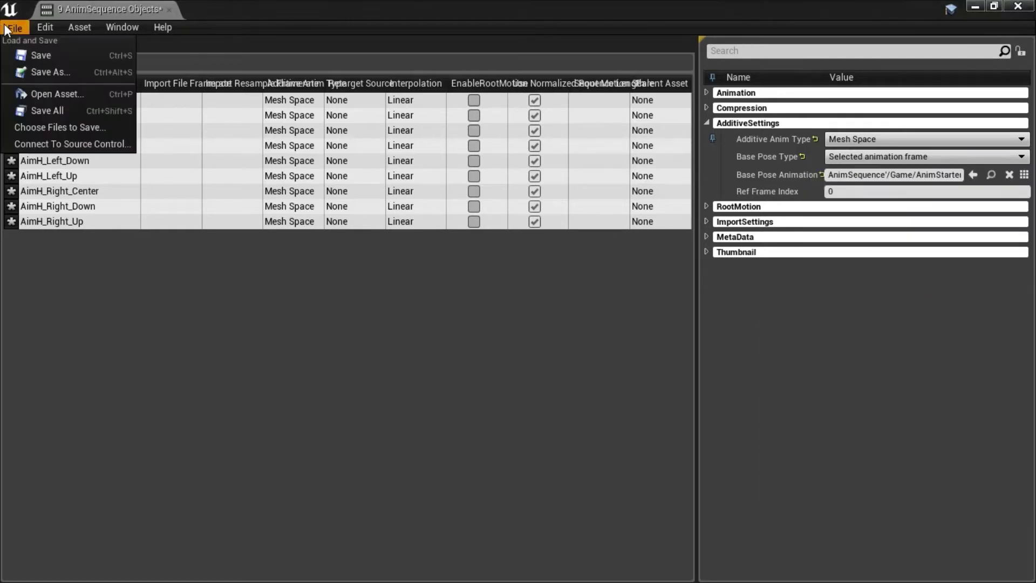
click(27, 110)
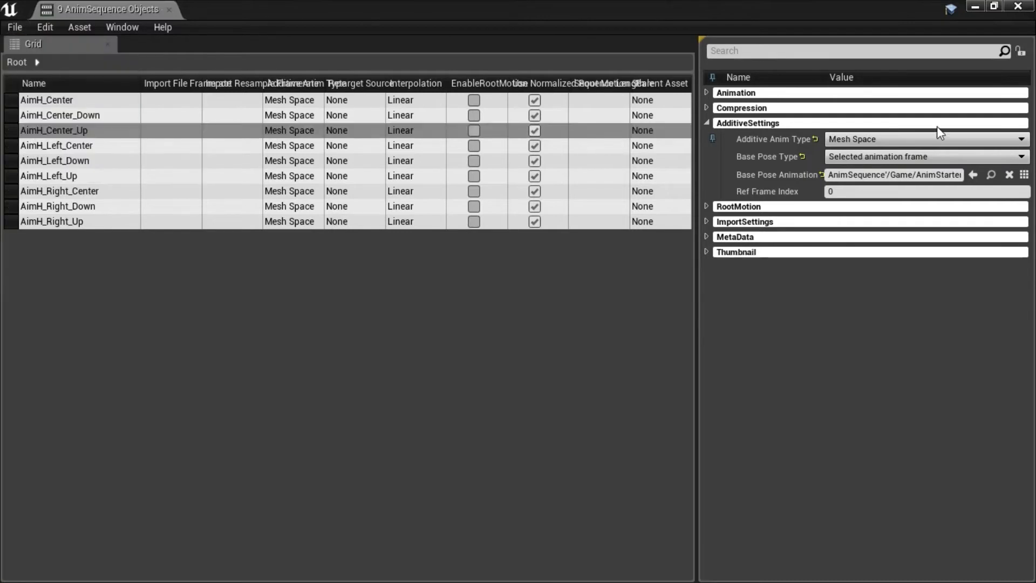
click(1019, 7)
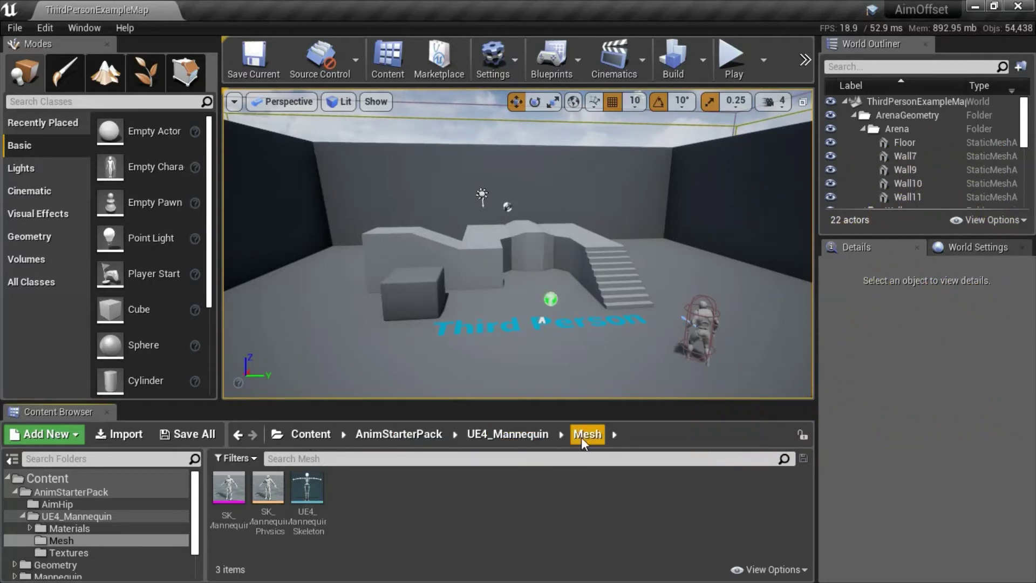
- Create an Aim Offset from UE4_Mannequin_Skeleton, naming it UE4_Mannequin_Skeleton_AimOffset2DHip
click(312, 494)
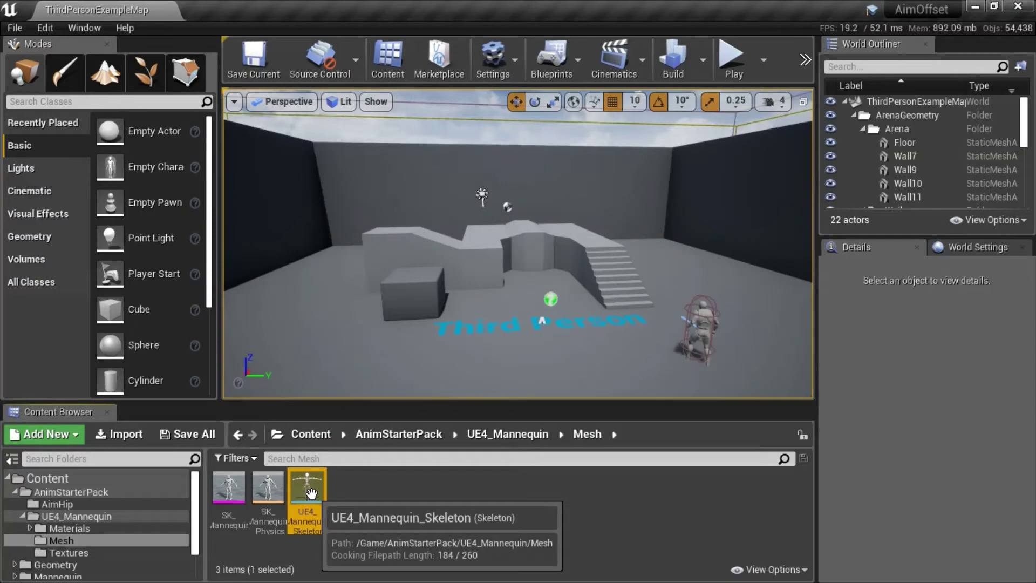
right_click(312, 492)
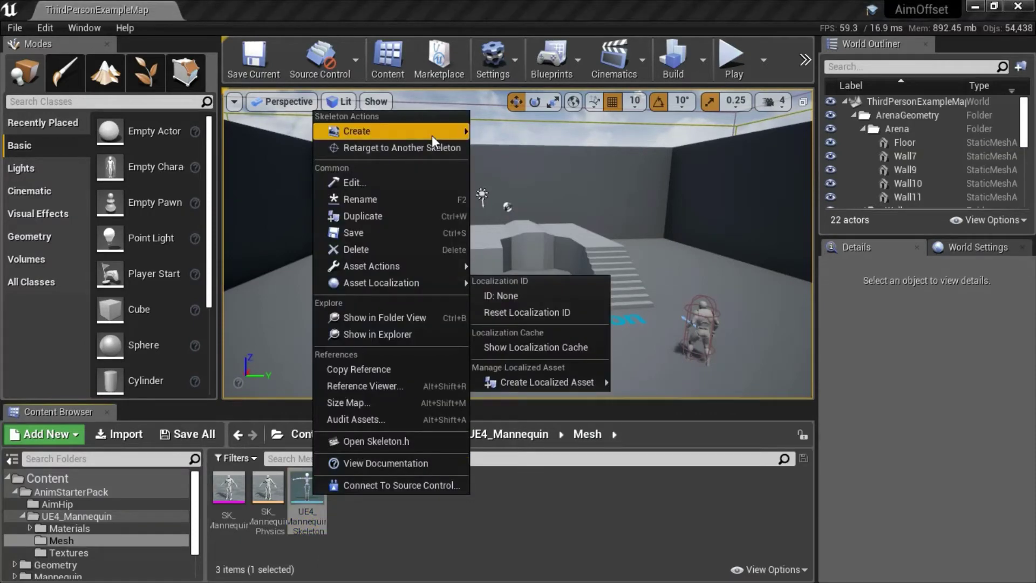
mouse_move(433, 142)
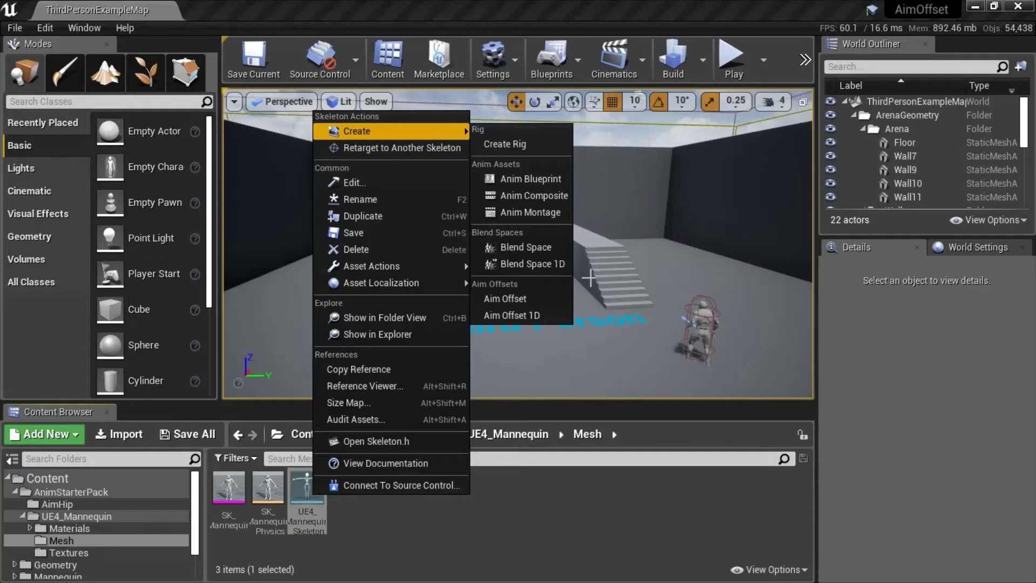
click(526, 300)
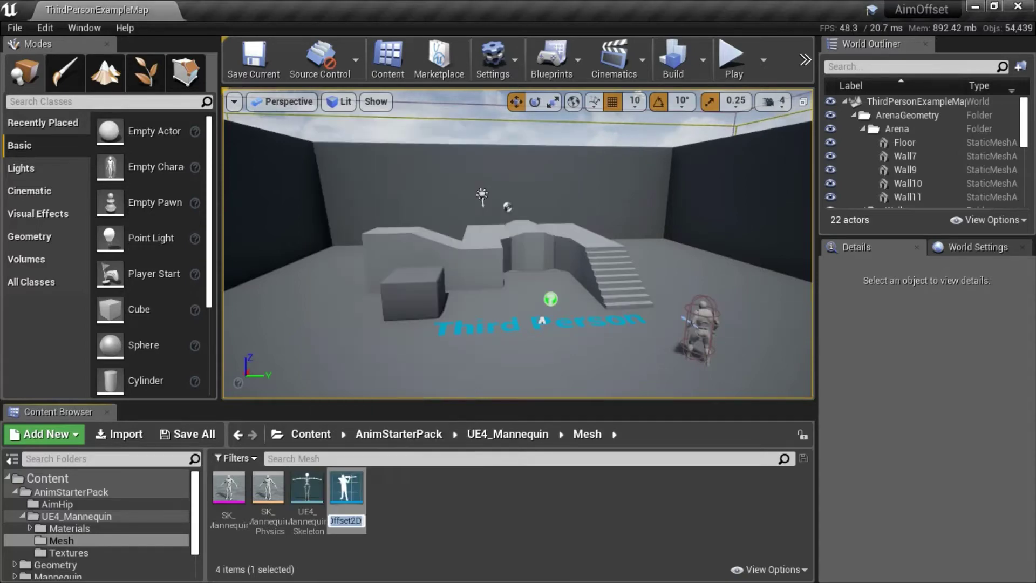
click(361, 520)
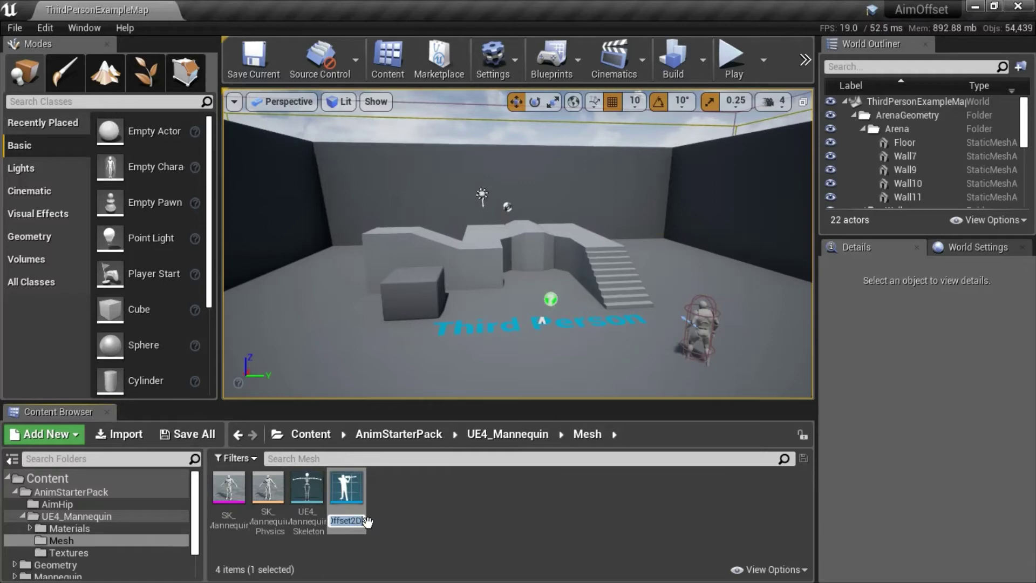
text(Hip)
key(Return)
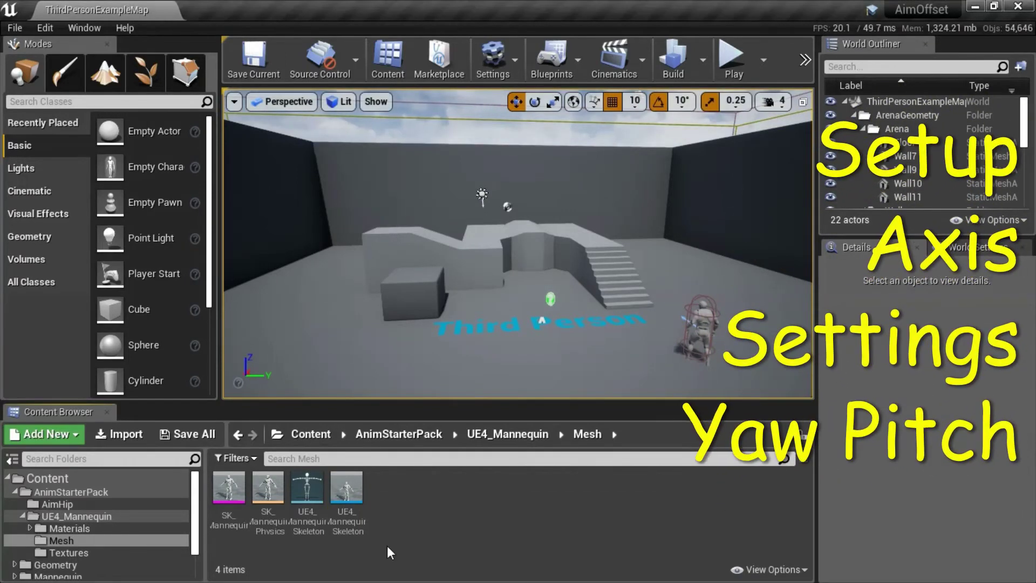
- Open the new aim offset and name its horizontal axis Yaw and vertical axis Pitch
double_click(347, 487)
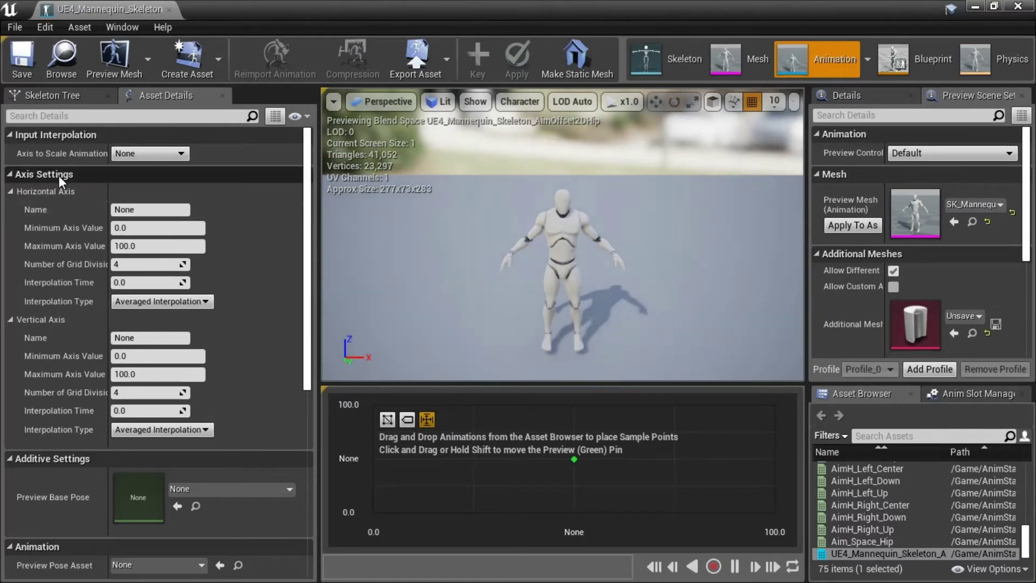
click(142, 211)
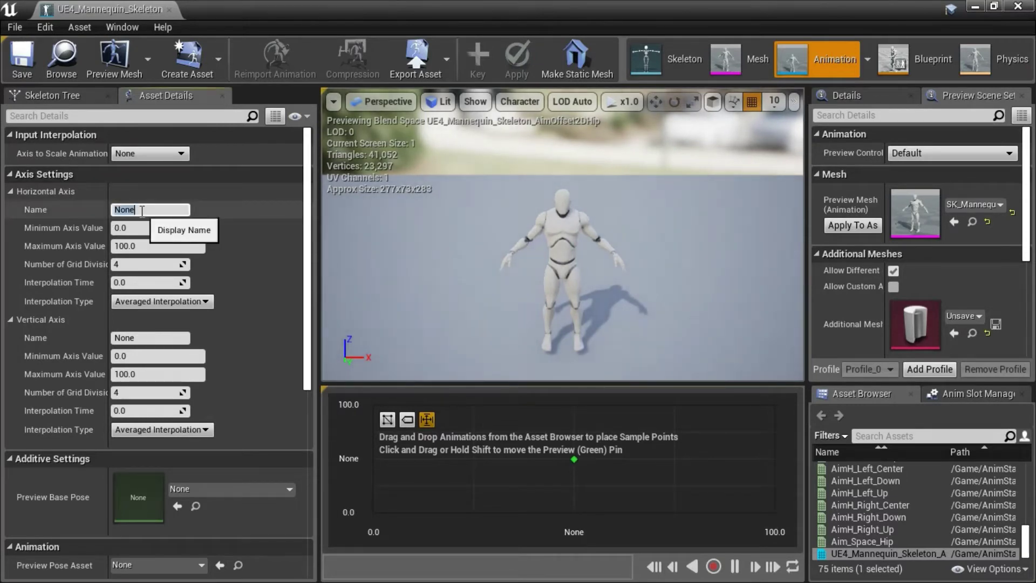
text(Yaw)
click(140, 338)
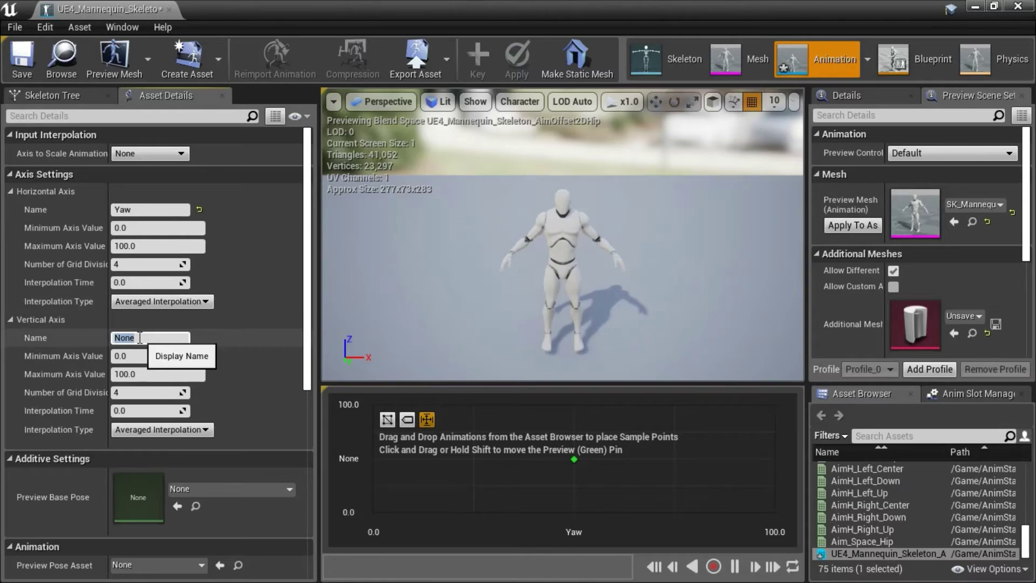
text(Pitch)
click(136, 227)
- Set the Yaw axis range to minimum -90 and maximum 90
double_click(136, 227)
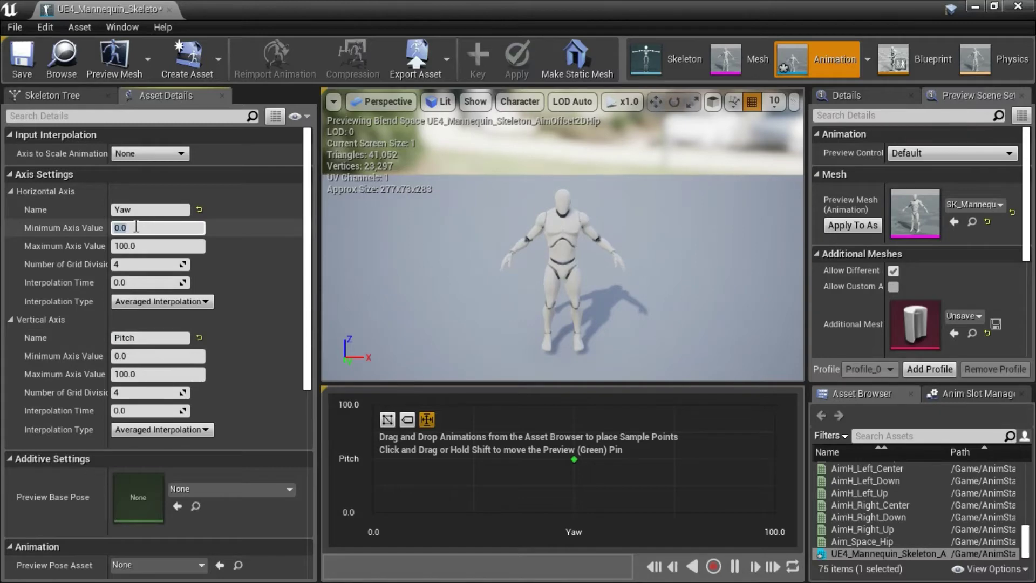
text(-90)
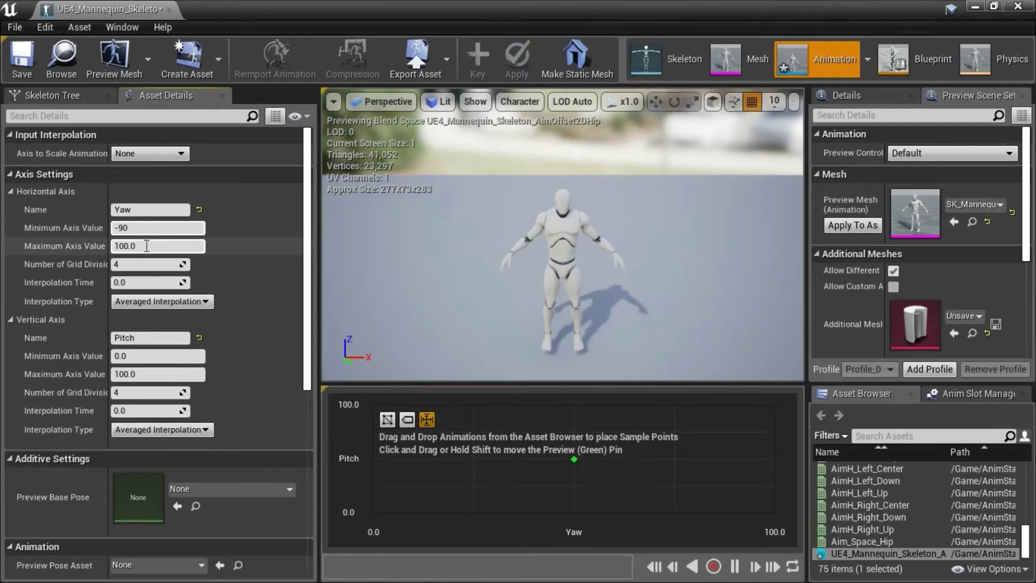
click(147, 246)
double_click(147, 246)
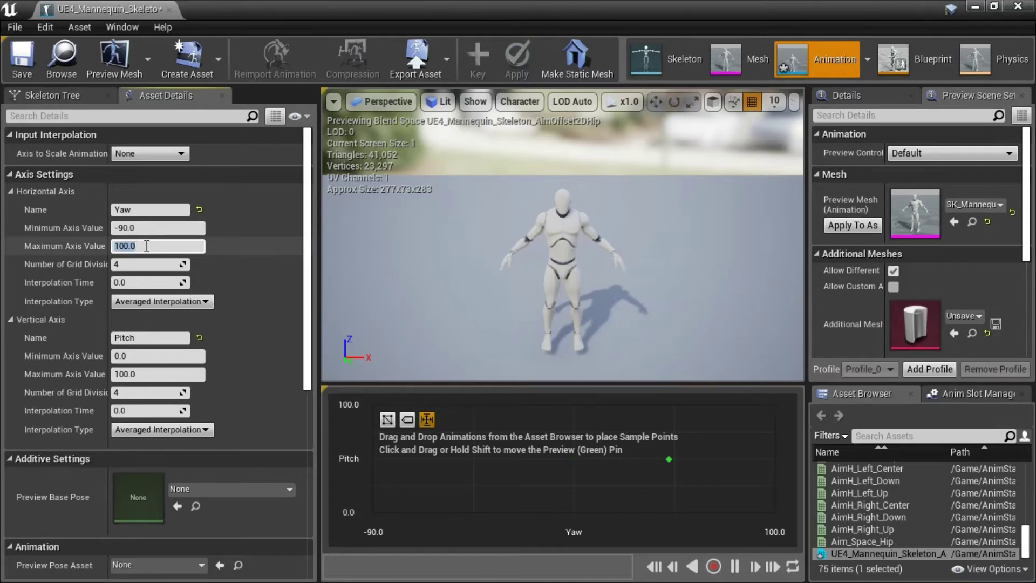
text(90)
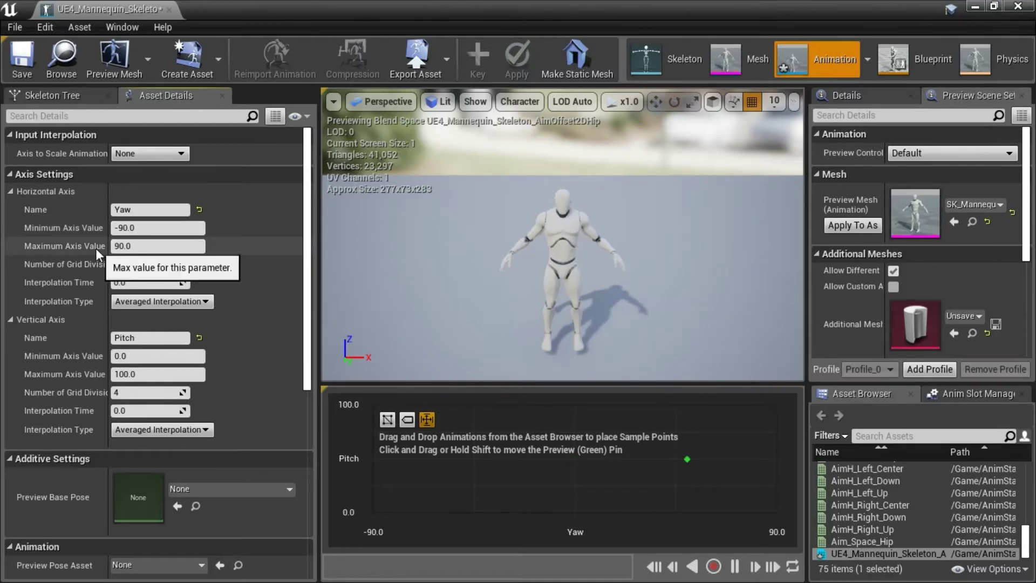
key(Return)
- Set the Pitch axis range to -90 to 90, then save and close the aim offset
click(147, 354)
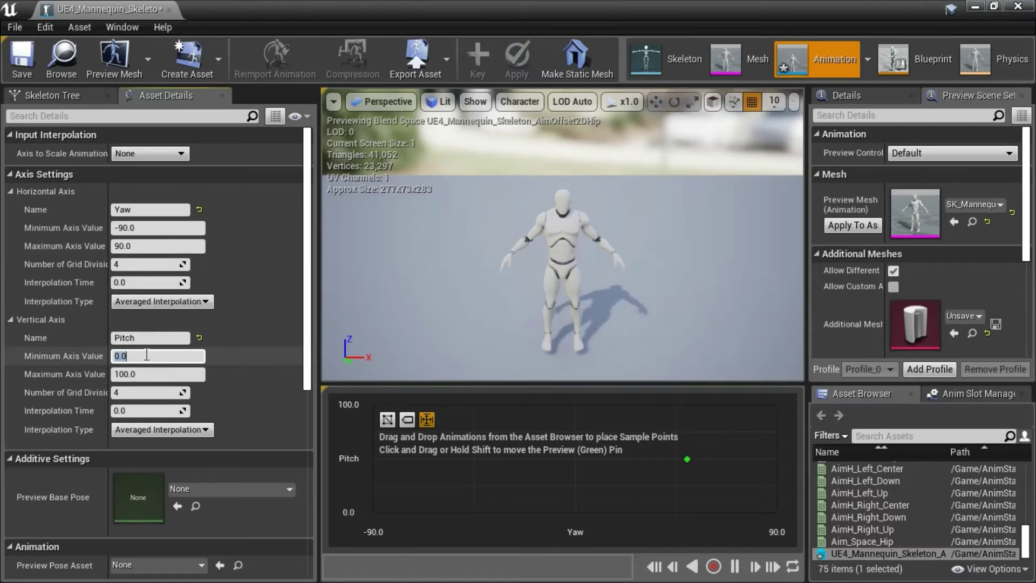
text(-90)
key(Return)
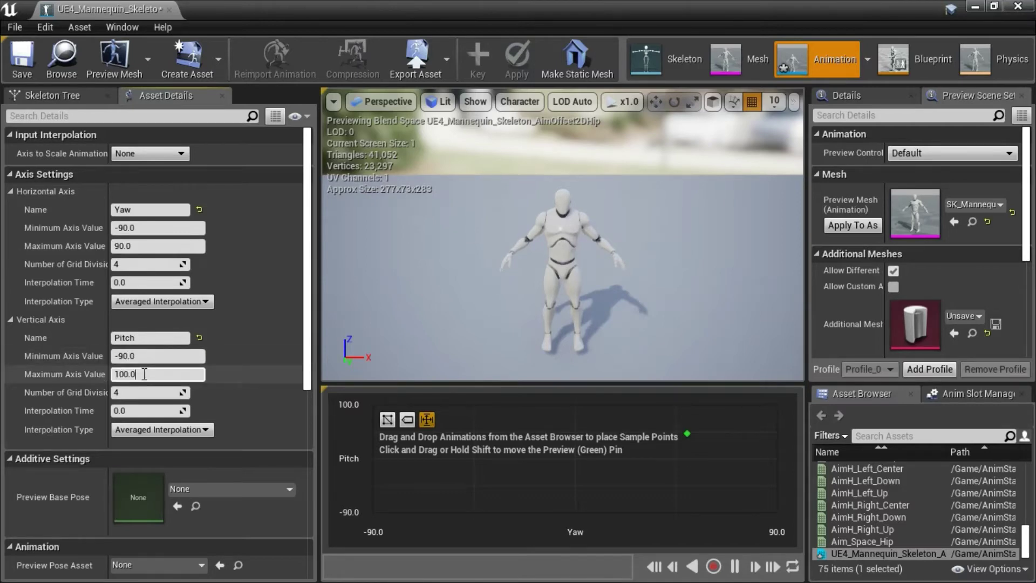
click(144, 374)
text(90)
key(Return)
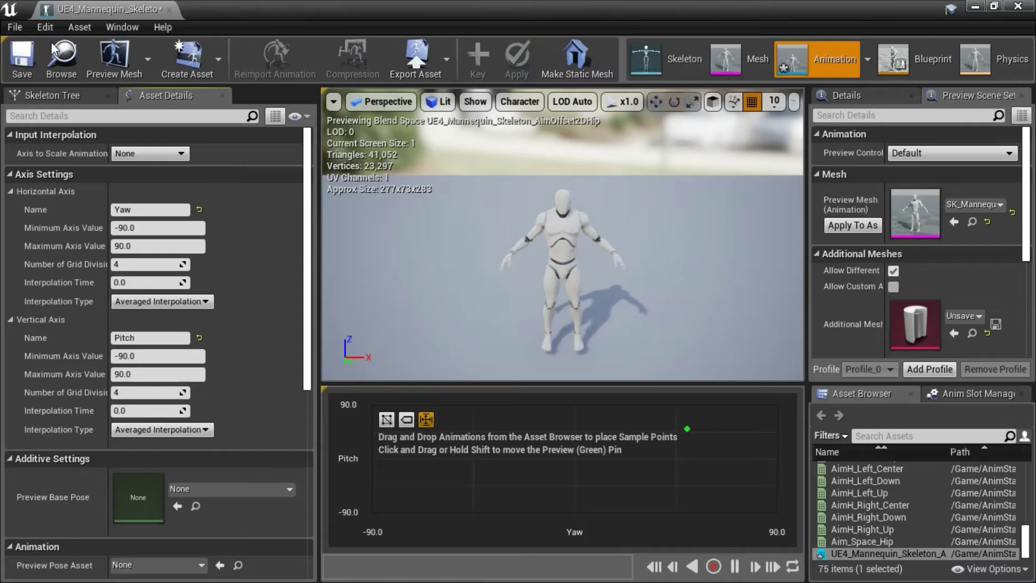
click(22, 57)
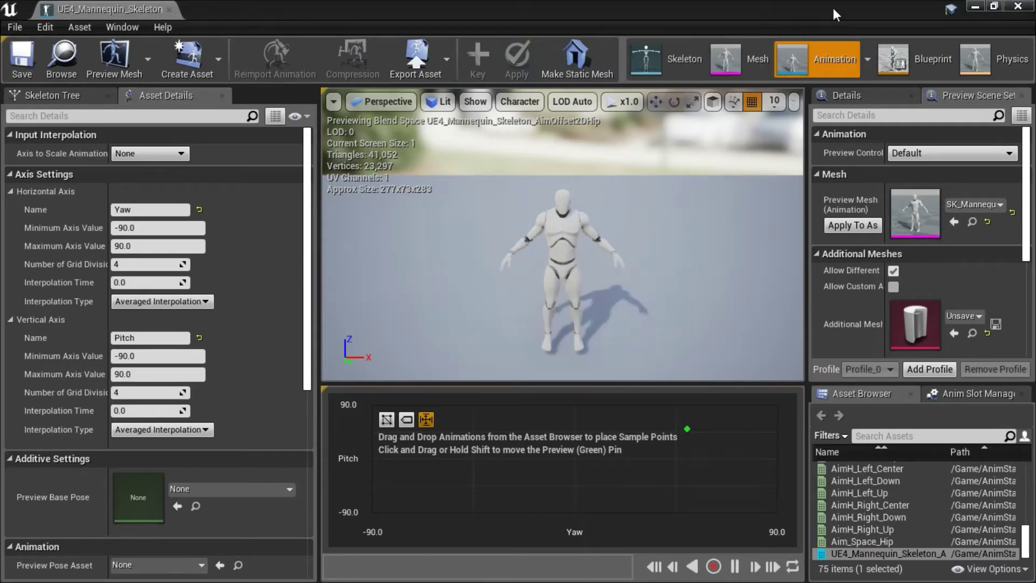
click(1017, 7)
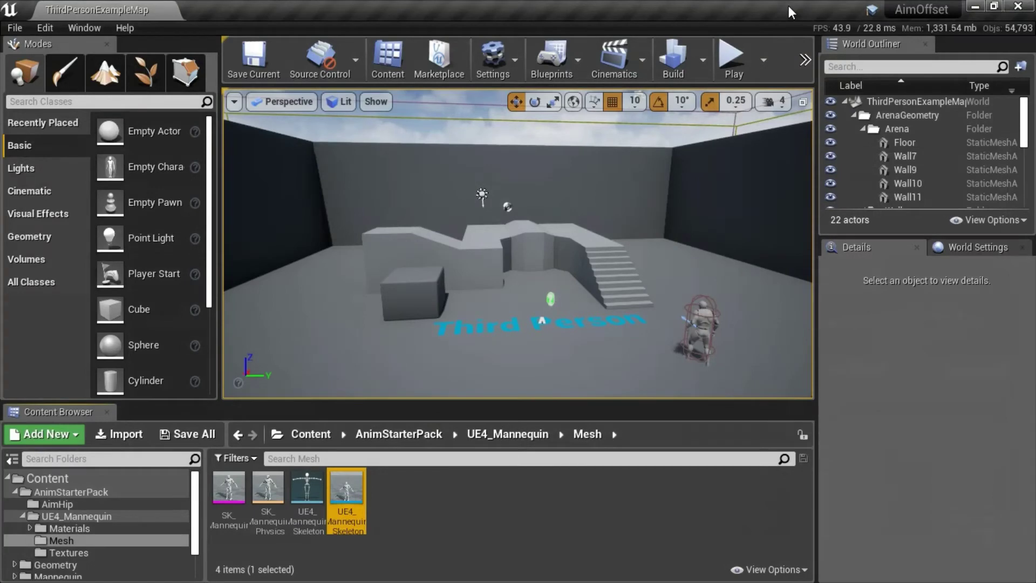
- Reopen the aim offset and place the AimH_Center and AimH_Left center, down and up poses
double_click(352, 495)
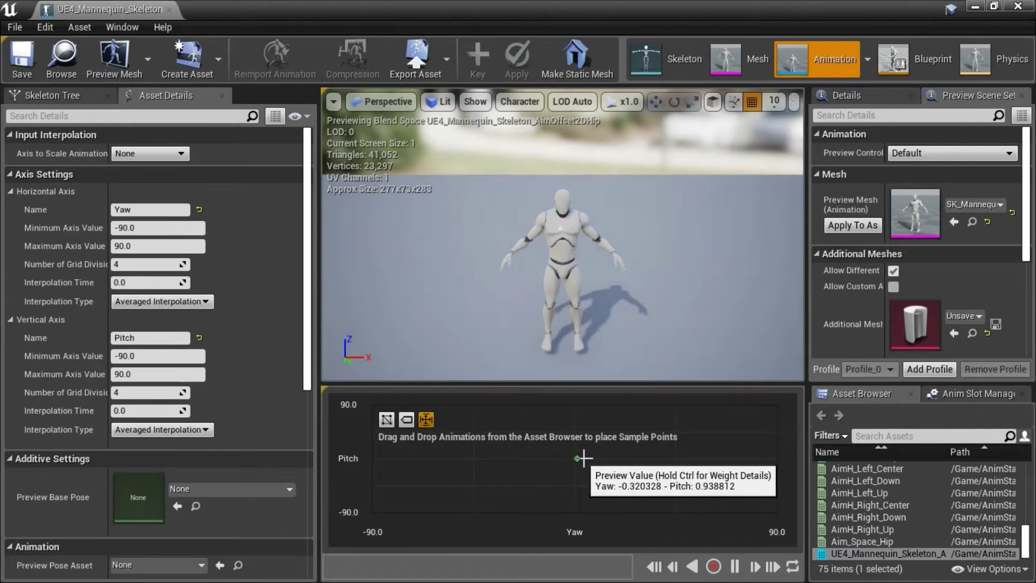
drag(583, 458, 617, 458)
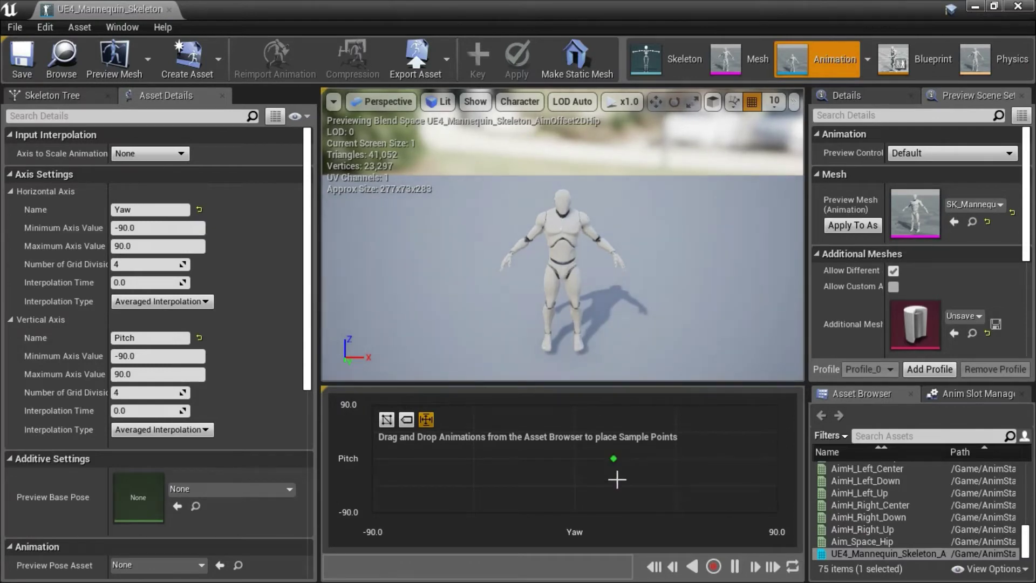
scroll(1030, 545, up, 1)
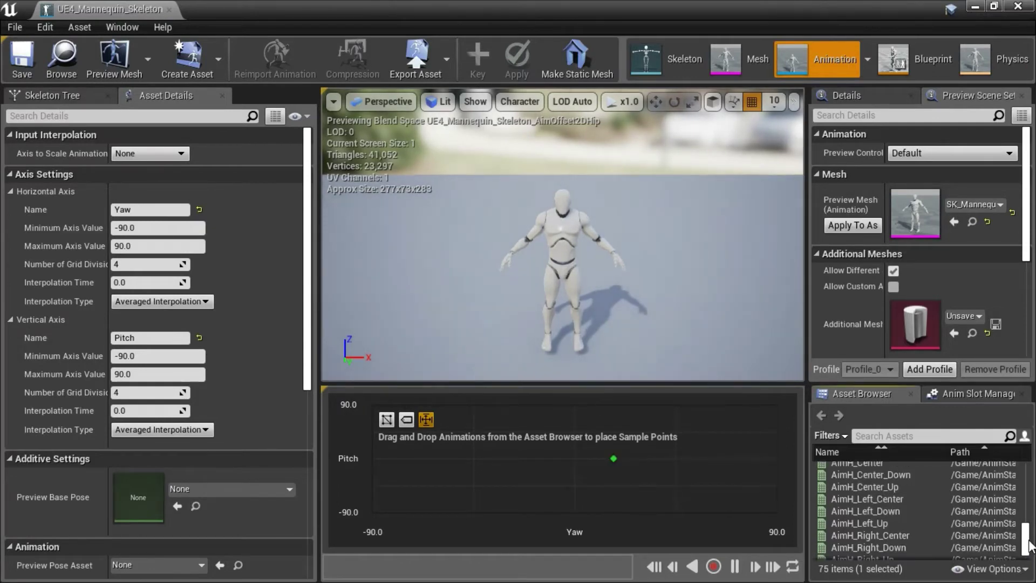
scroll(1029, 545, up, 1)
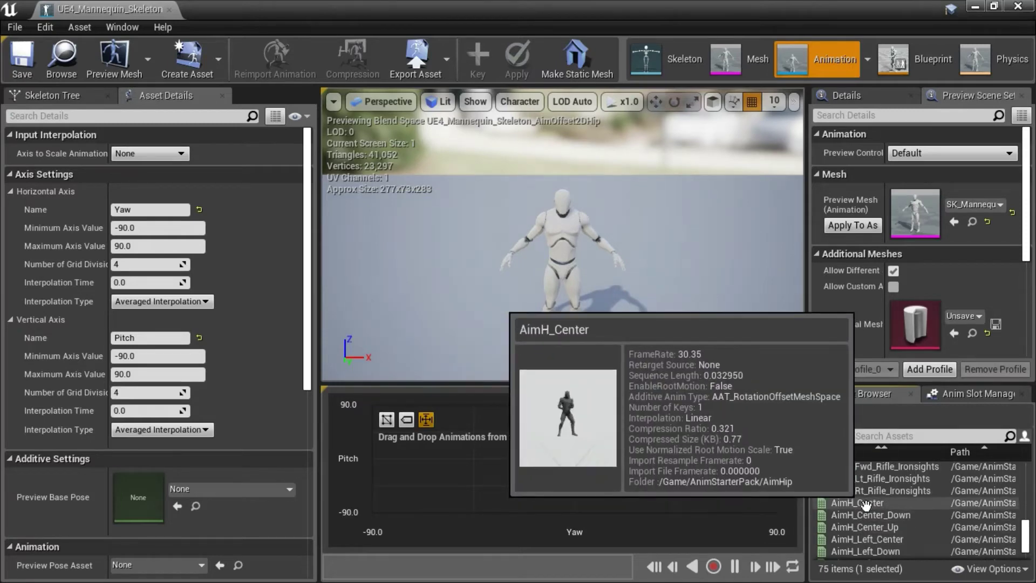
drag(865, 506, 574, 459)
drag(936, 514, 573, 512)
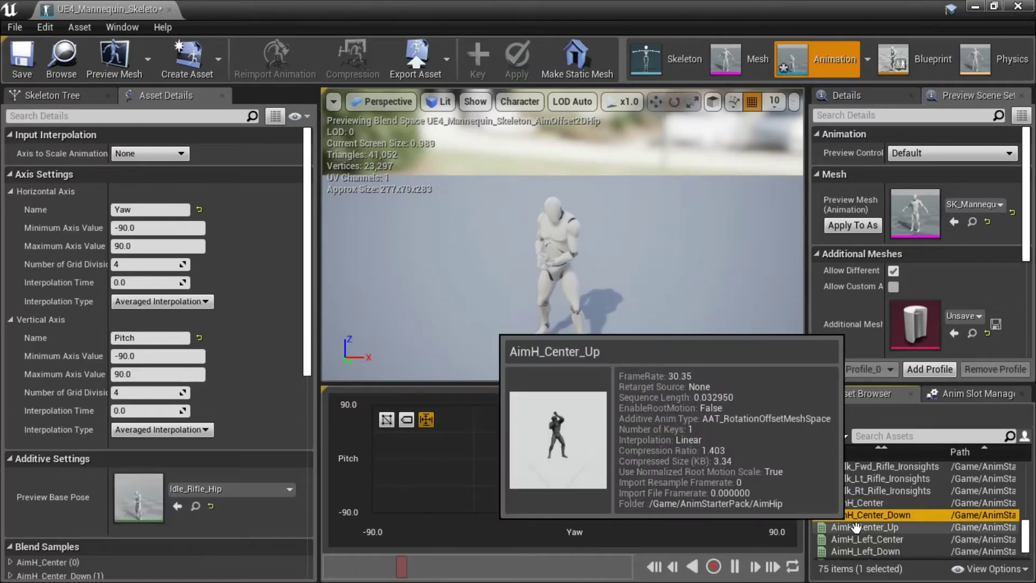
drag(822, 527, 576, 408)
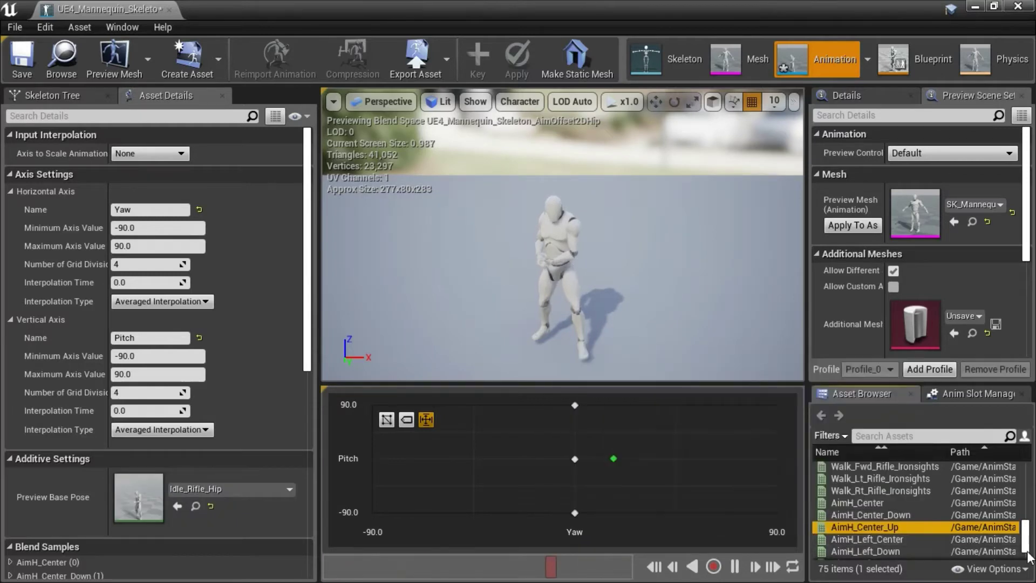
scroll(1030, 545, down, 2)
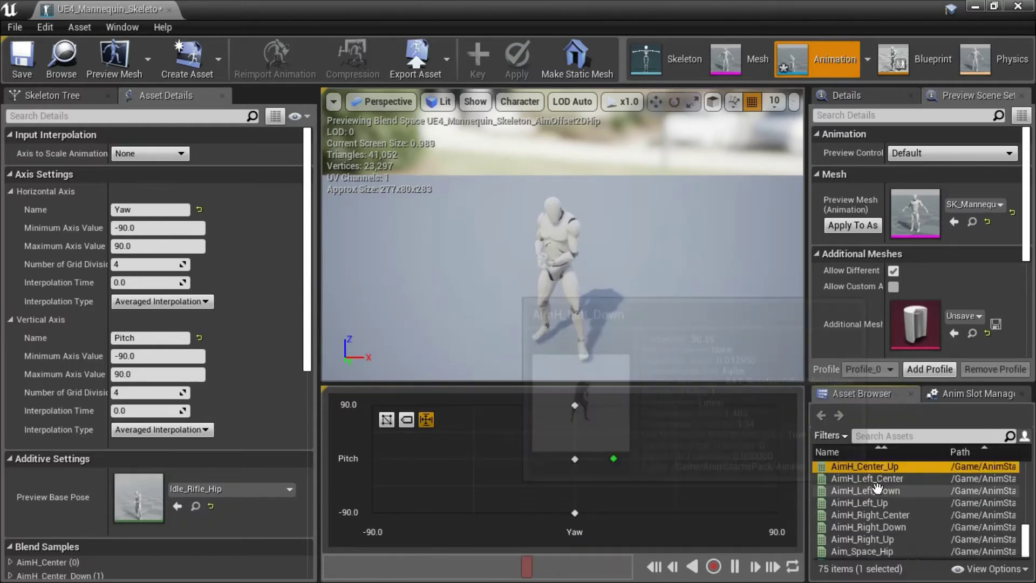
drag(873, 480, 372, 458)
drag(877, 491, 372, 512)
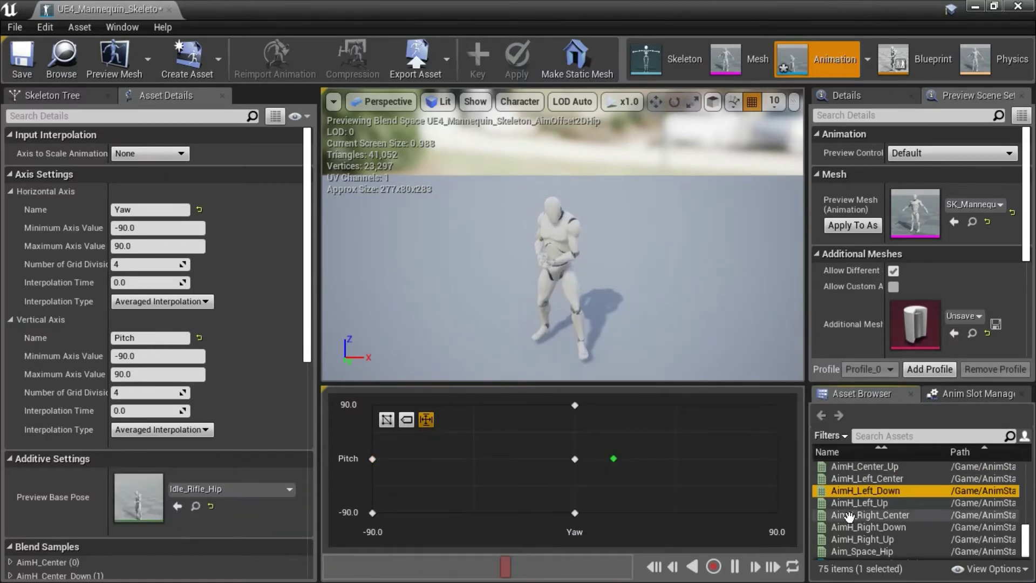
drag(867, 504, 373, 405)
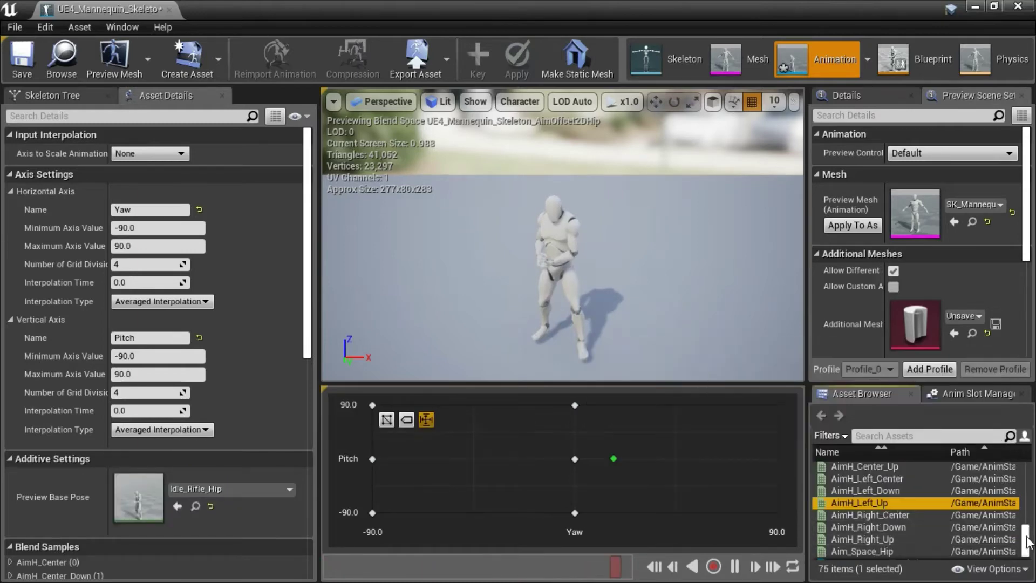
- Place the AimH_Right poses at Yaw 90, preview the blend, and save the aim offset
scroll(1027, 546, down, 1)
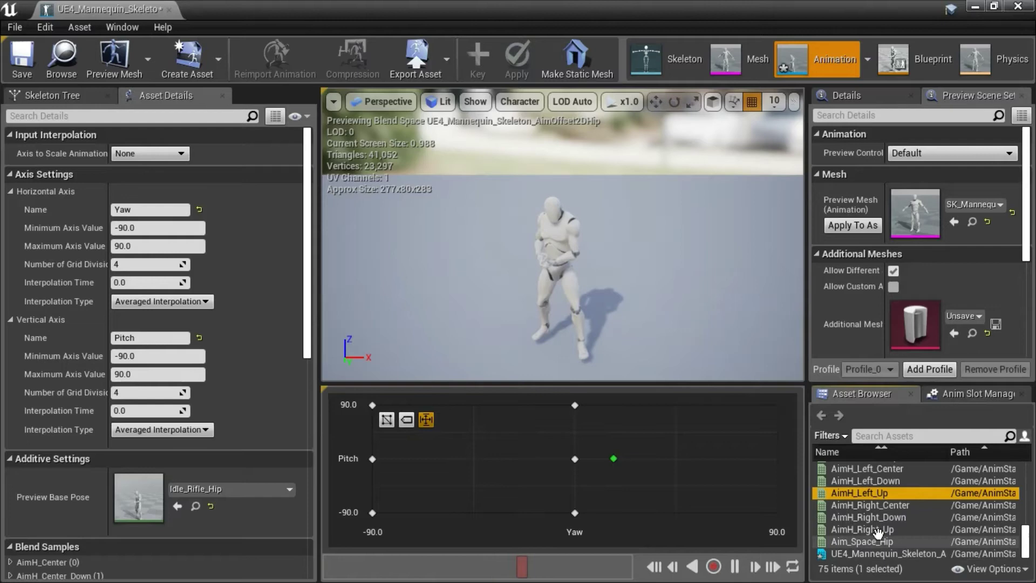
drag(864, 505, 776, 459)
click(855, 516)
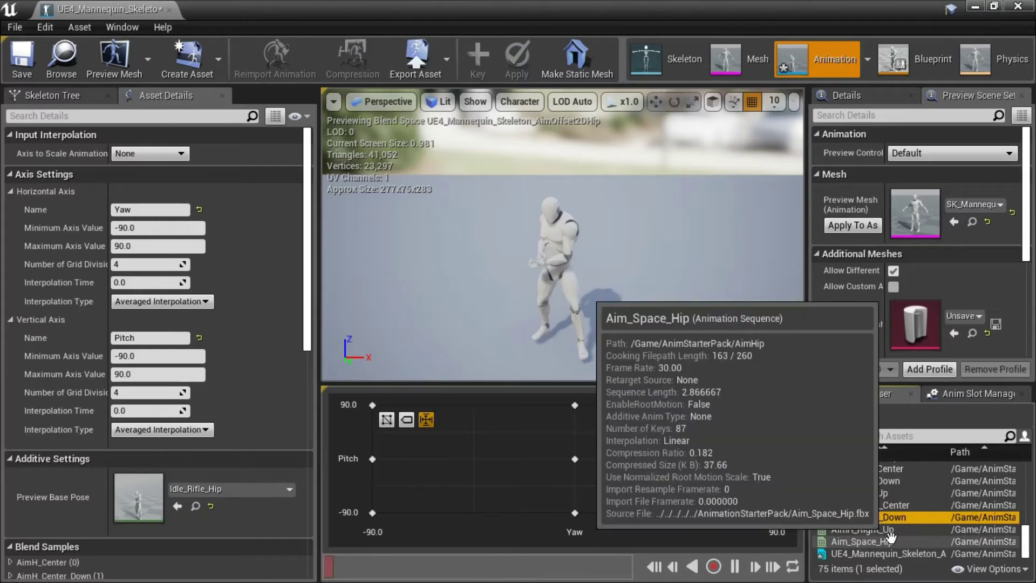
drag(863, 528, 776, 405)
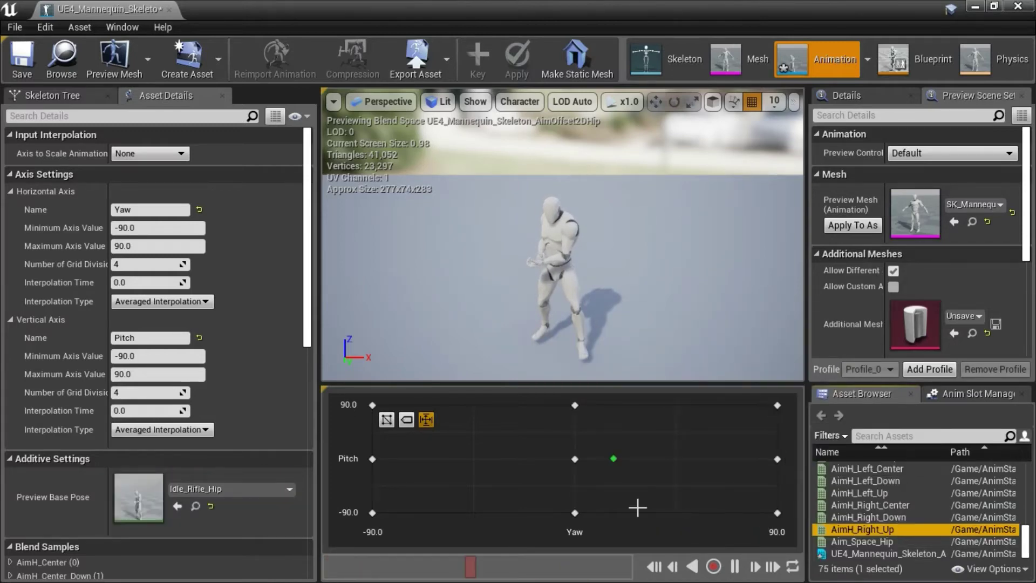
drag(614, 456, 594, 457)
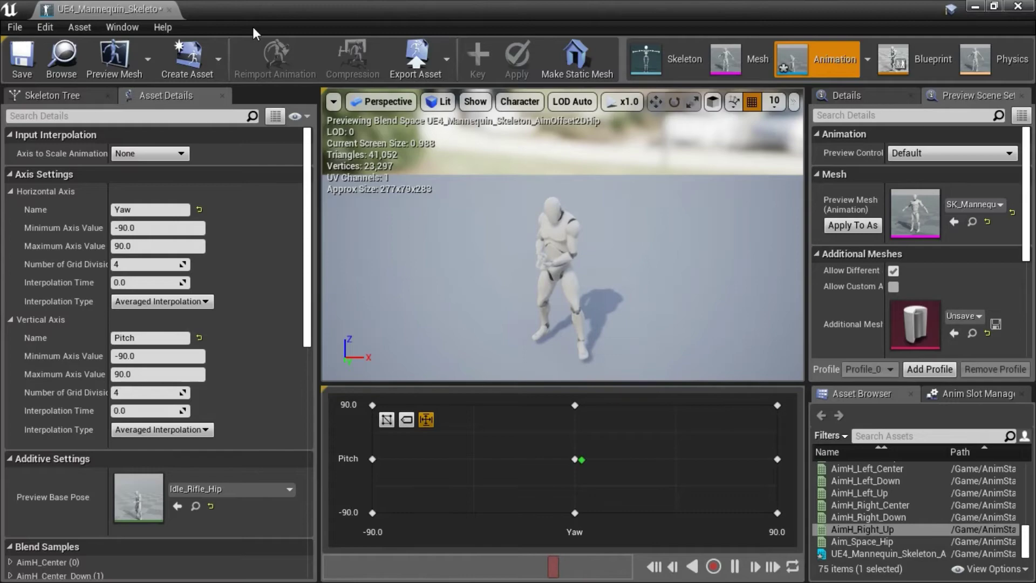
click(22, 57)
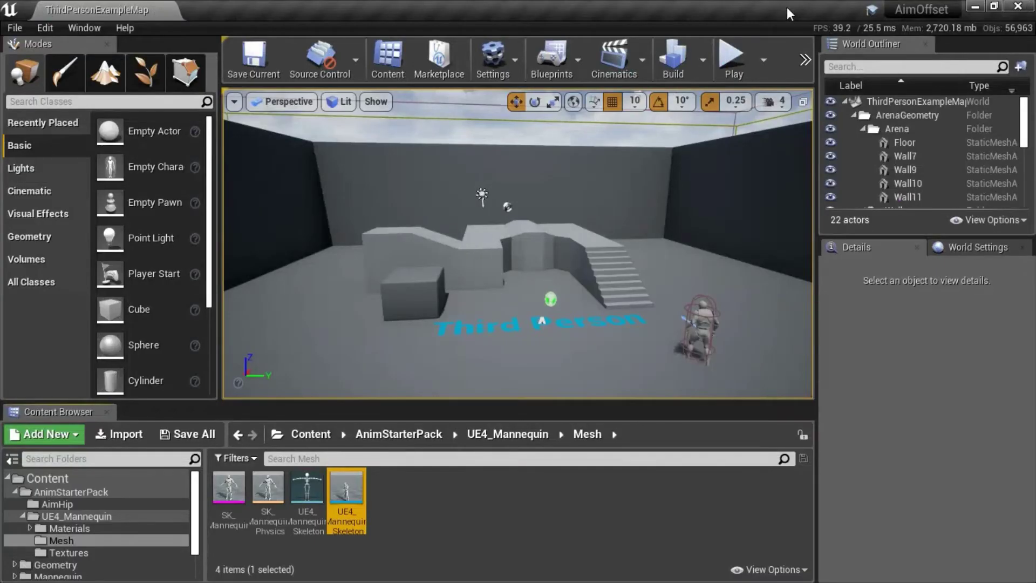
click(341, 536)
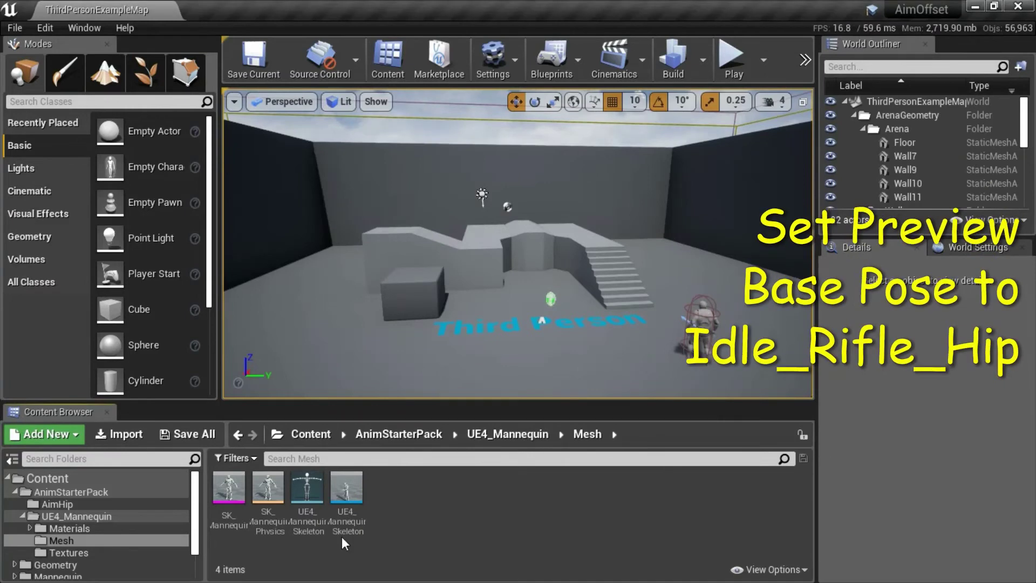
double_click(354, 496)
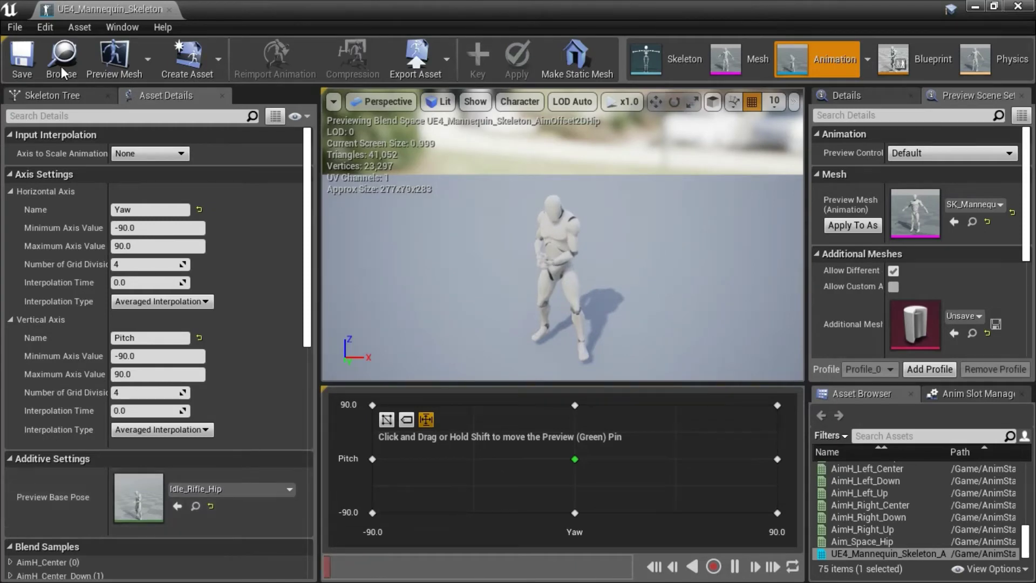
- Close the aim offset, open UE4ASP_HeroTPP_AnimBlueprint and select its AnimGraph
click(1017, 6)
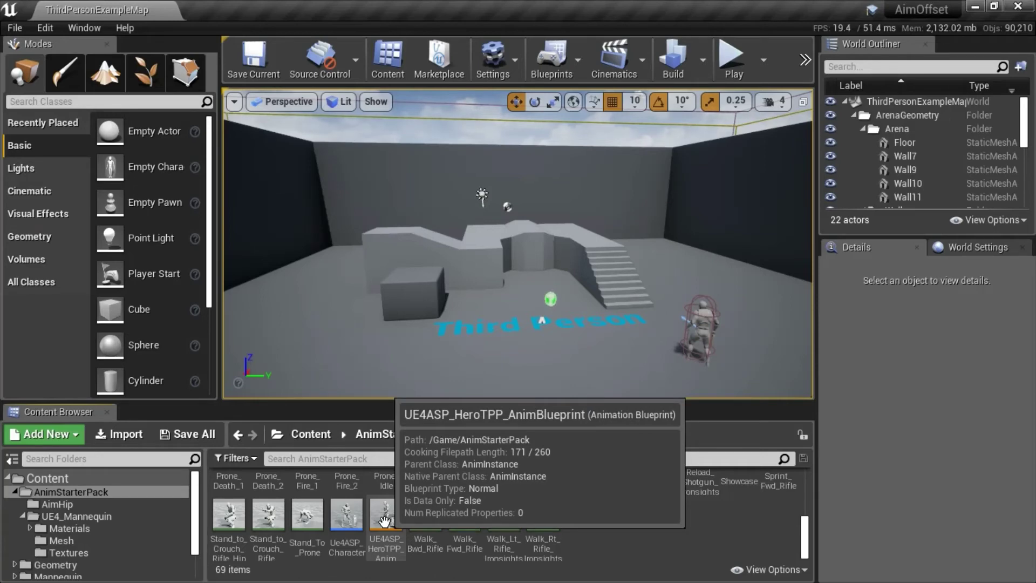
double_click(385, 520)
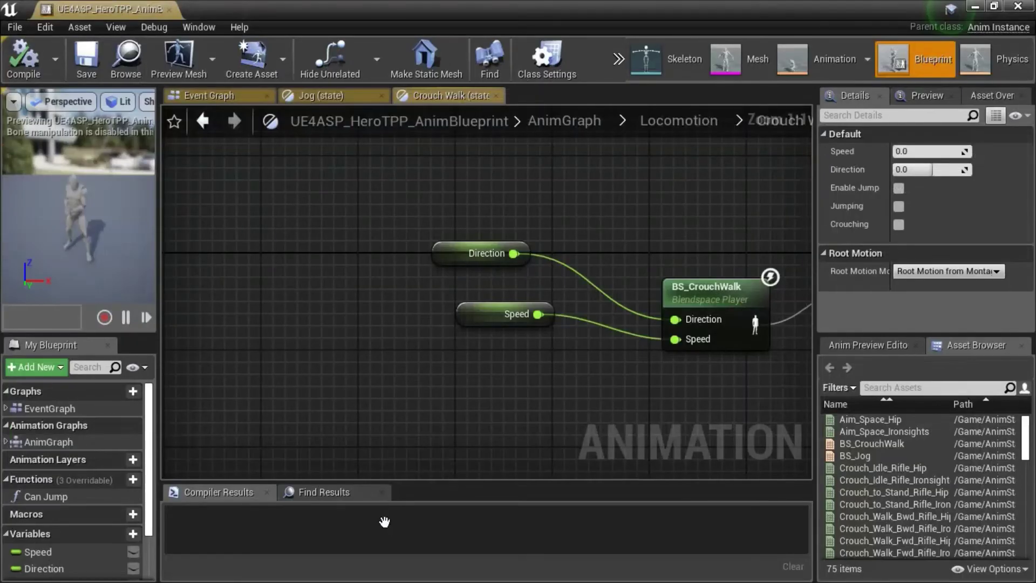
click(50, 444)
- Drop UE4_Mannequin_Skeleton_AimOffset2DHip into the AnimGraph as a node
double_click(50, 444)
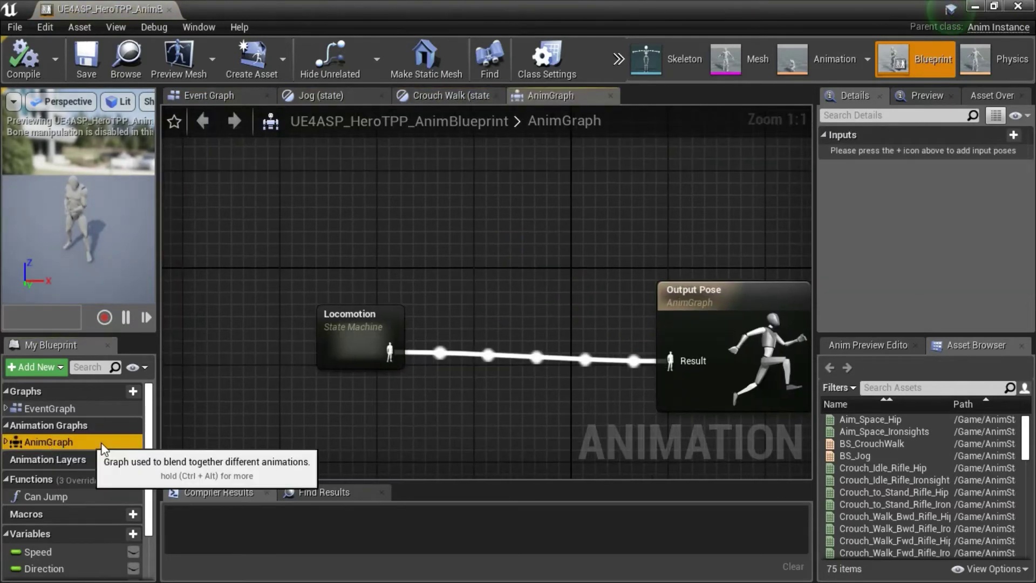
drag(1025, 456, 1029, 556)
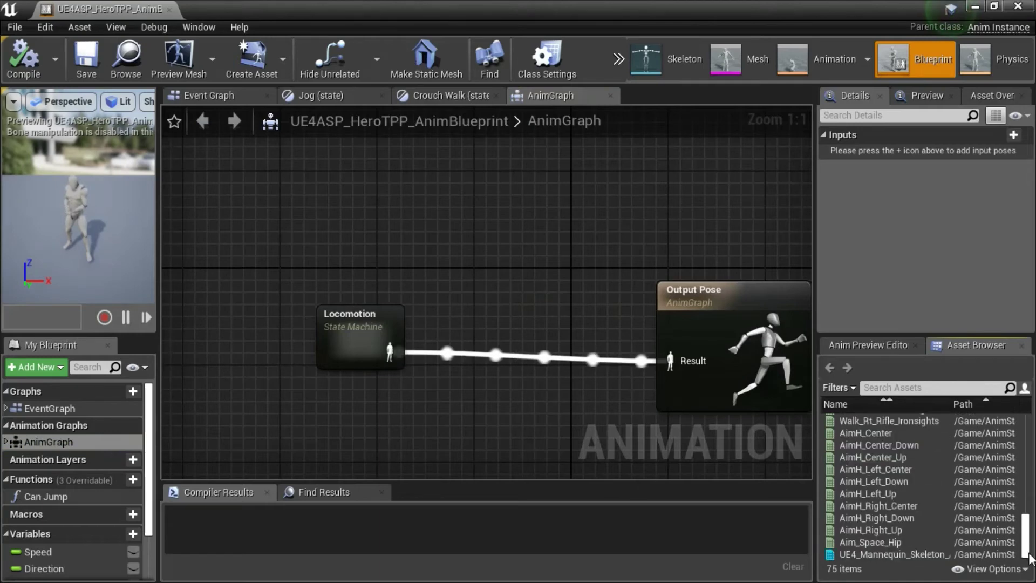
click(905, 555)
drag(870, 547, 467, 409)
right_drag(524, 393, 437, 264)
drag(463, 308, 426, 308)
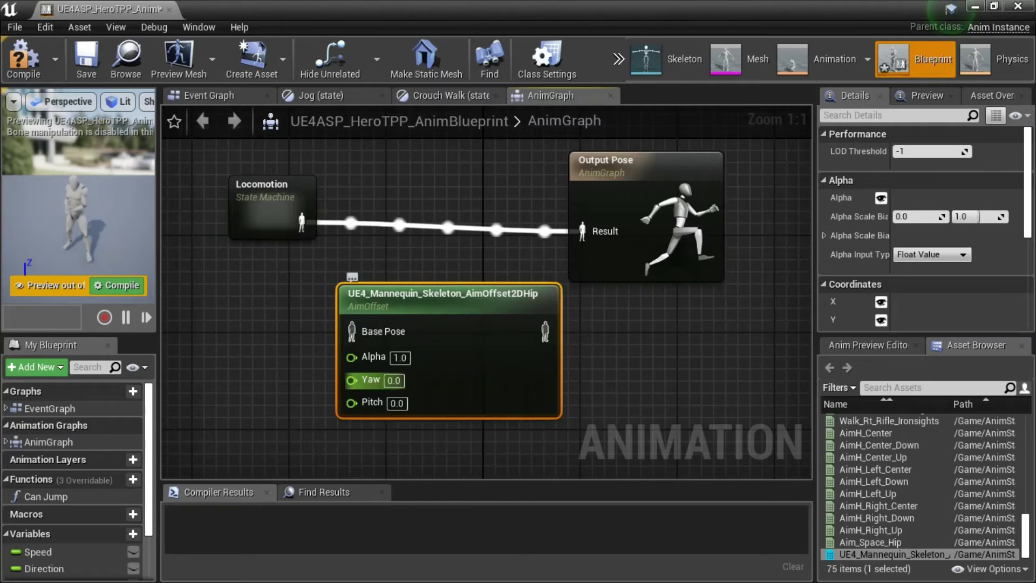
- Promote the aim offset's Yaw and Pitch inputs to variables named AimYaw and AimPitch
right_click(358, 379)
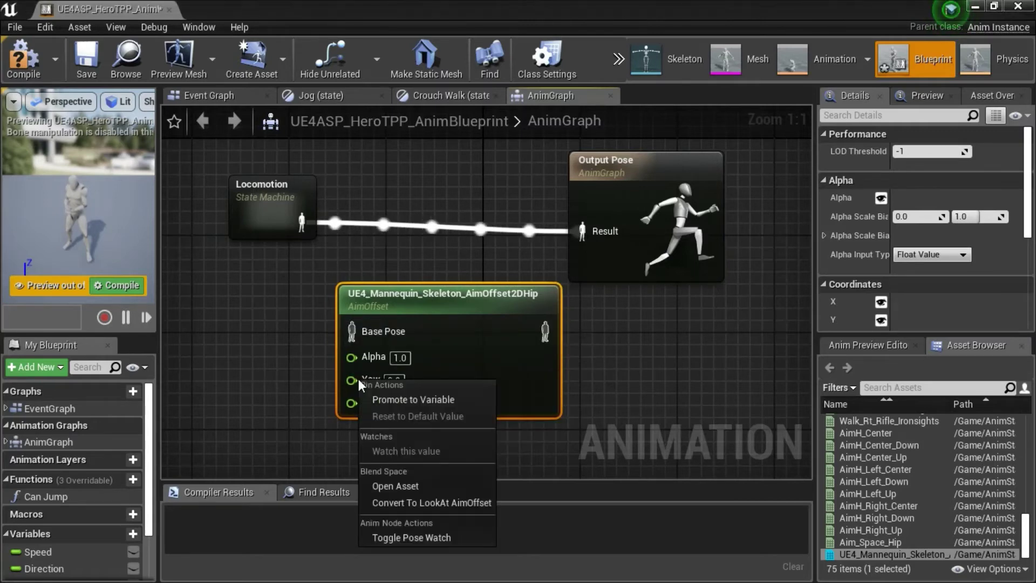
click(399, 400)
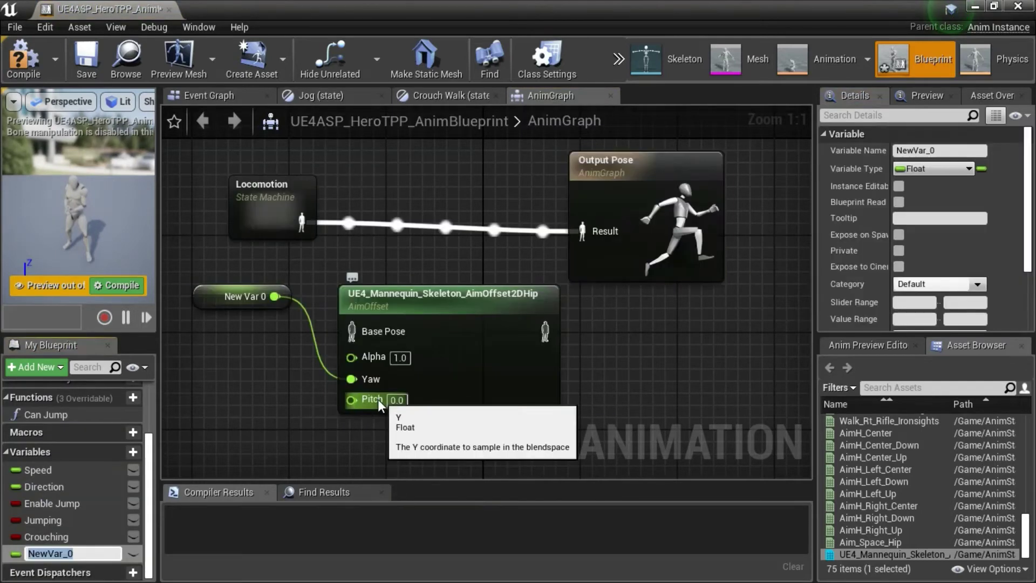
click(935, 151)
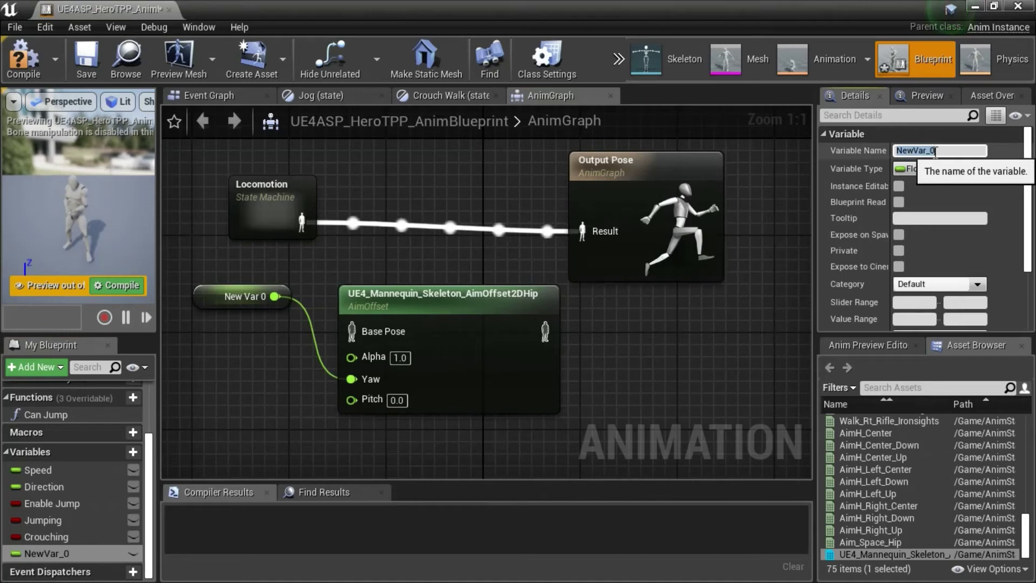
text(AimYaw)
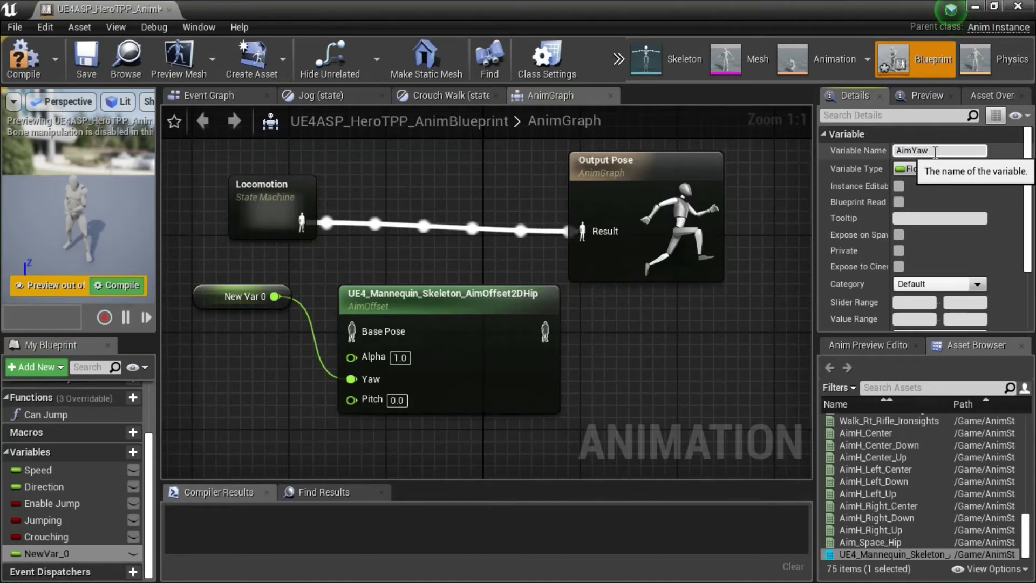
key(Return)
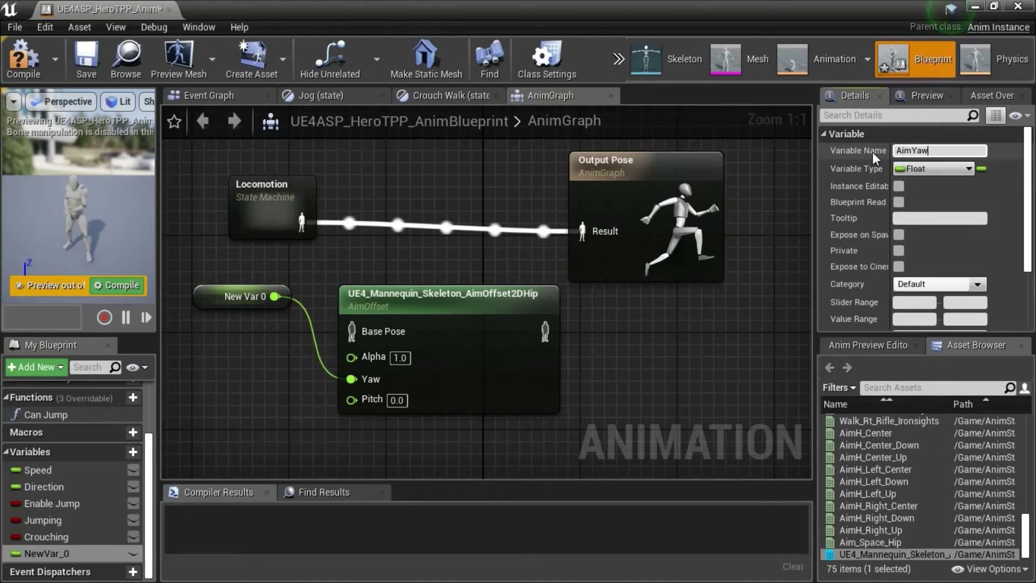
right_click(378, 398)
click(412, 416)
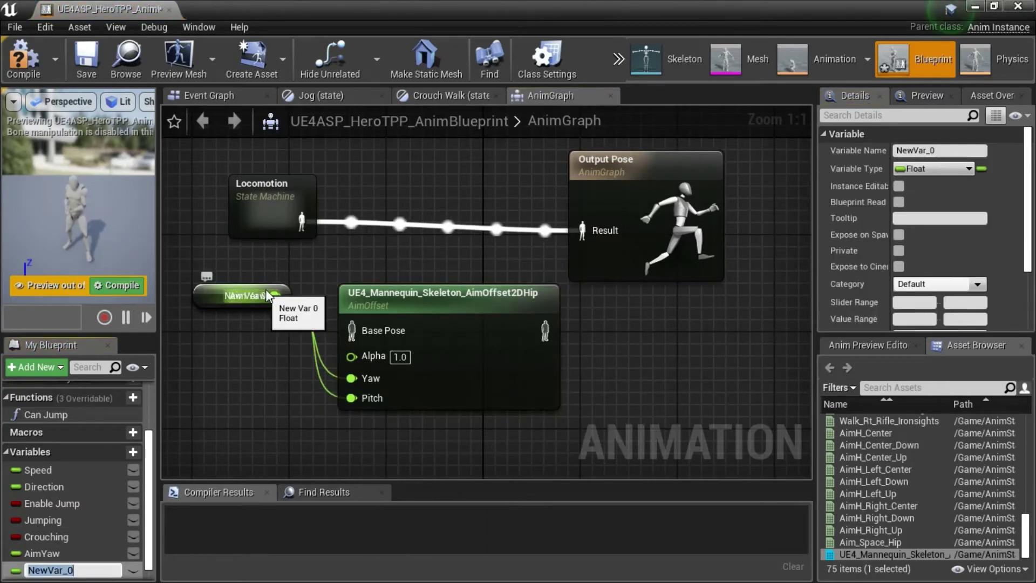
drag(264, 297, 276, 357)
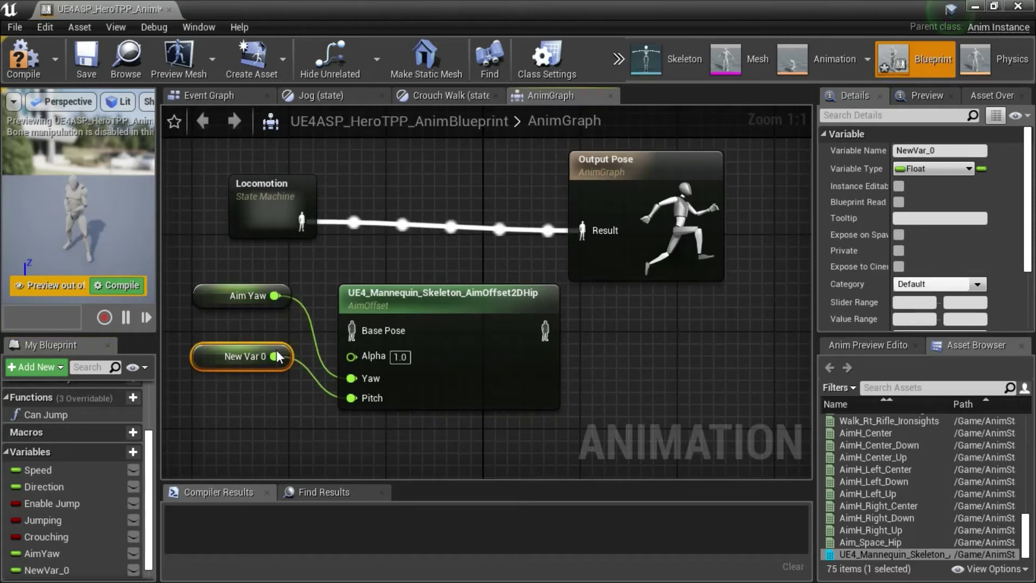
click(935, 151)
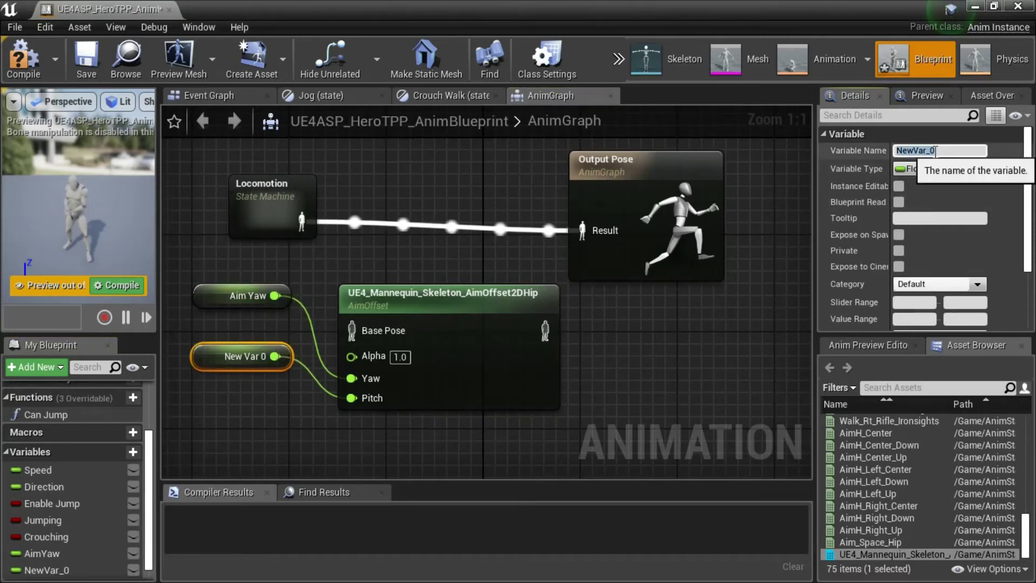
text(Aim)
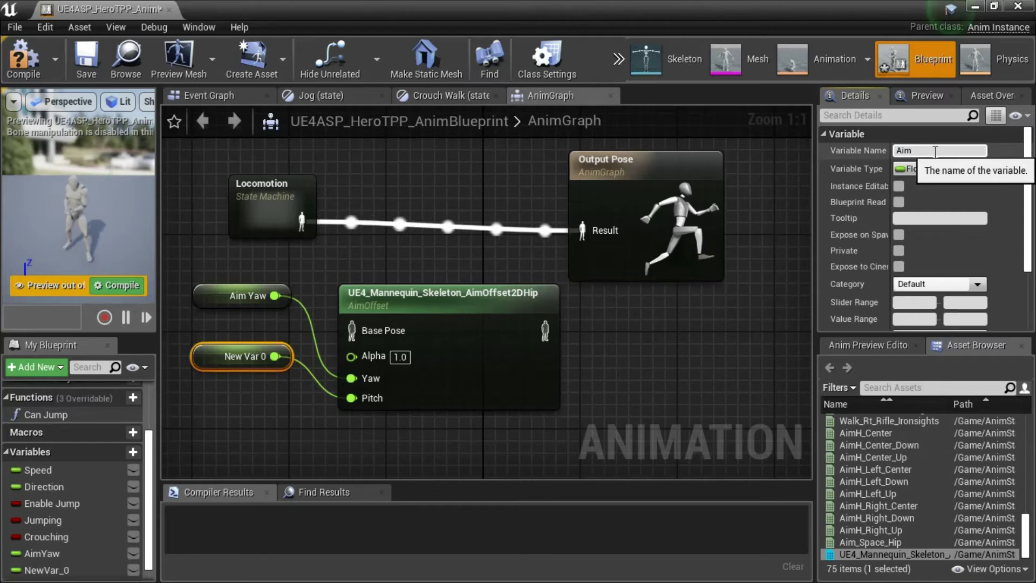
text(Pitch)
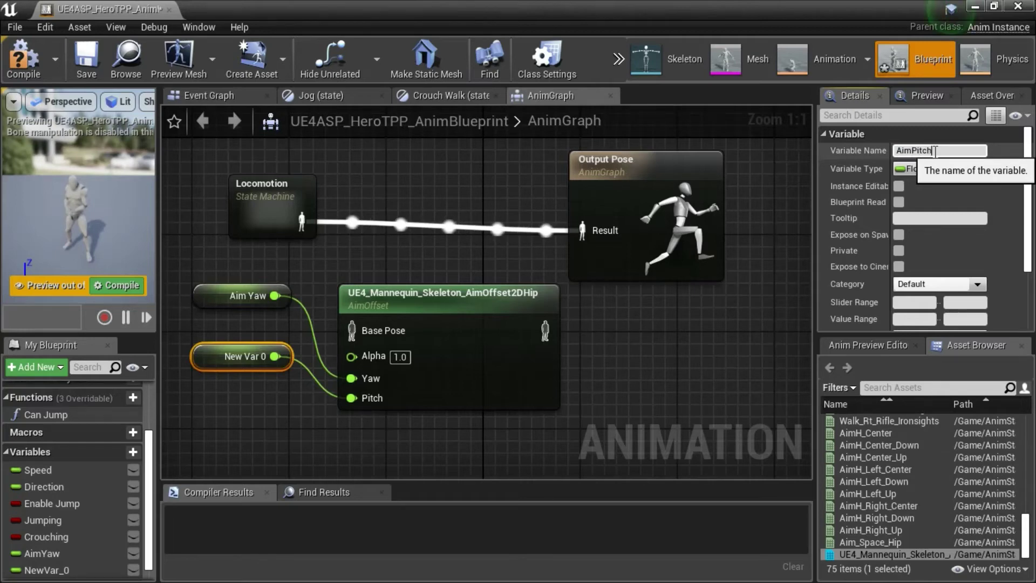
key(Return)
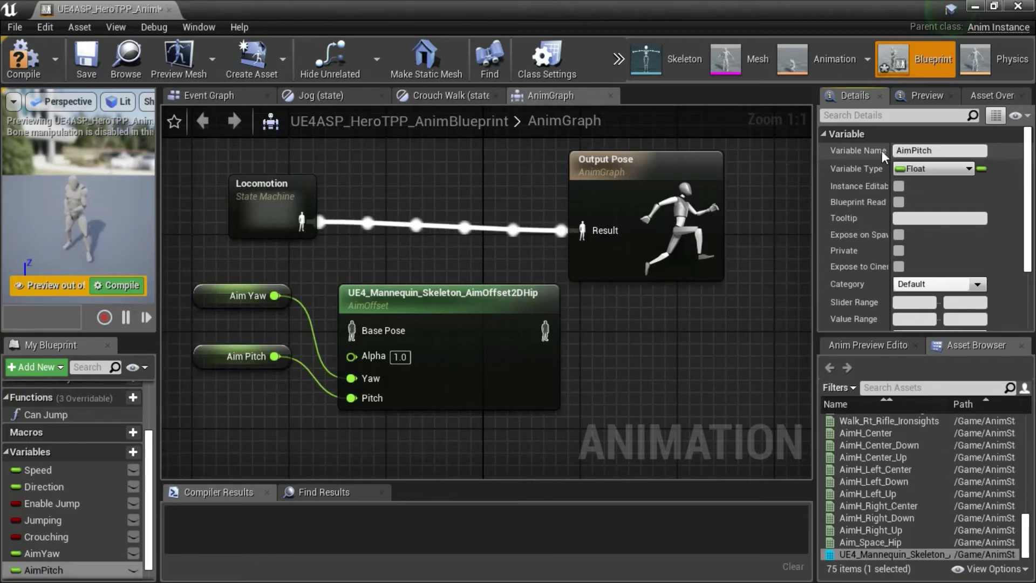
- Wire Locomotion into the aim offset's Base Pose and its output into Output Pose, then compile and save
drag(300, 221, 352, 330)
drag(545, 330, 582, 233)
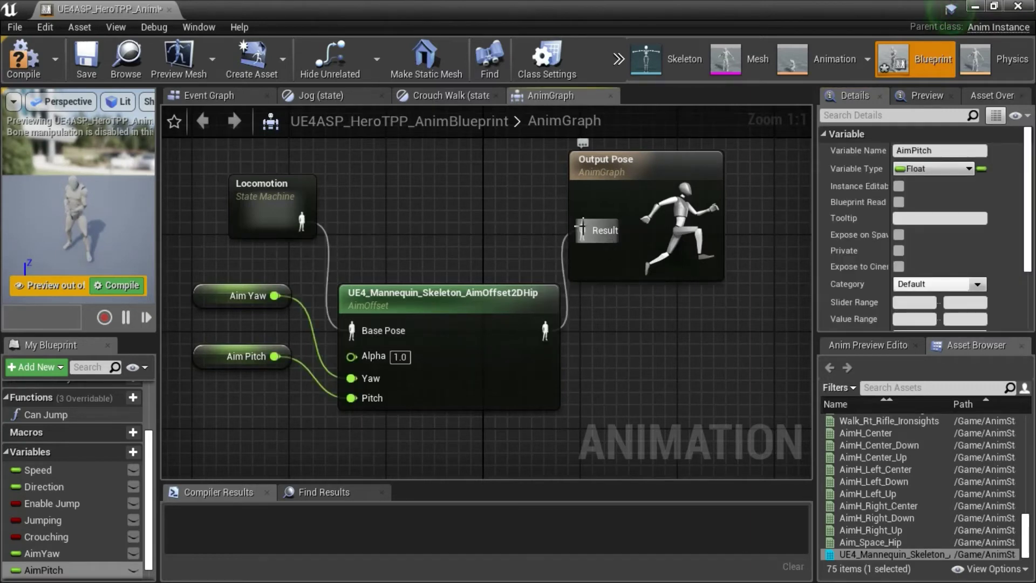
click(17, 65)
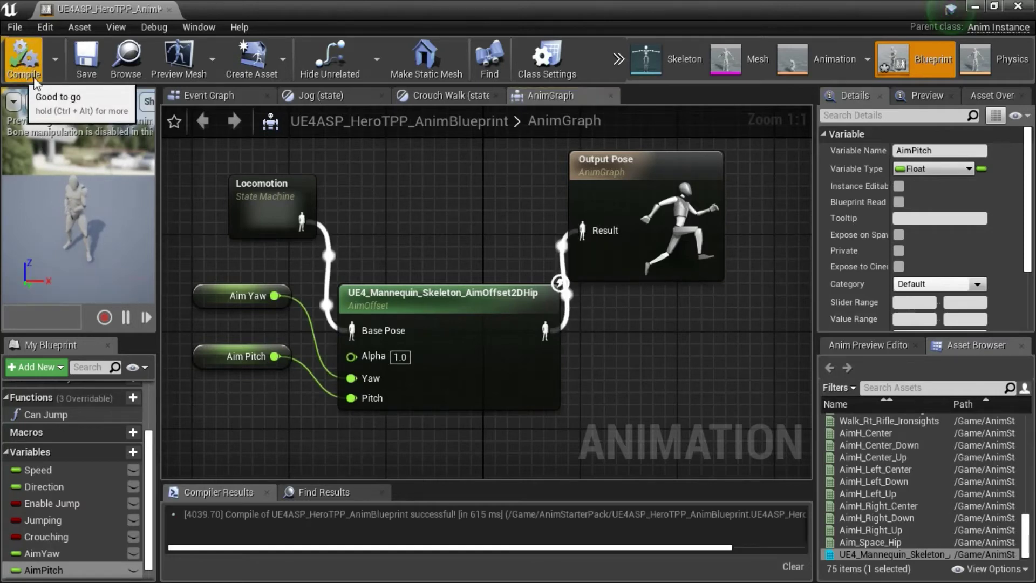
click(88, 68)
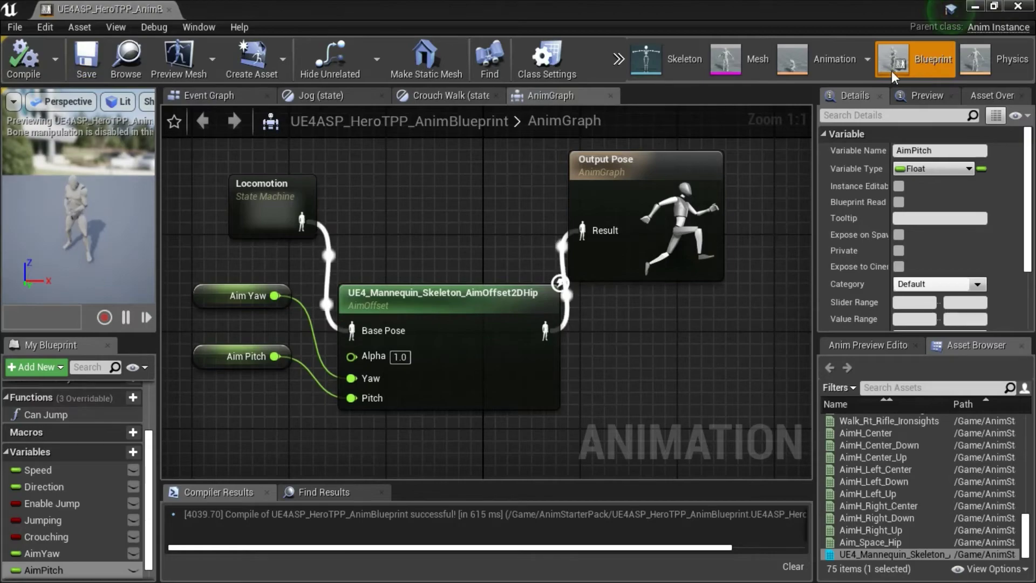
- Close and reopen UE4ASP_HeroTPP_AnimBlueprint
click(1017, 6)
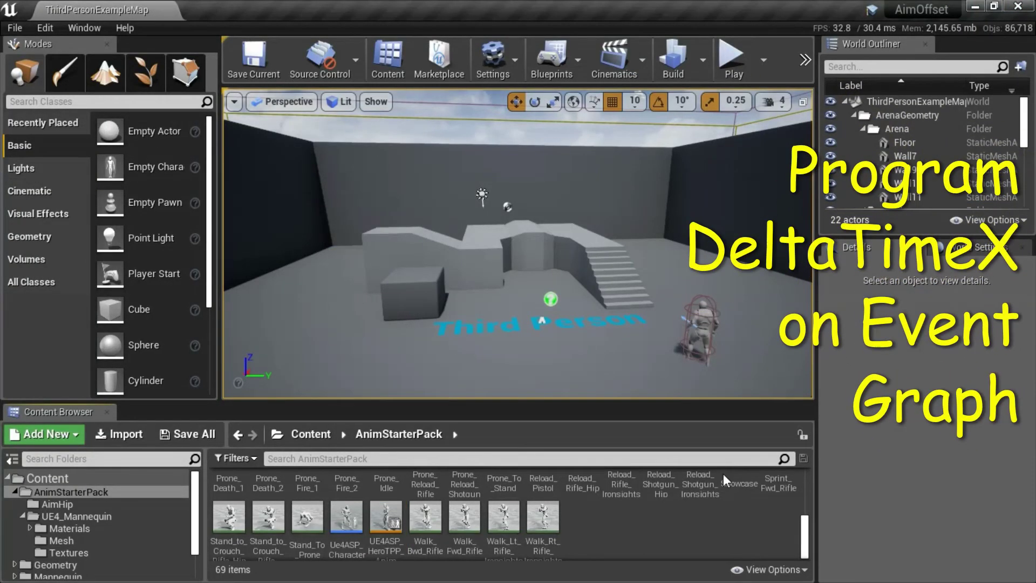
double_click(390, 525)
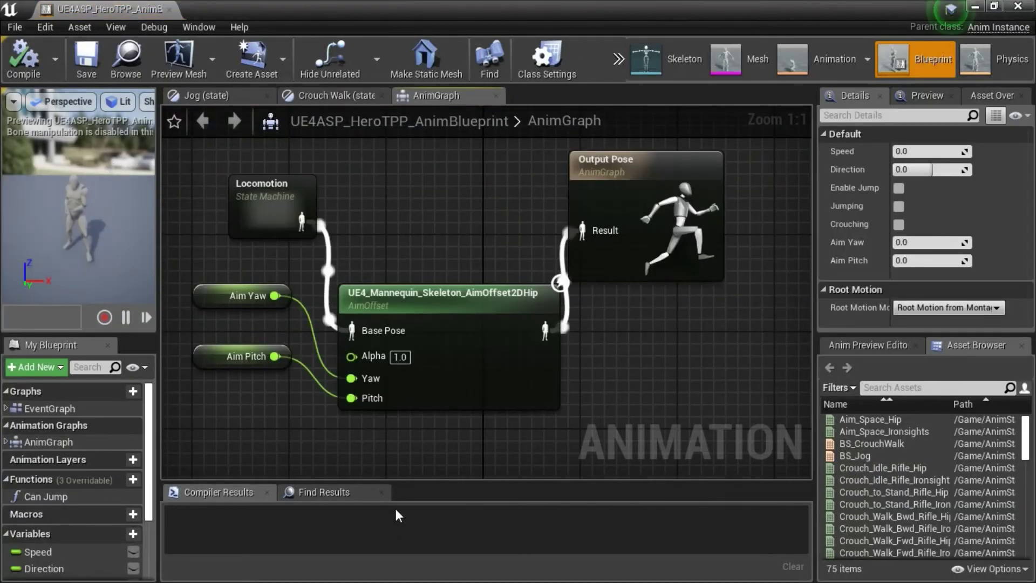
- In the EventGraph, promote Delta Time X to a new variable named DeltaTimeX
double_click(56, 406)
scroll(207, 286, up, 5)
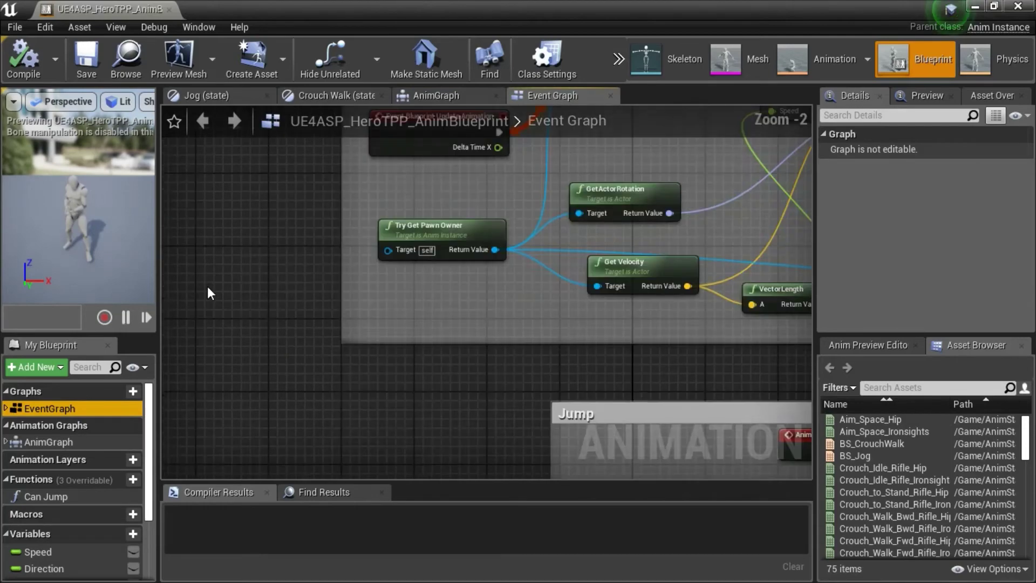
scroll(216, 356, up, 2)
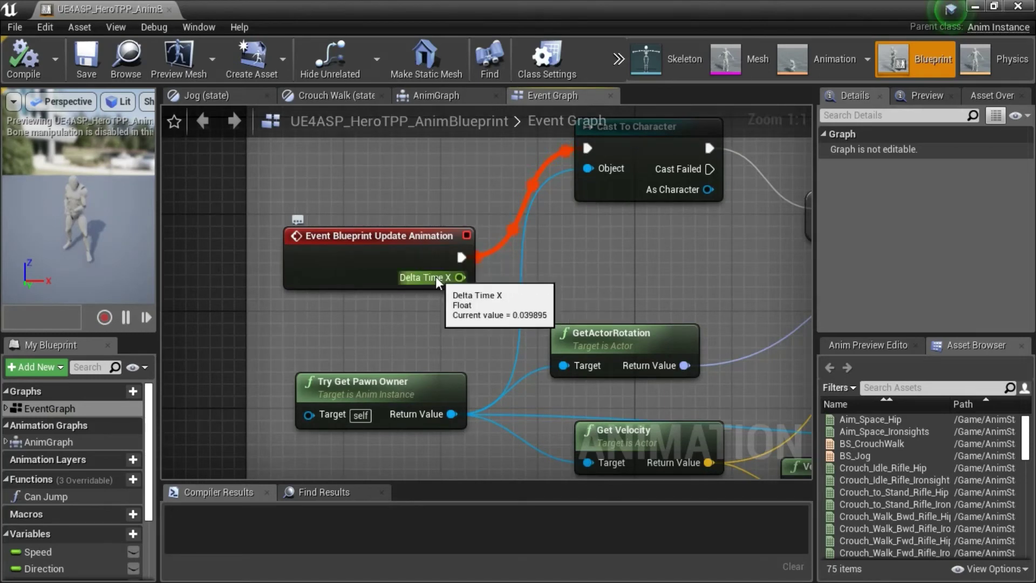
right_click(436, 276)
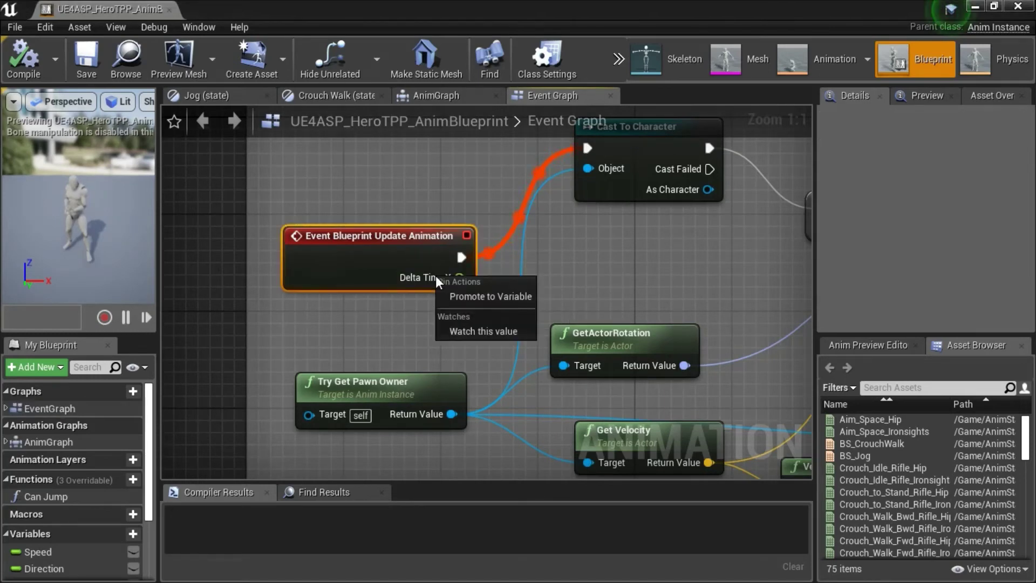
click(500, 297)
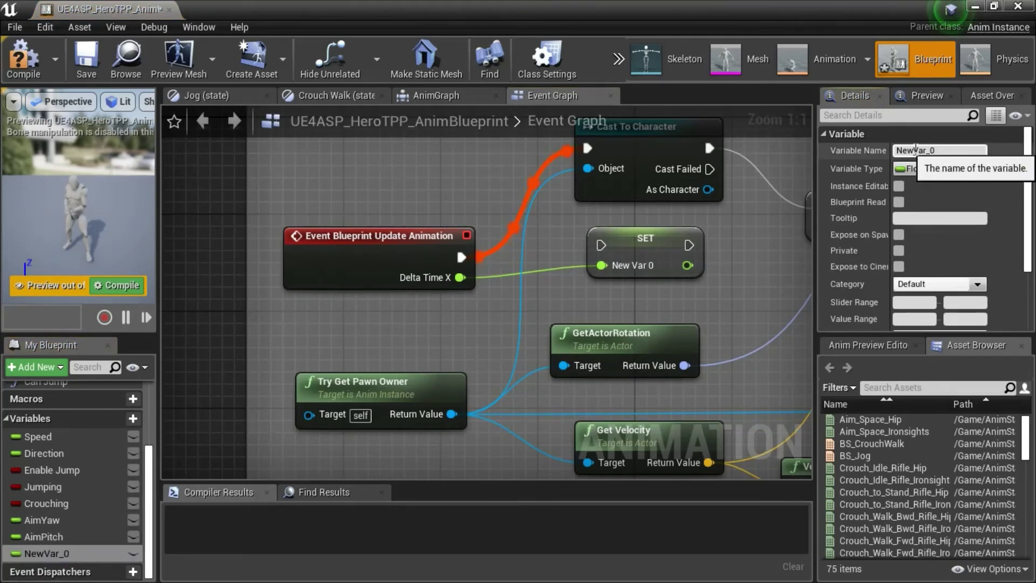
click(913, 150)
text(DeltaTimeX)
key(Return)
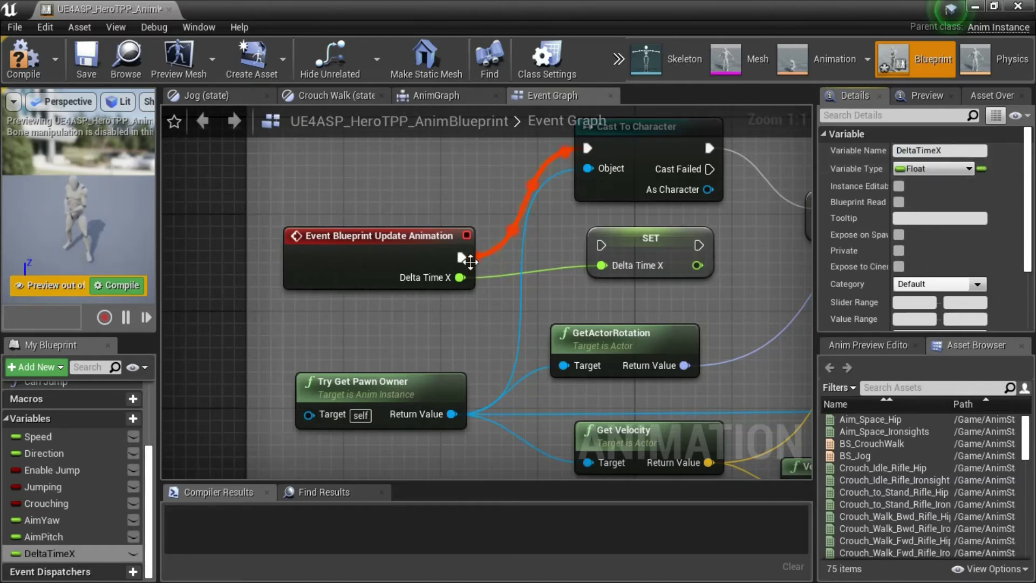
- Chain the SET DeltaTimeX node between the update event and Cast To Character, then compile and save
drag(461, 258, 601, 245)
drag(703, 244, 587, 148)
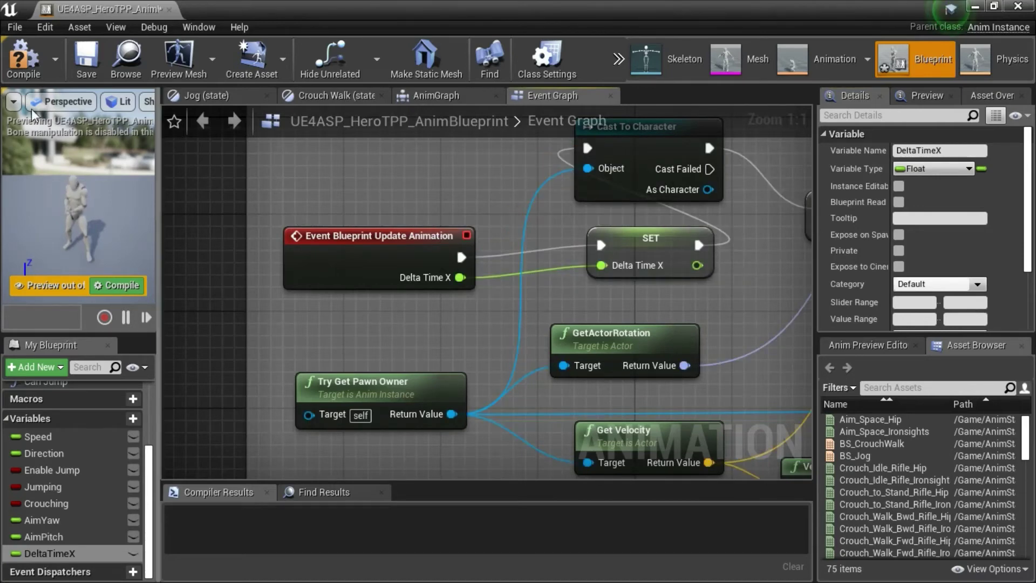
click(23, 58)
click(85, 62)
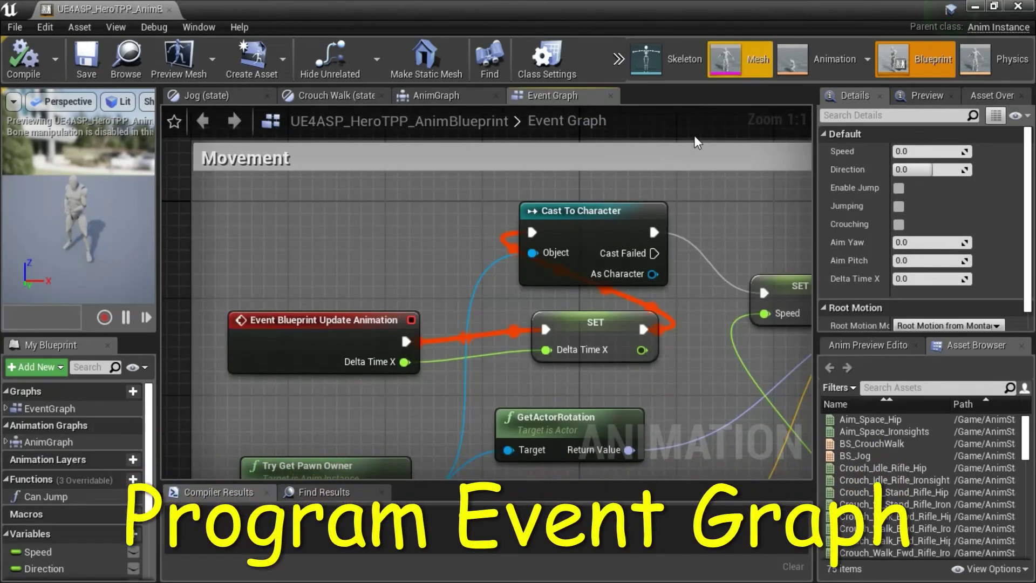
- Box-select the right-hand node network in the Event Graph
scroll(413, 234, down, 6)
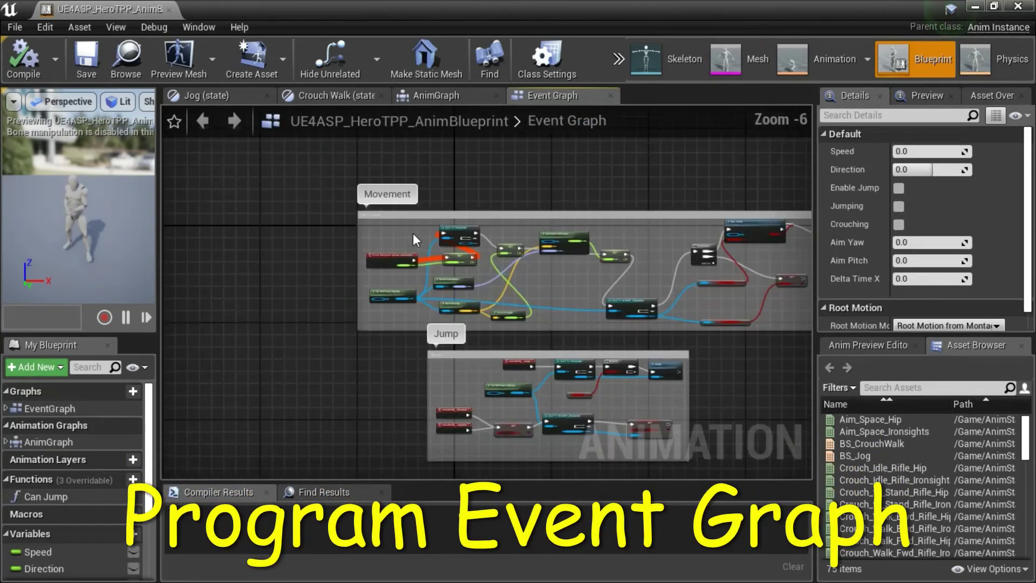
right_drag(739, 358, 494, 370)
drag(308, 218, 692, 354)
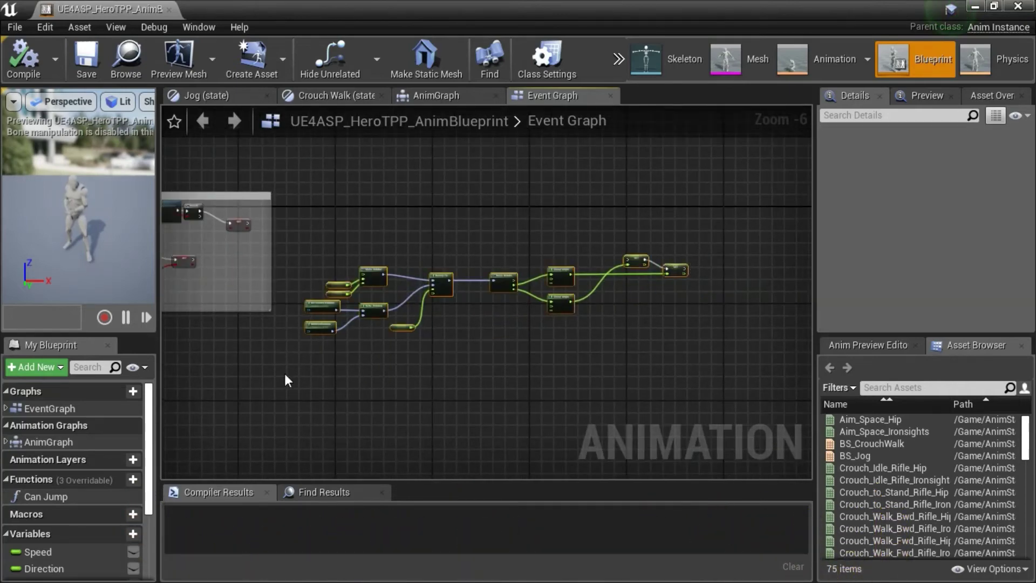
right_drag(284, 371, 480, 388)
- Add a Then 2 output to the Sequence node and drag a wire out from it
scroll(351, 276, up, 3)
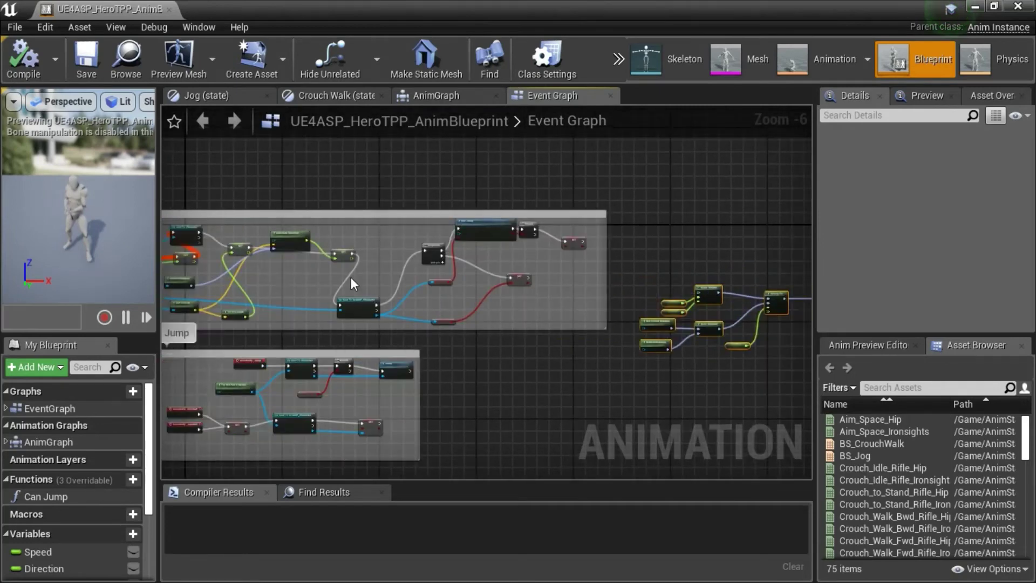
right_drag(328, 271, 290, 268)
scroll(290, 268, down, 3)
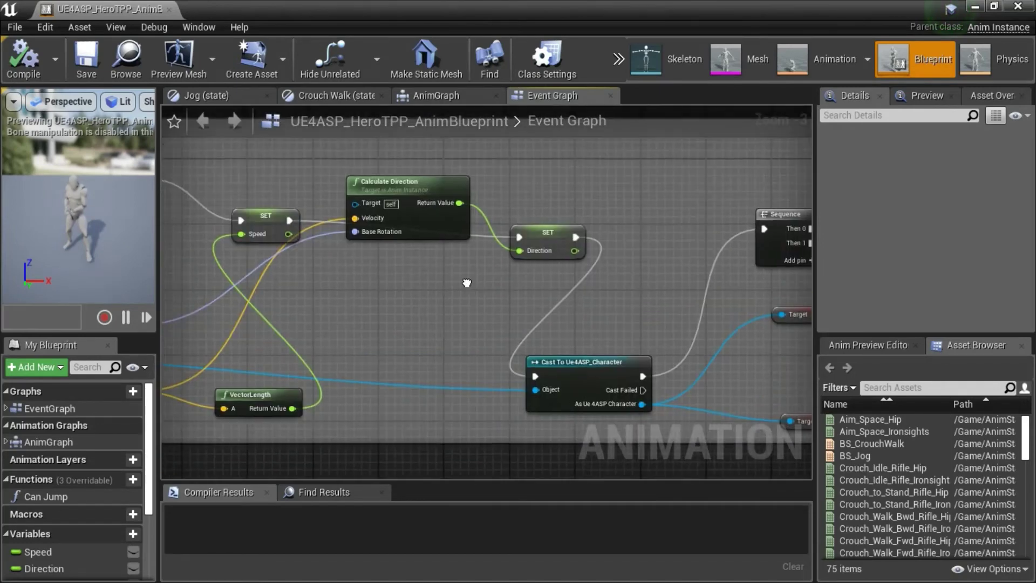
scroll(487, 294, up, 3)
right_drag(598, 284, 438, 274)
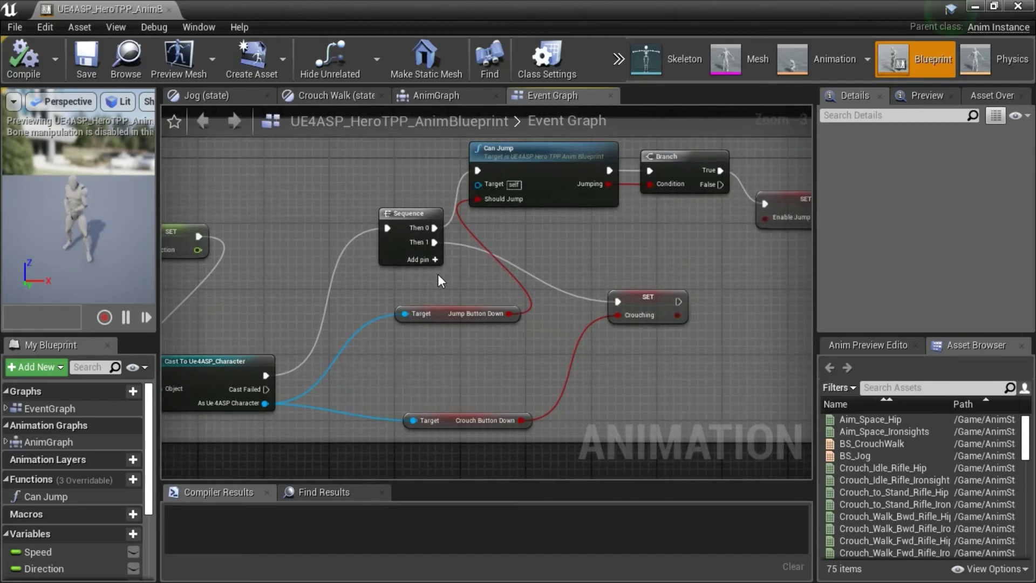
click(435, 260)
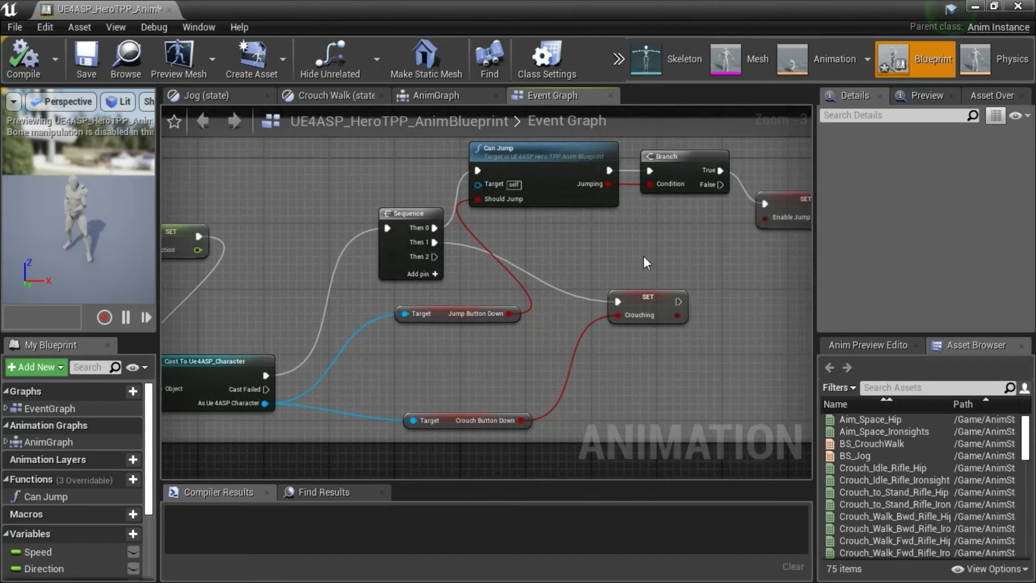
scroll(643, 256, down, 2)
right_drag(654, 256, 497, 280)
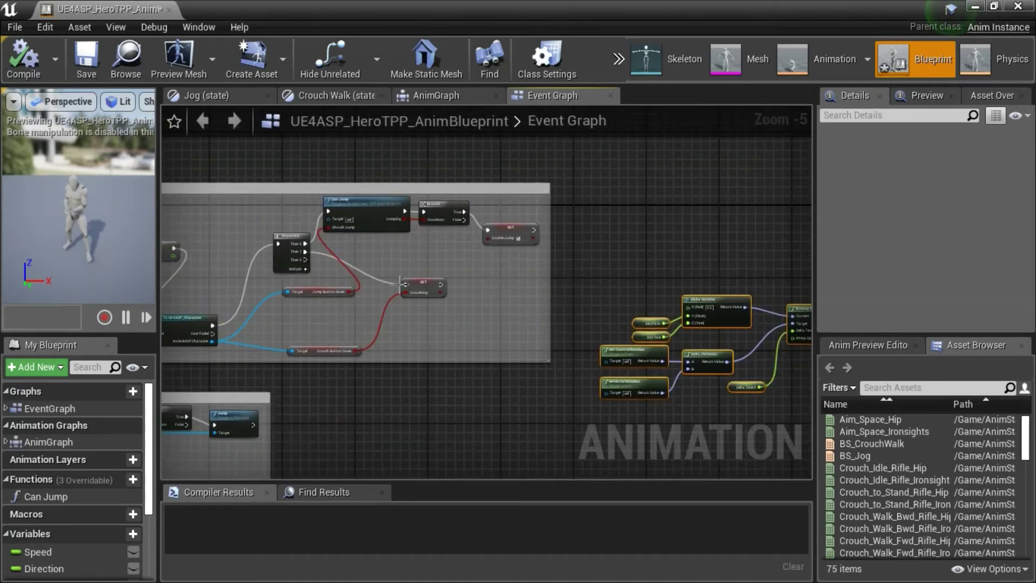
scroll(302, 261, up, 2)
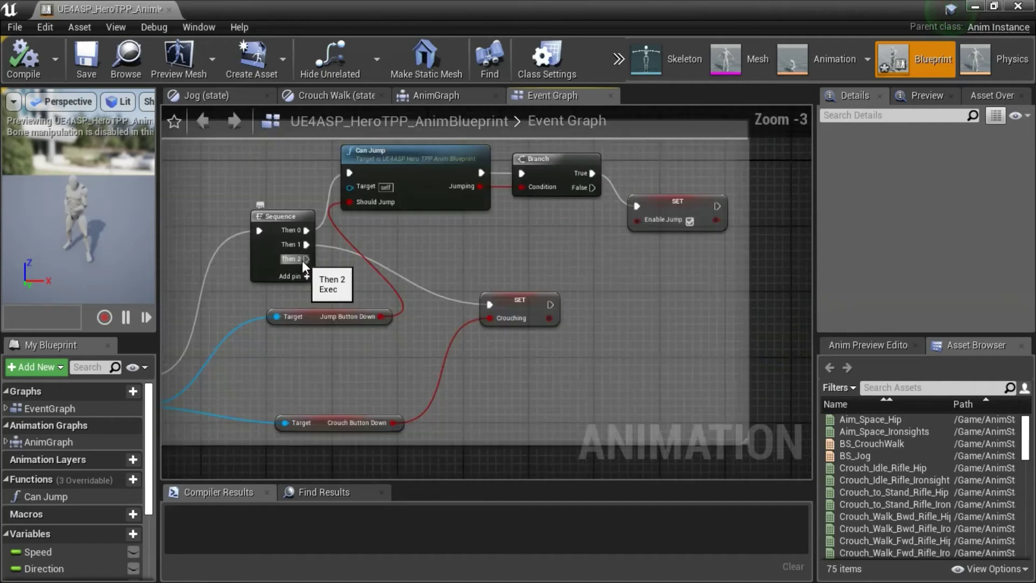
drag(302, 260, 620, 302)
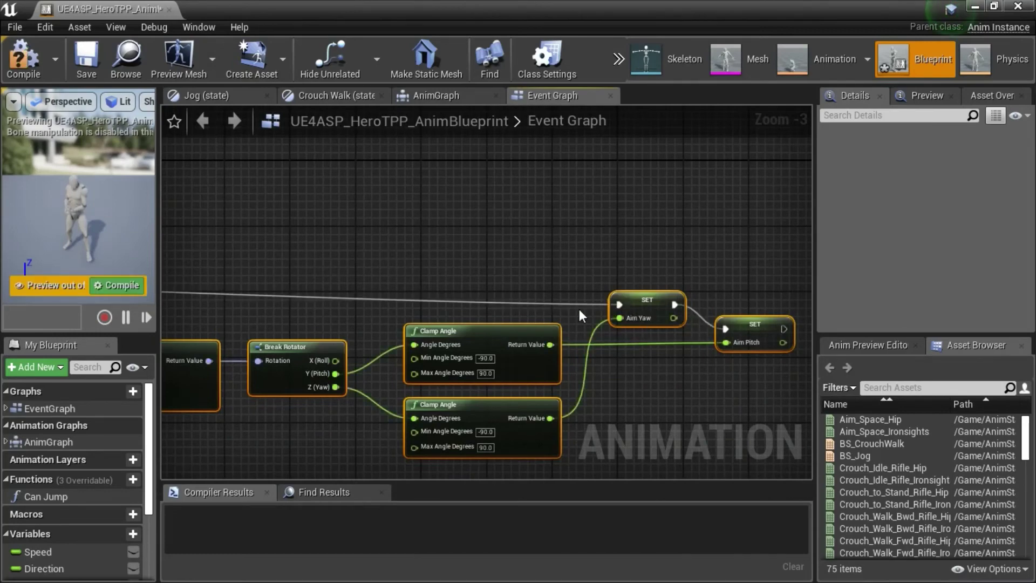
- Connect Then 2 to SET Aim Yaw and the cast character to Get Control Rotation and GetActorRotation Targets
right_drag(418, 422, 799, 427)
right_drag(232, 443, 572, 421)
right_drag(350, 410, 469, 412)
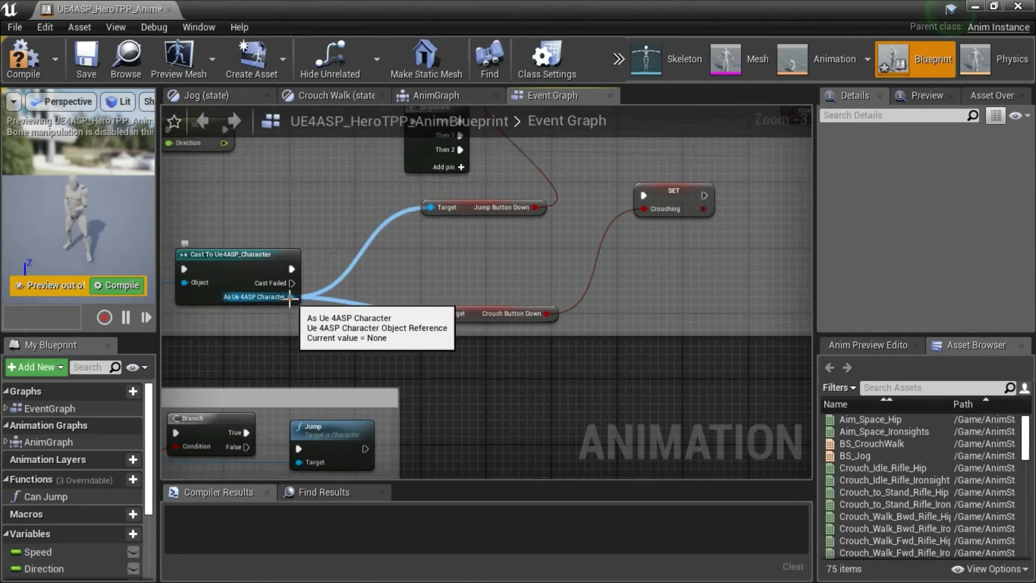
drag(290, 297, 482, 333)
right_drag(302, 401, 263, 348)
drag(218, 281, 479, 373)
scroll(646, 389, up, 3)
right_drag(645, 388, 496, 440)
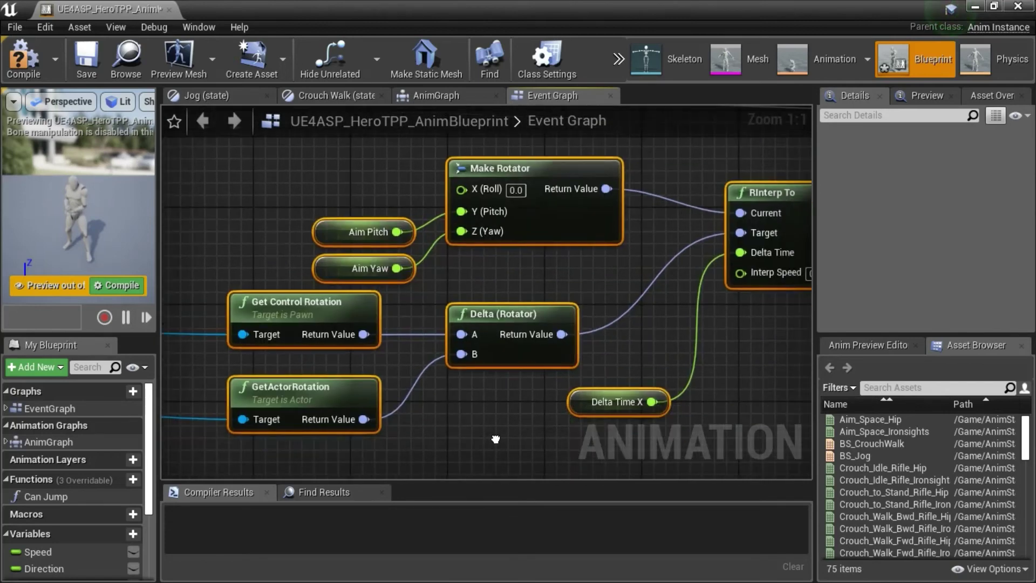
click(512, 411)
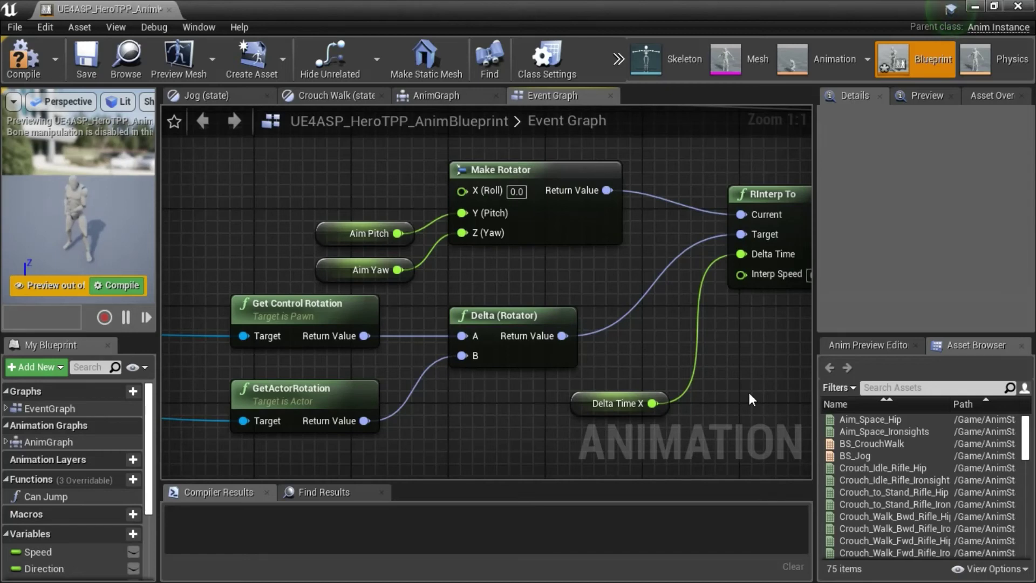
right_drag(749, 393, 561, 389)
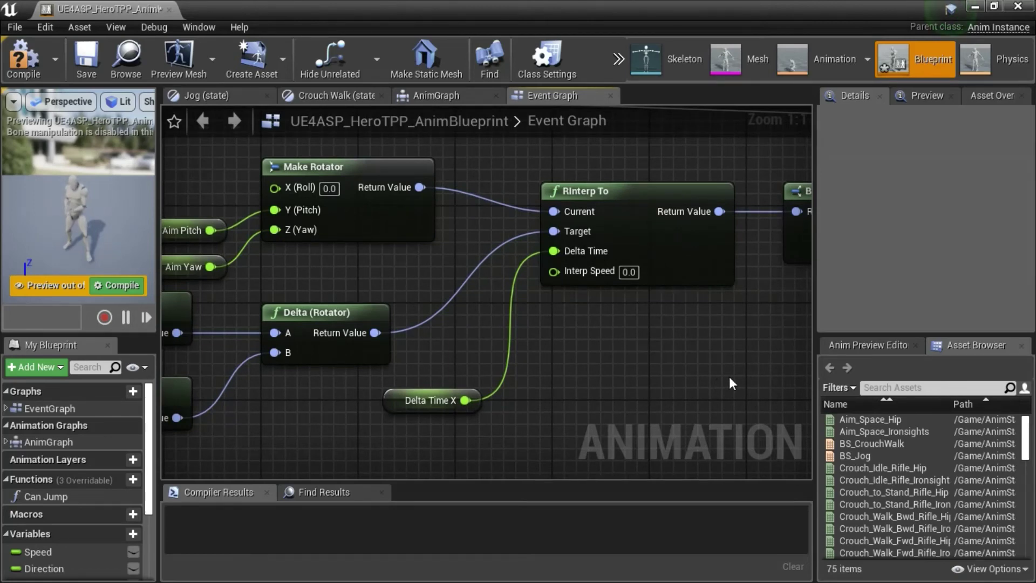
right_drag(730, 377, 498, 377)
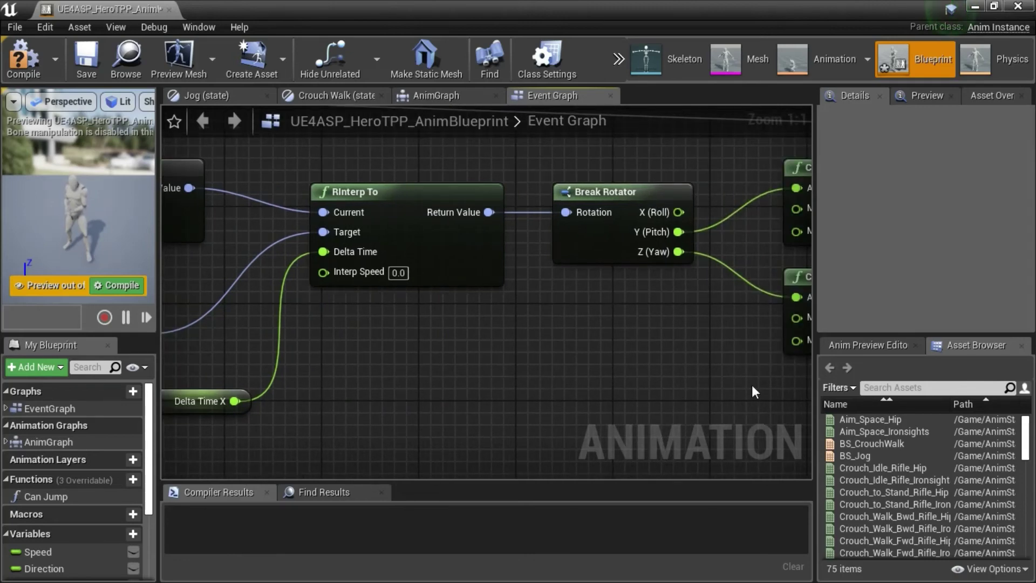
right_drag(752, 385, 402, 420)
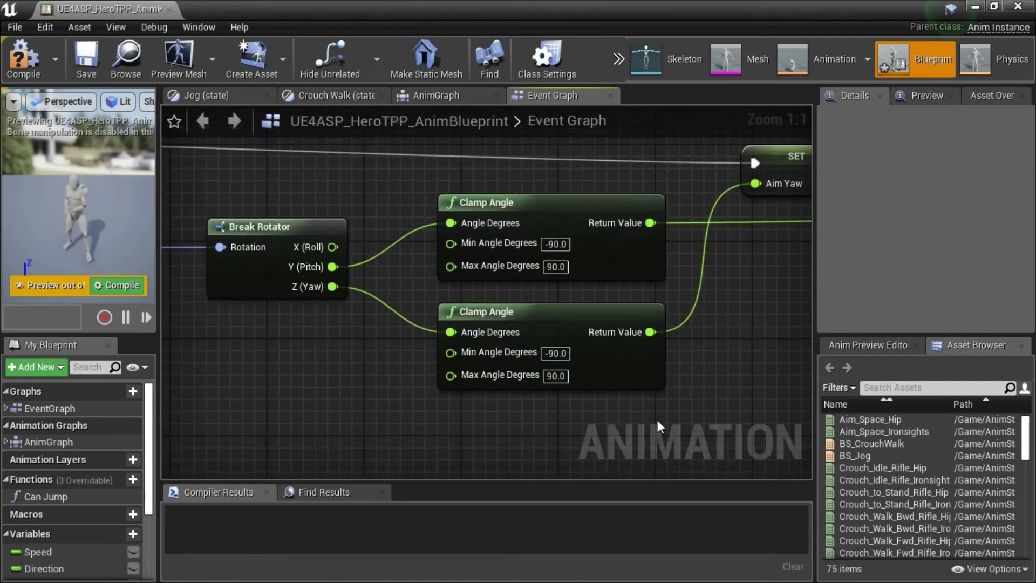
click(561, 243)
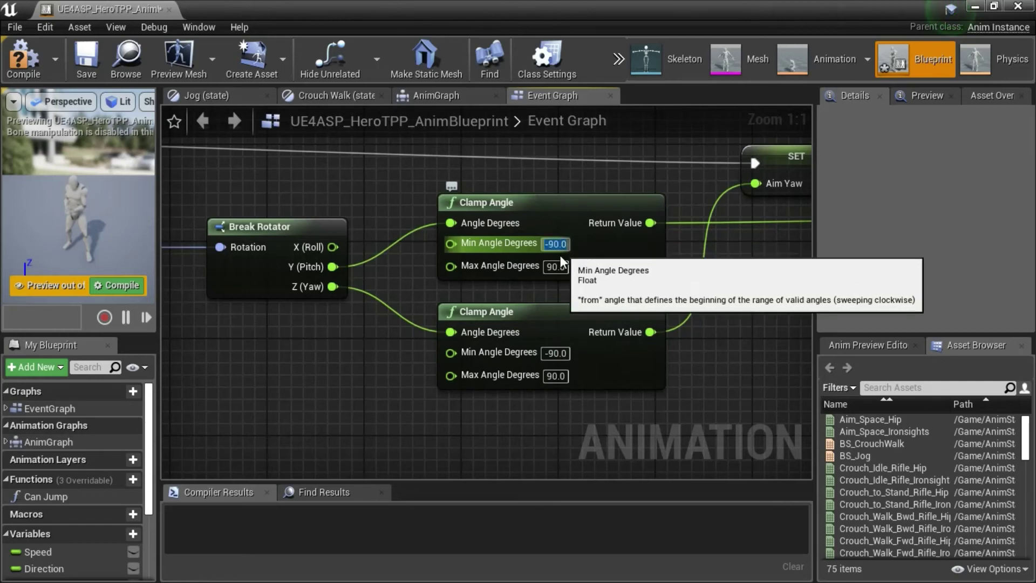
click(556, 267)
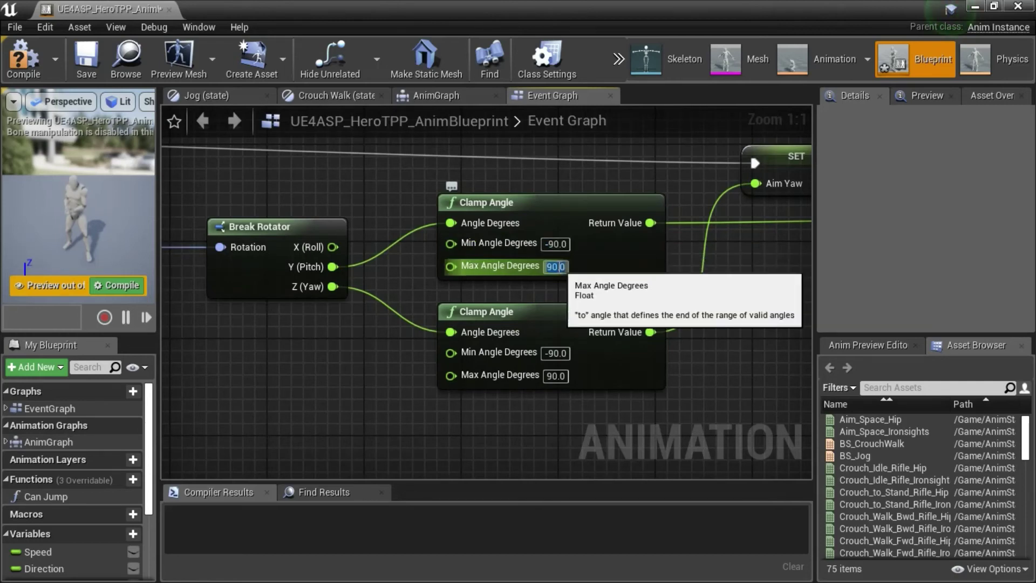
click(555, 353)
click(556, 376)
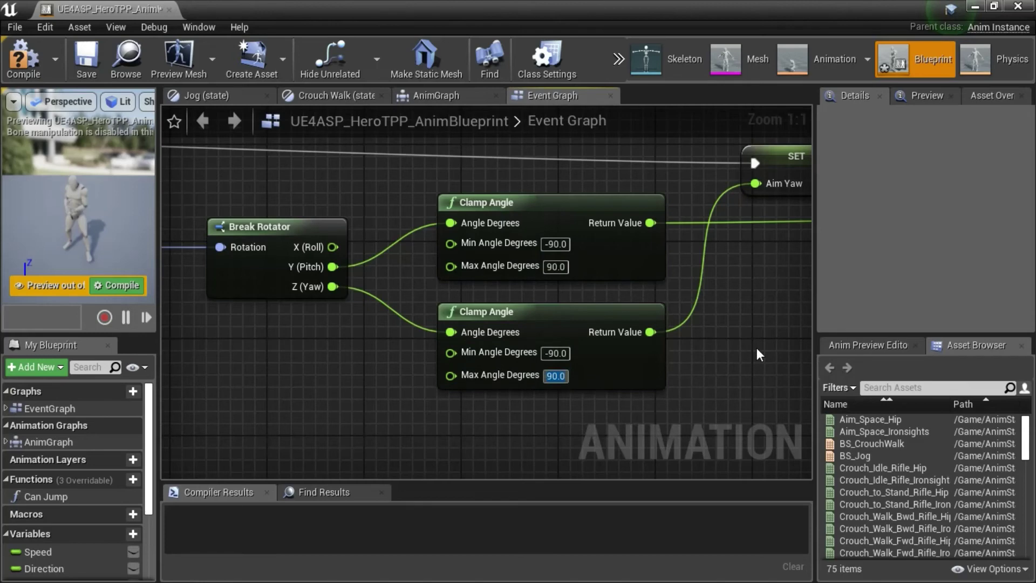
right_drag(756, 347, 530, 361)
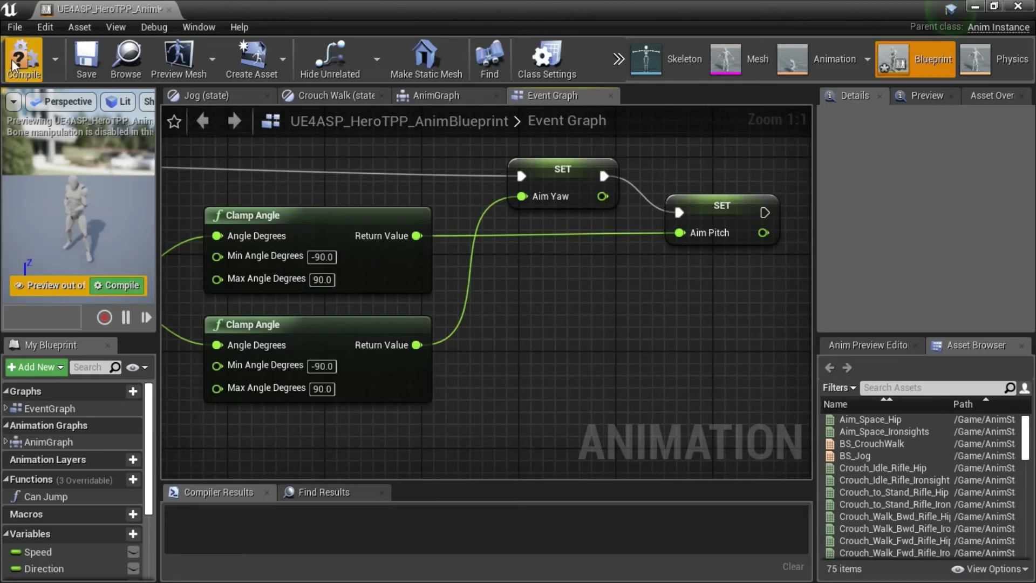
- Compile the UE4ASP_HeroTPP_AnimBlueprint, close it and deselect the HeroTPP asset
click(100, 61)
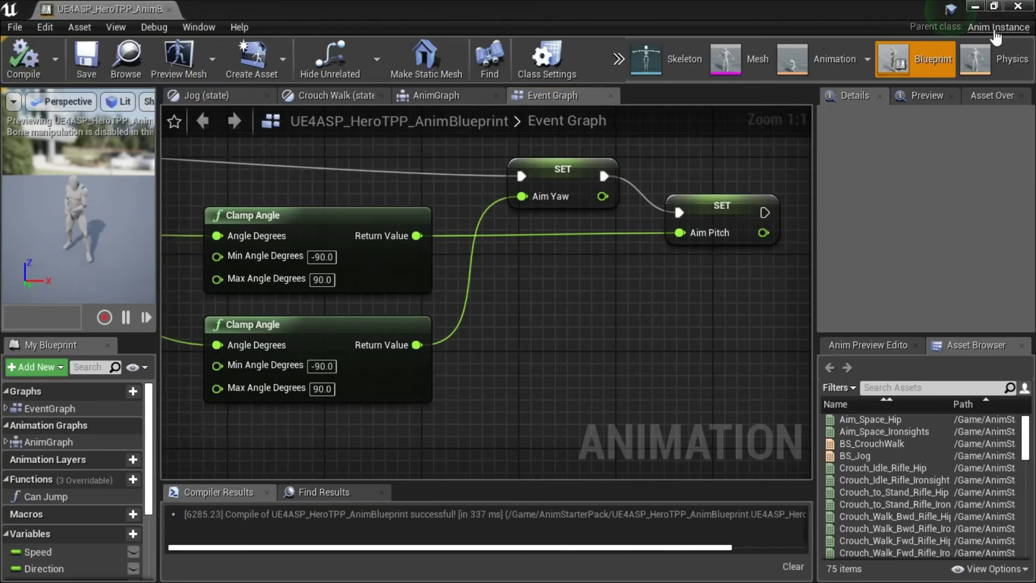
click(1019, 7)
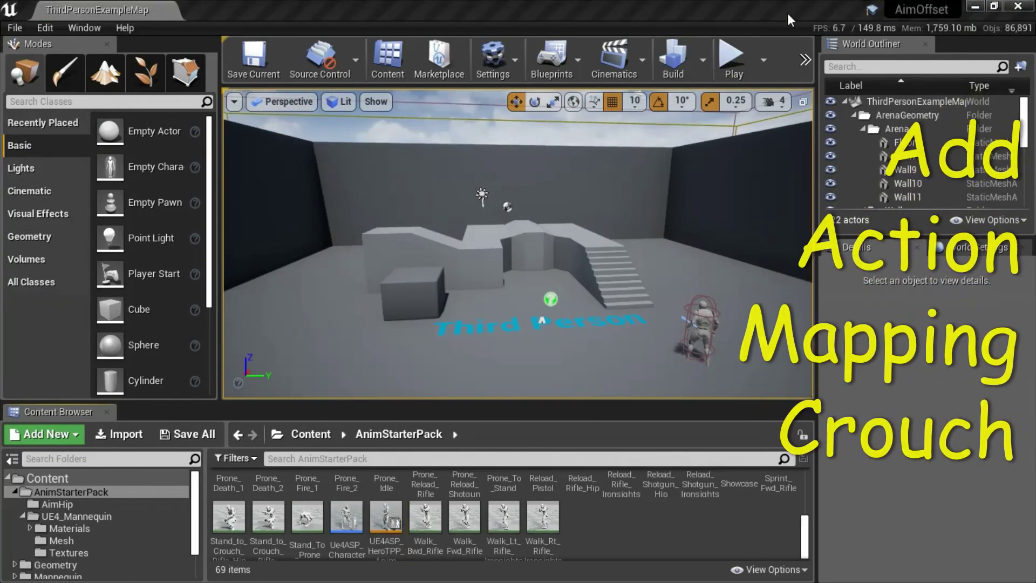
click(755, 521)
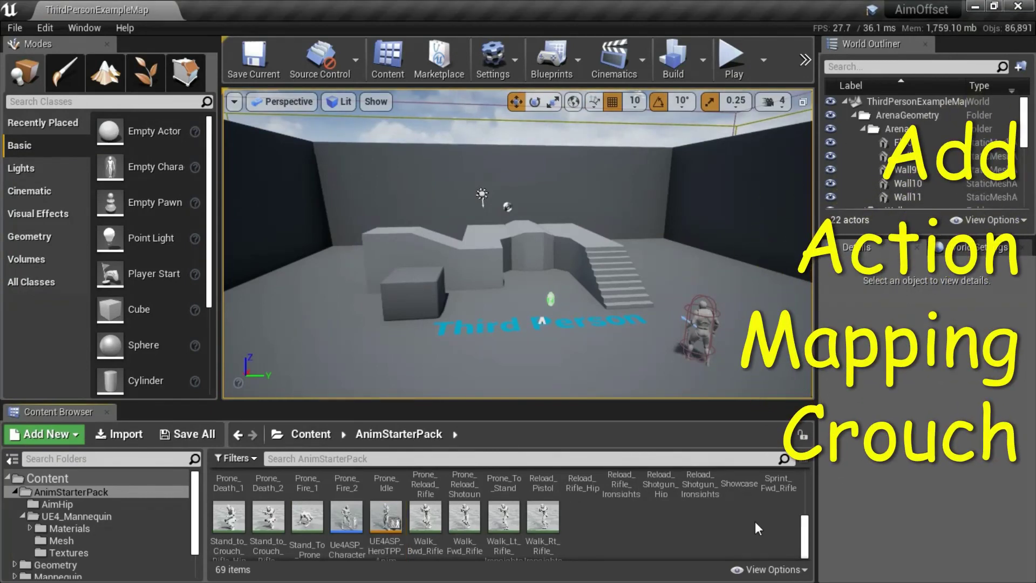
- Open Ue4ASP_Character to check its unknown Crouch action warning, then close it
click(344, 522)
double_click(344, 523)
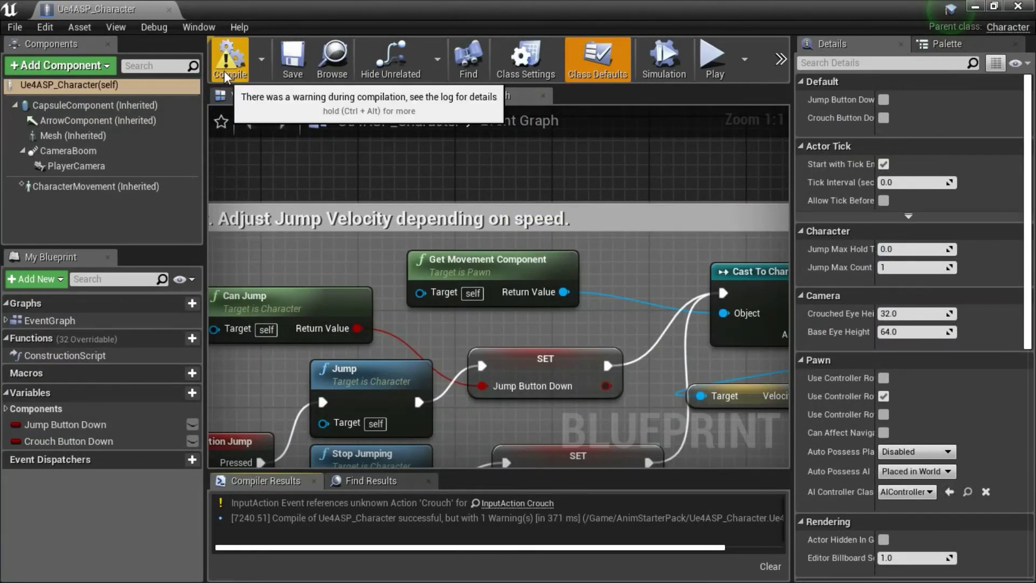
click(1018, 6)
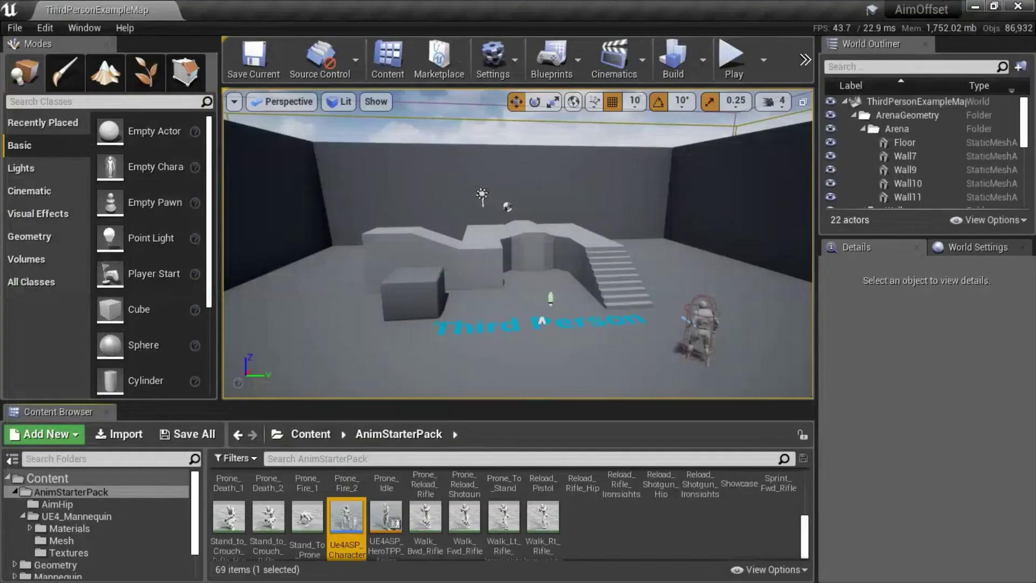
- Add a new action mapping named Crouch in Project Settings > Input
click(52, 28)
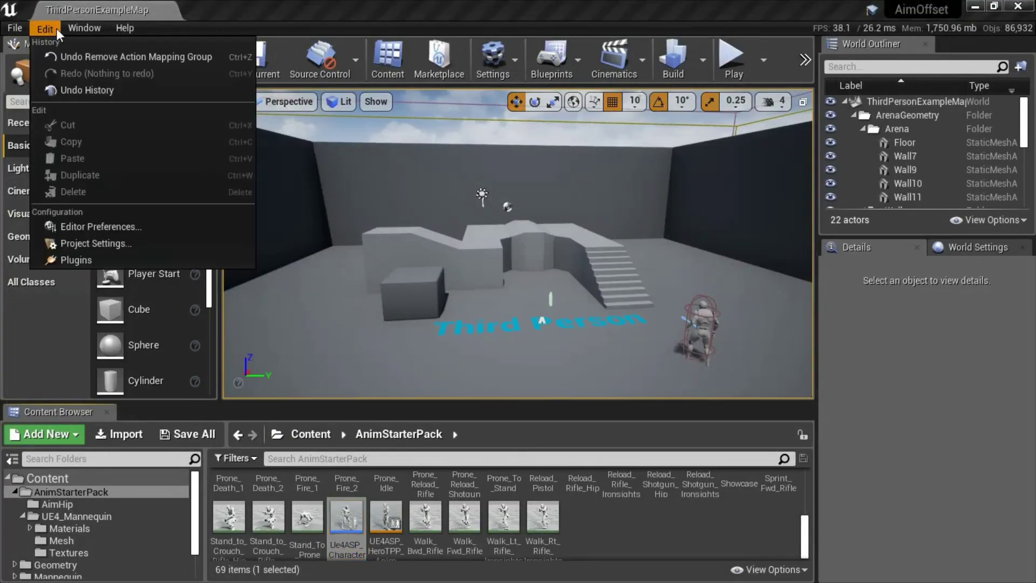
click(91, 242)
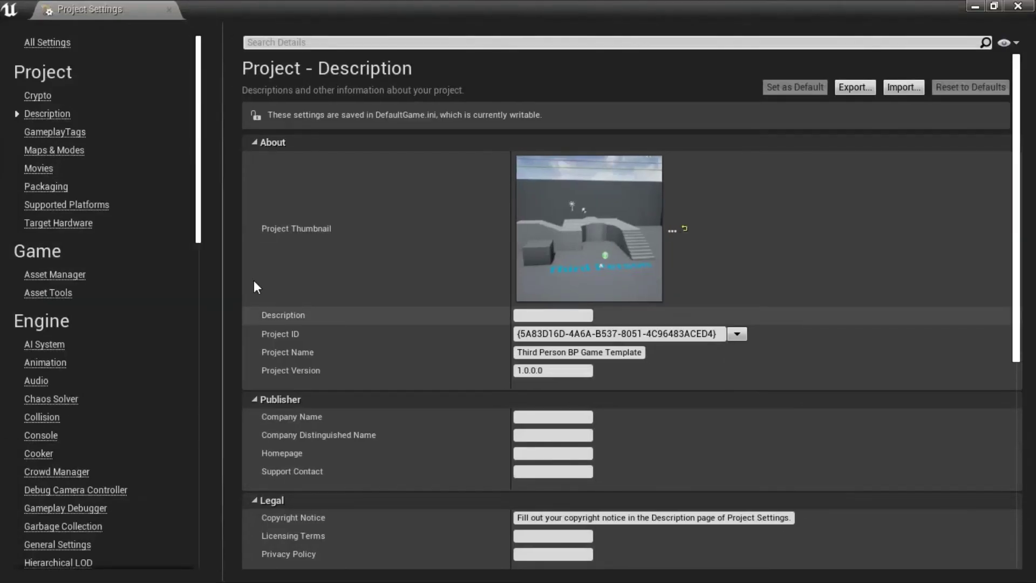
drag(199, 222, 198, 297)
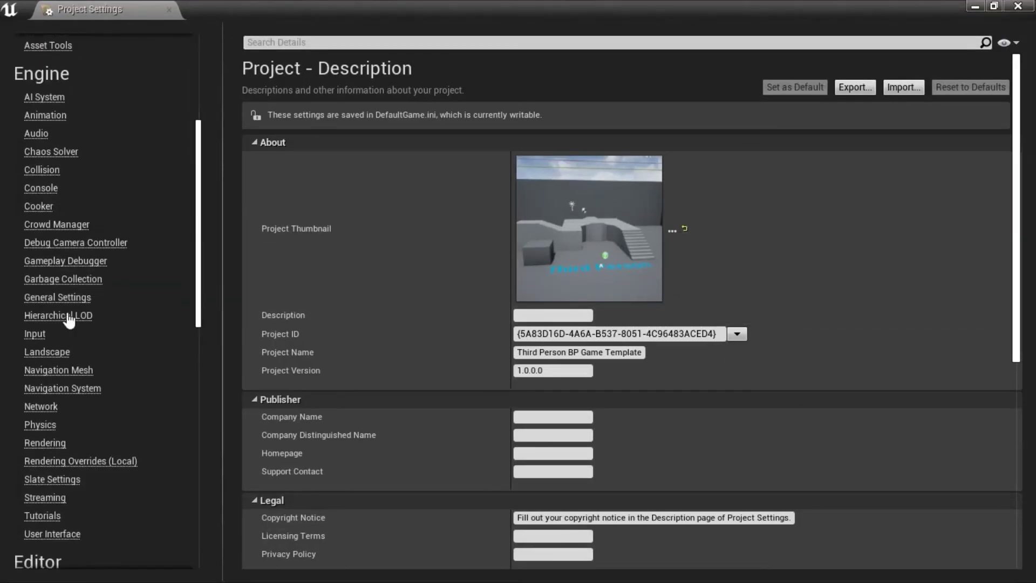
click(46, 332)
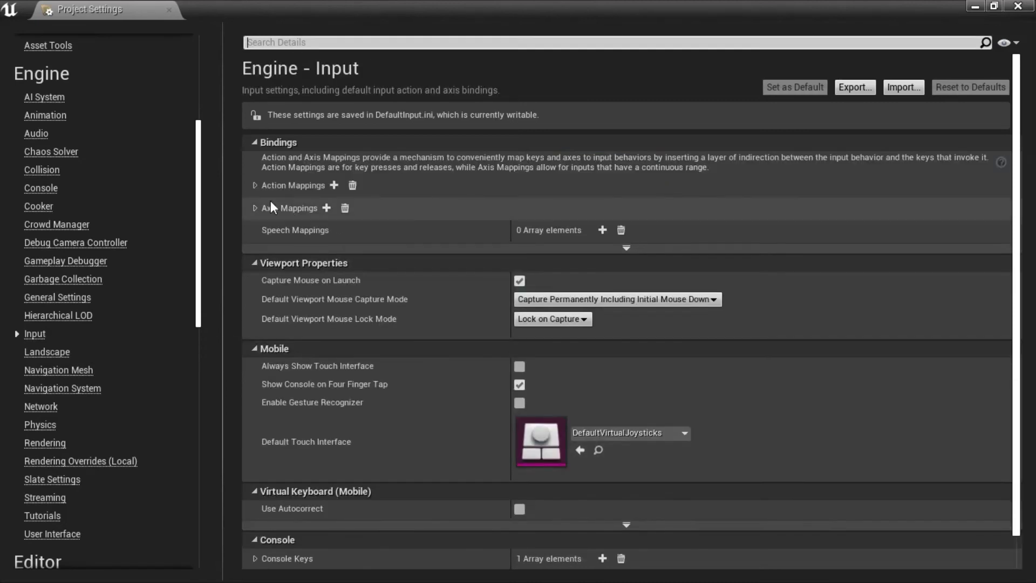
click(254, 186)
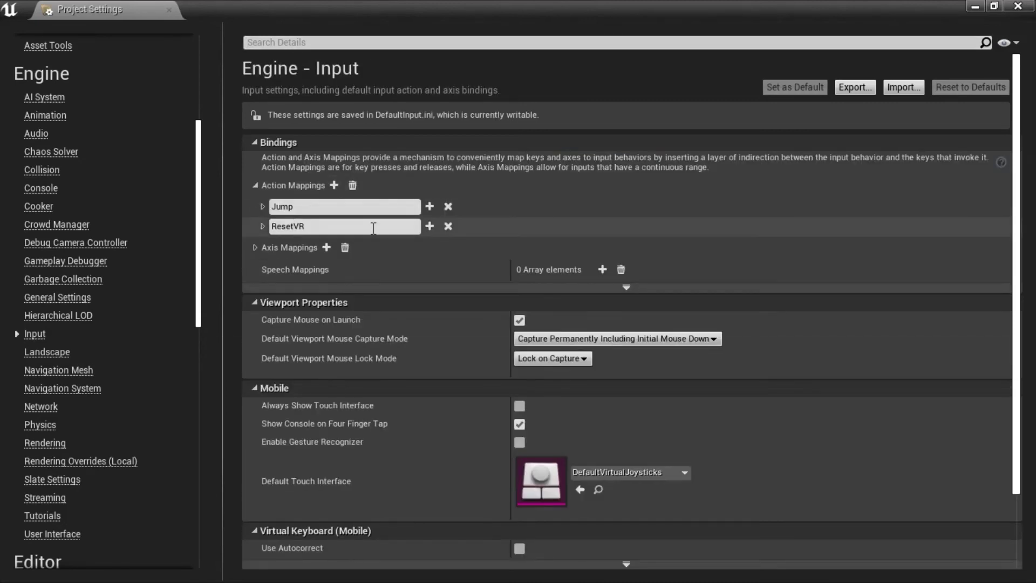
click(334, 186)
click(332, 245)
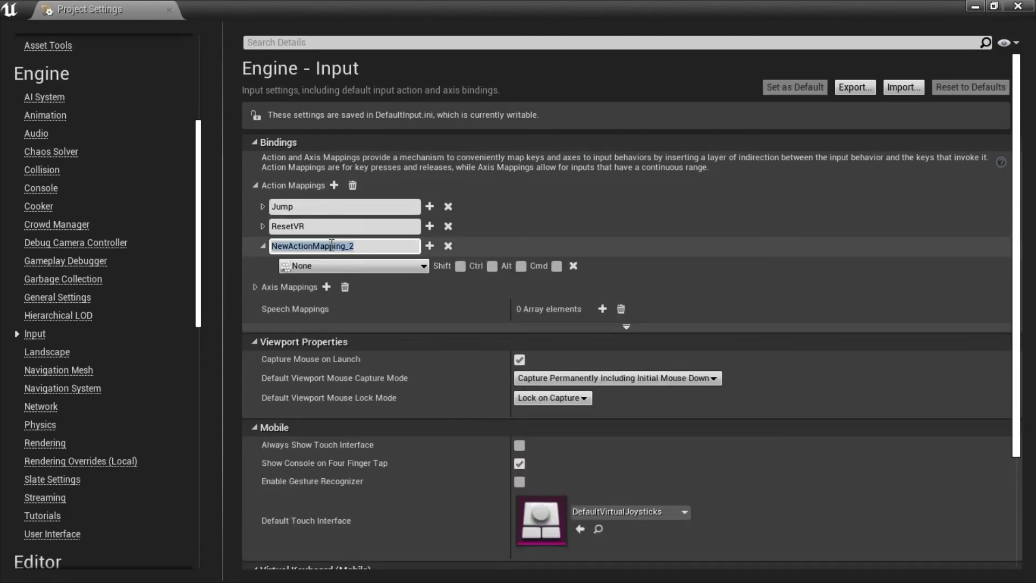
text(Crouch)
- Bind the Crouch action to the C key and close Project Settings
click(423, 266)
click(437, 294)
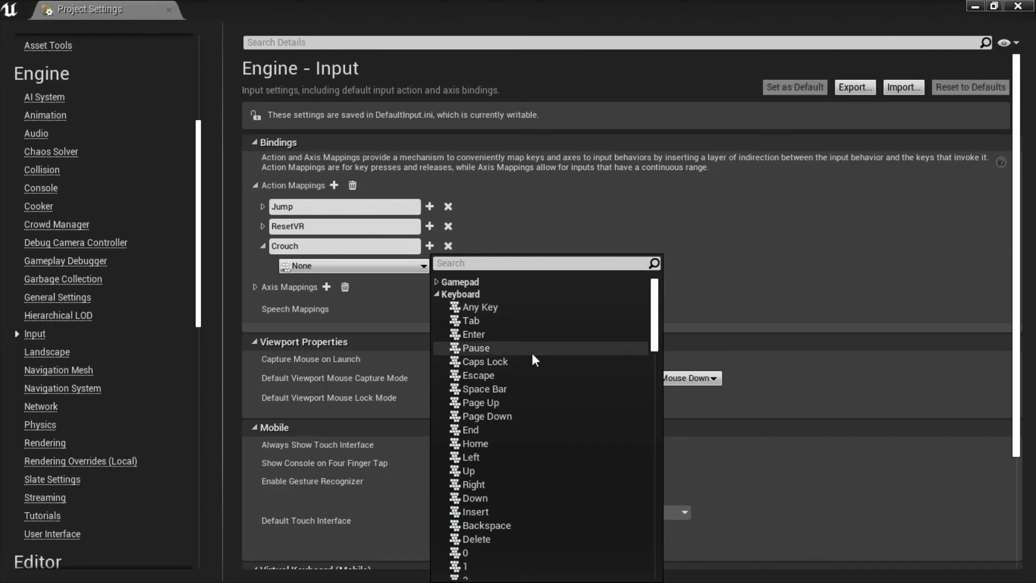
scroll(535, 376, down, 10)
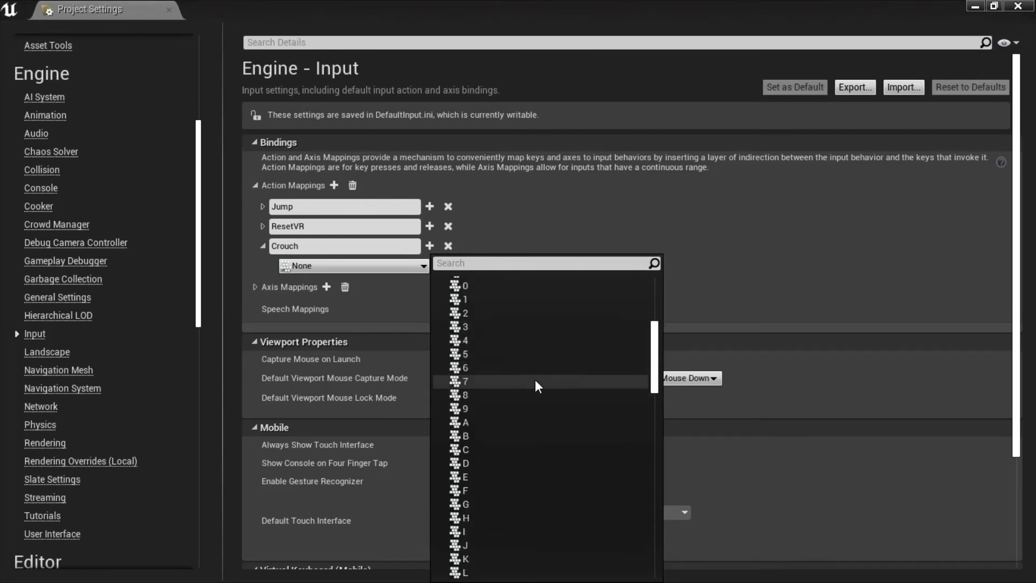
click(466, 449)
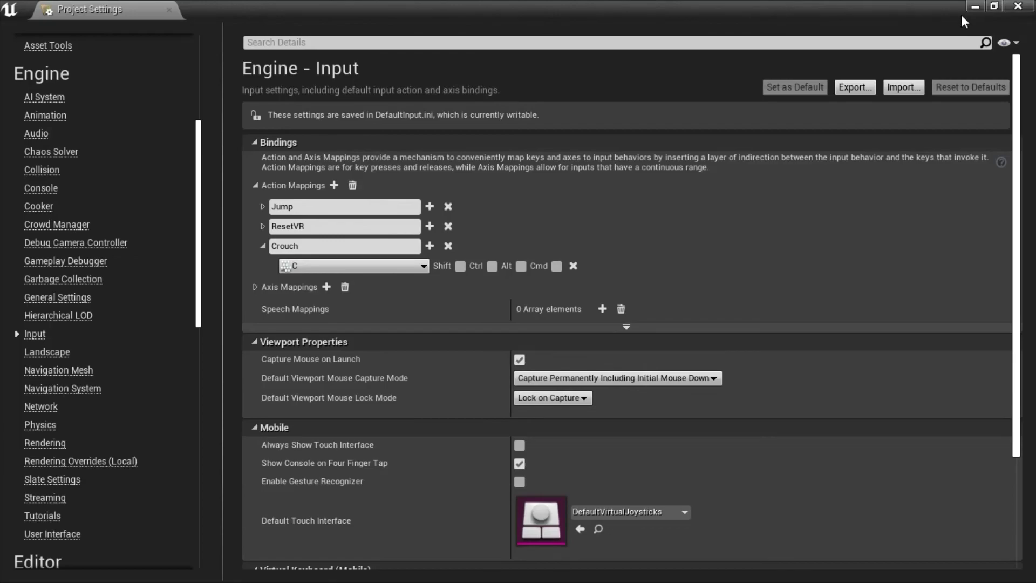
click(1018, 7)
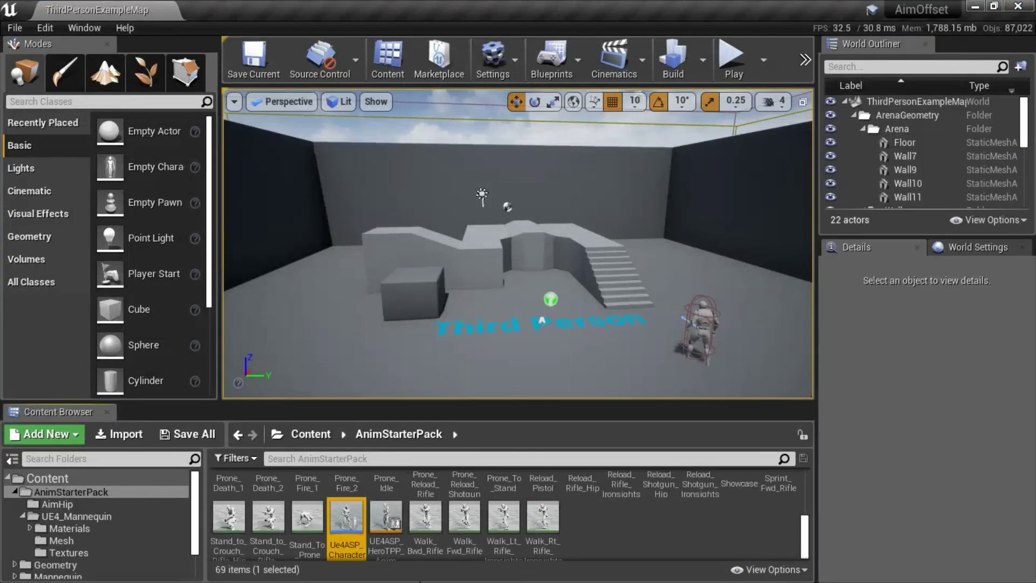
- In Ue4ASP_Character, uncheck Use Controller Rotation Yaw, then compile and save
double_click(351, 518)
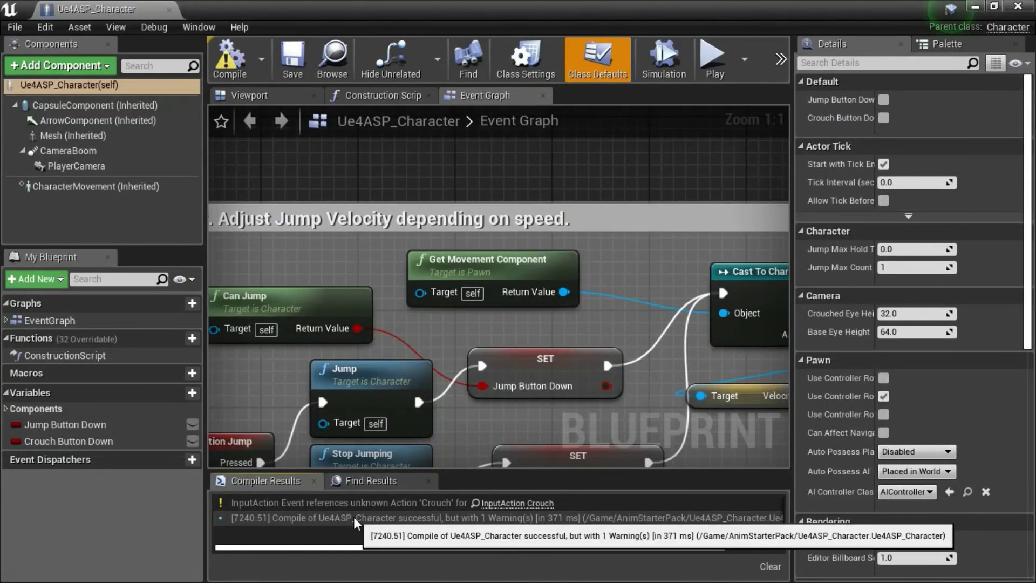
click(224, 59)
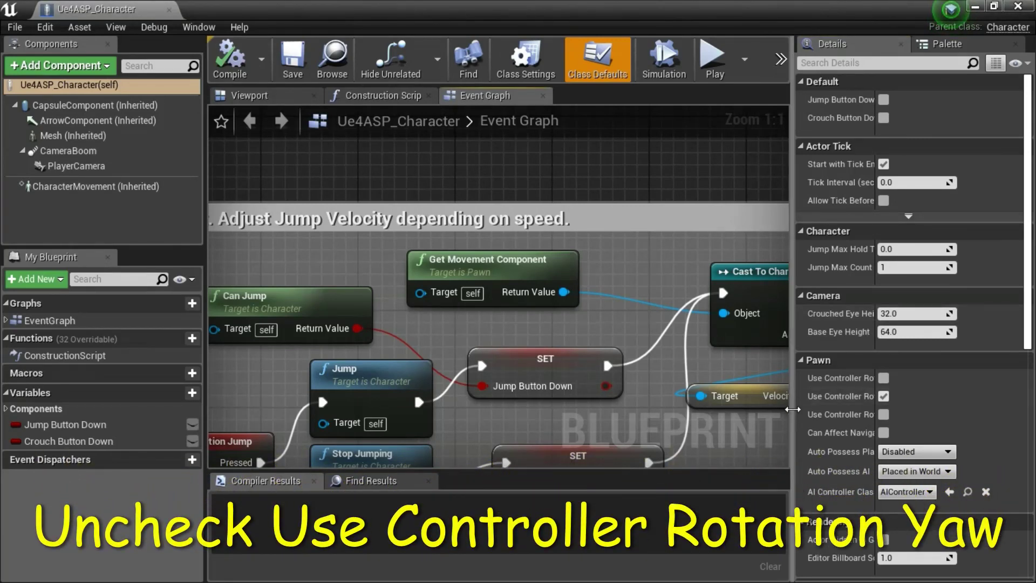
drag(792, 408, 657, 410)
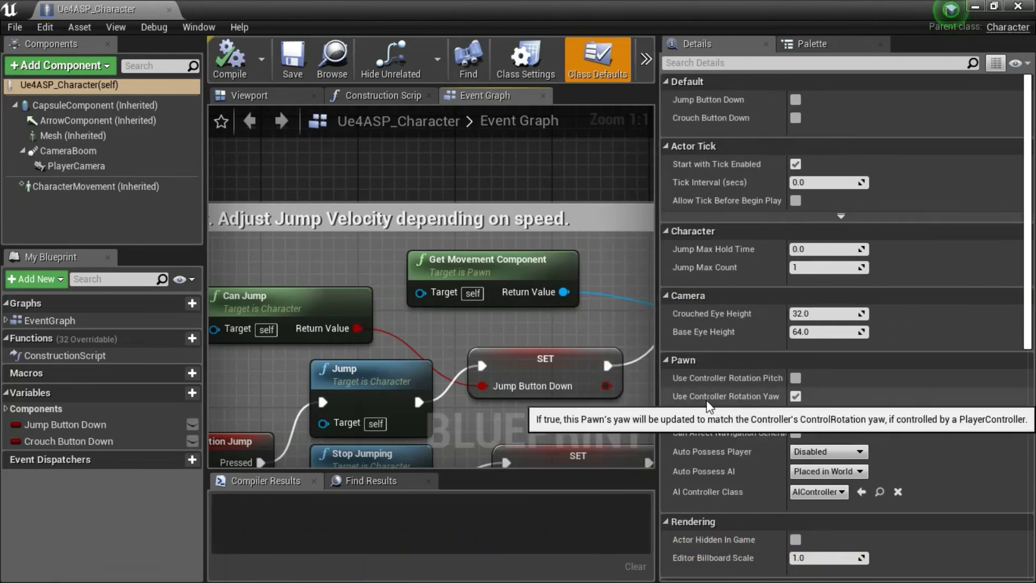
click(797, 397)
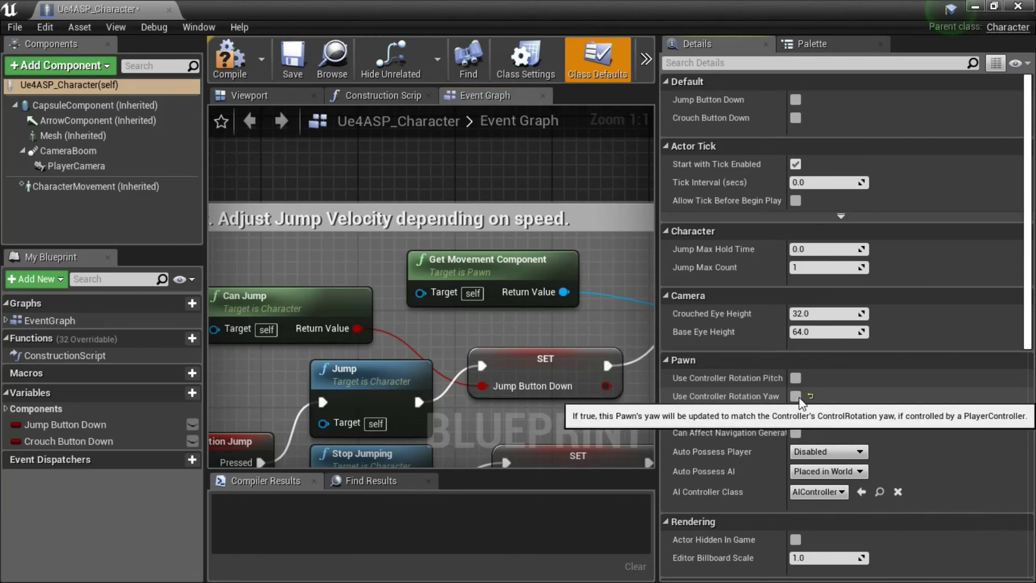
click(289, 70)
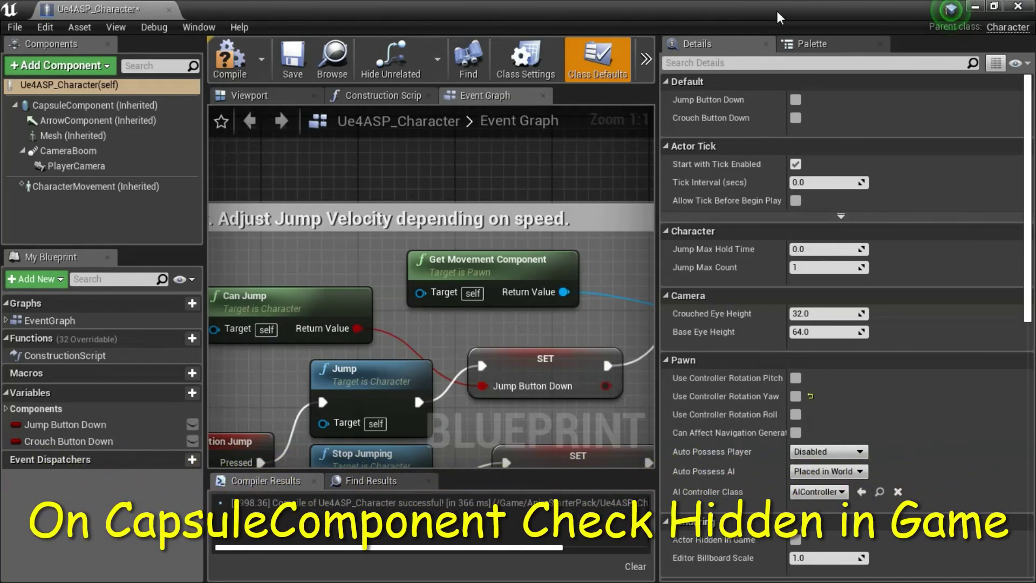
- Set the CapsuleComponent to Hidden in Game, then compile and save the blueprint
click(82, 106)
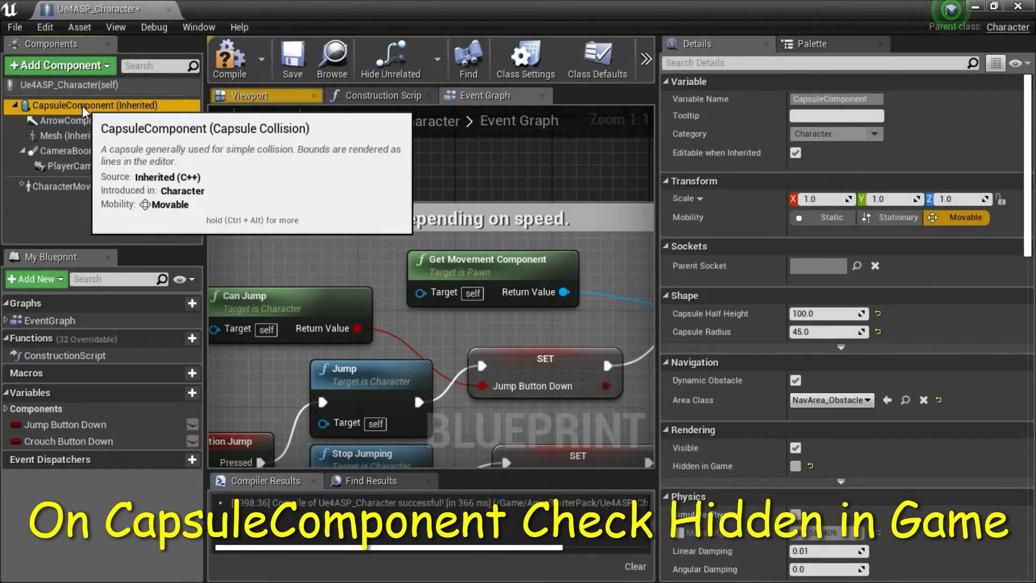
click(796, 467)
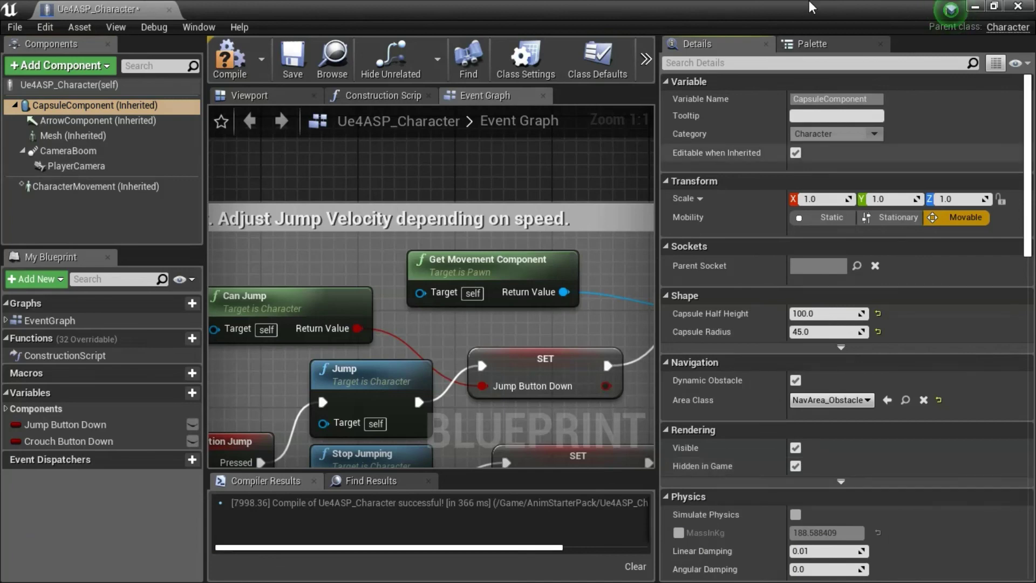
click(229, 69)
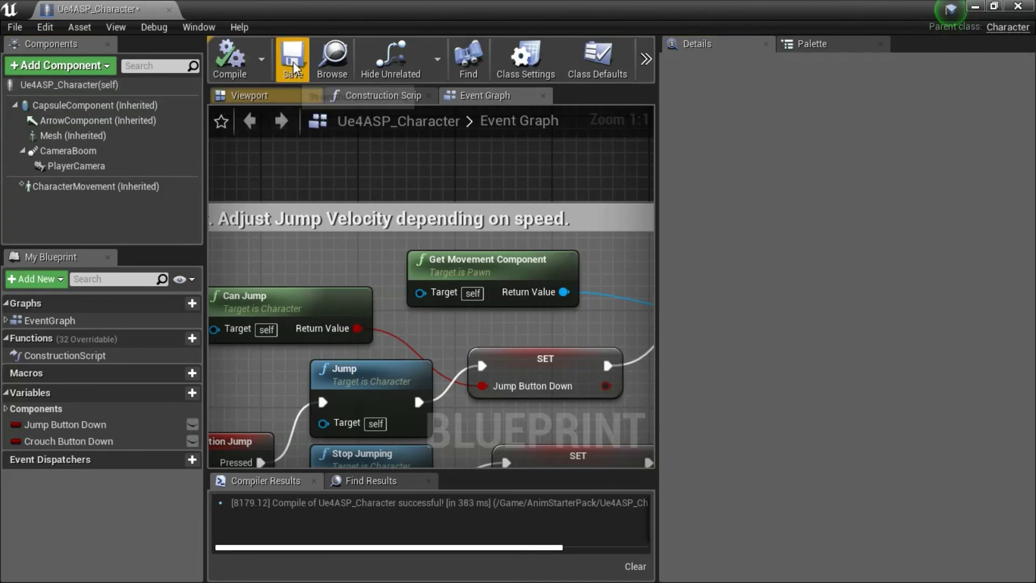
click(293, 62)
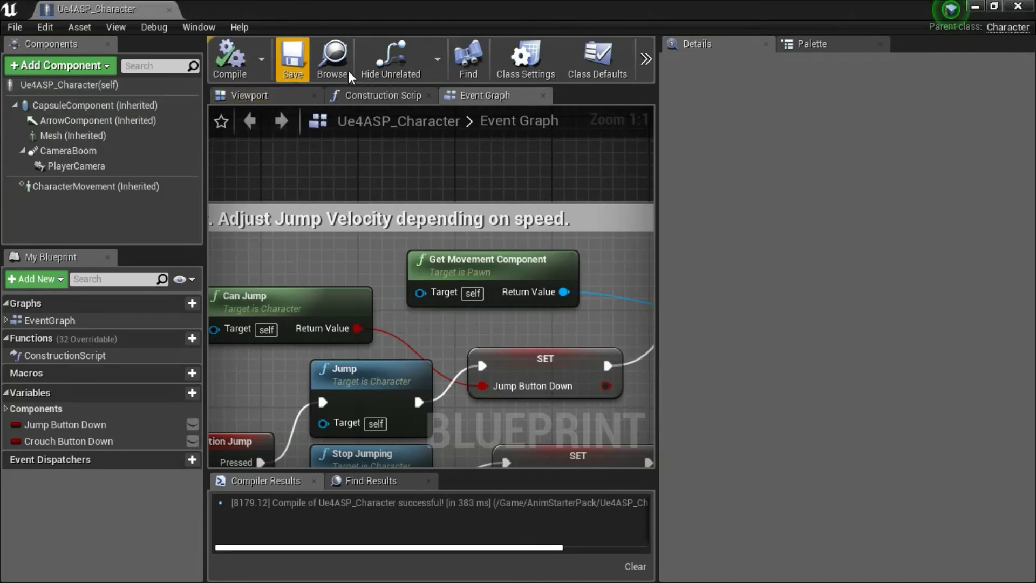
- Close the Ue4ASP_Character editor and delete ThirdPersonCharacter via the World Outliner, leaving 21 actors
click(1018, 6)
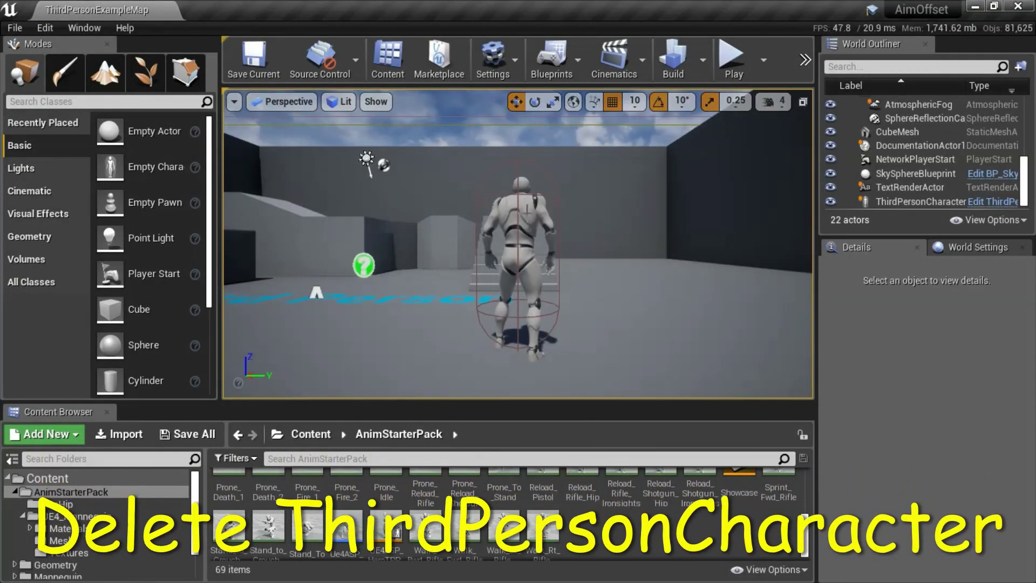
click(920, 201)
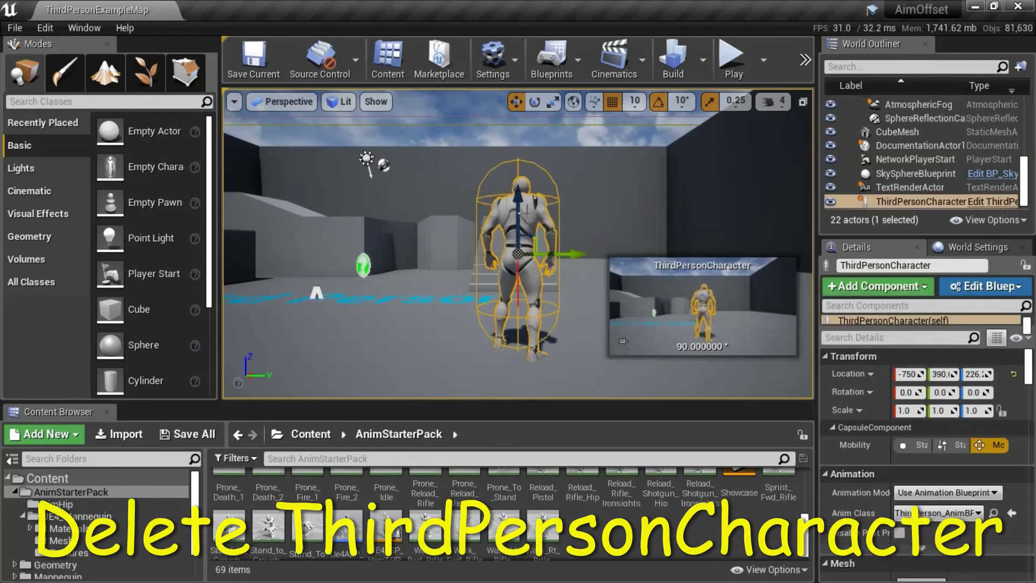
key(Delete)
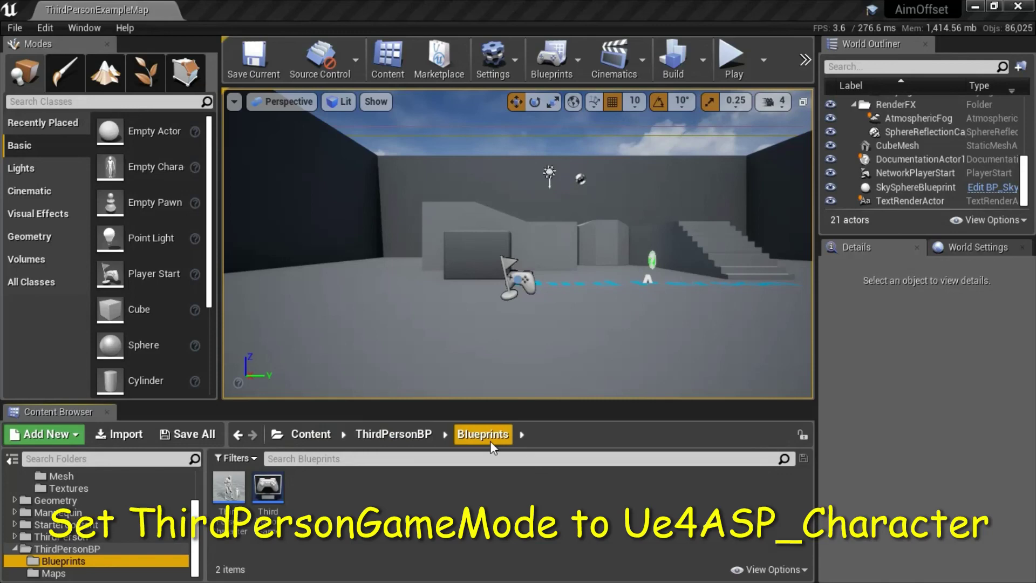
- Set ThirdPersonGameMode's Default Pawn Class to Ue4ASP_Character, compile, save and close it
mouse_move(267, 487)
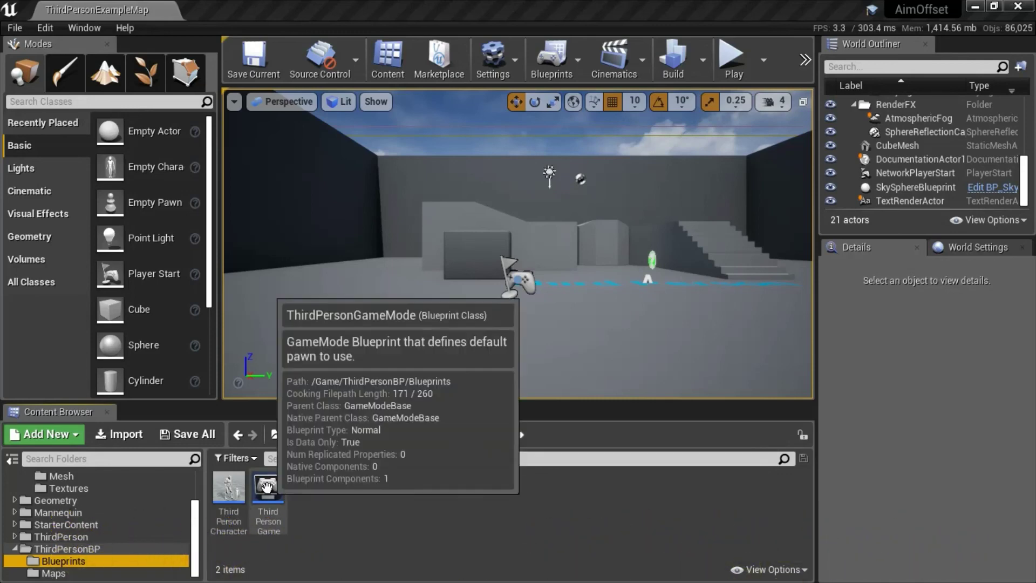
double_click(267, 487)
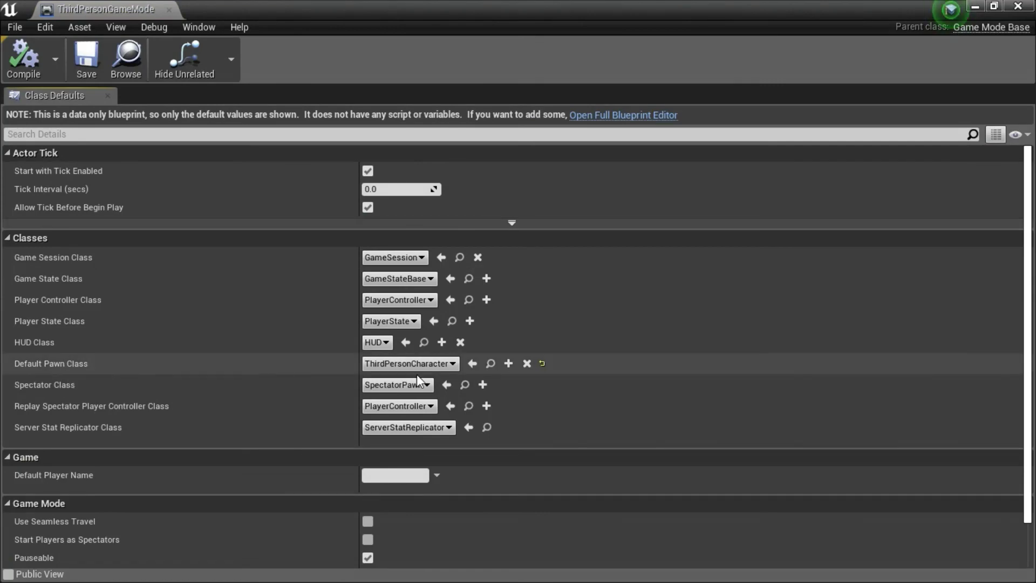
click(454, 365)
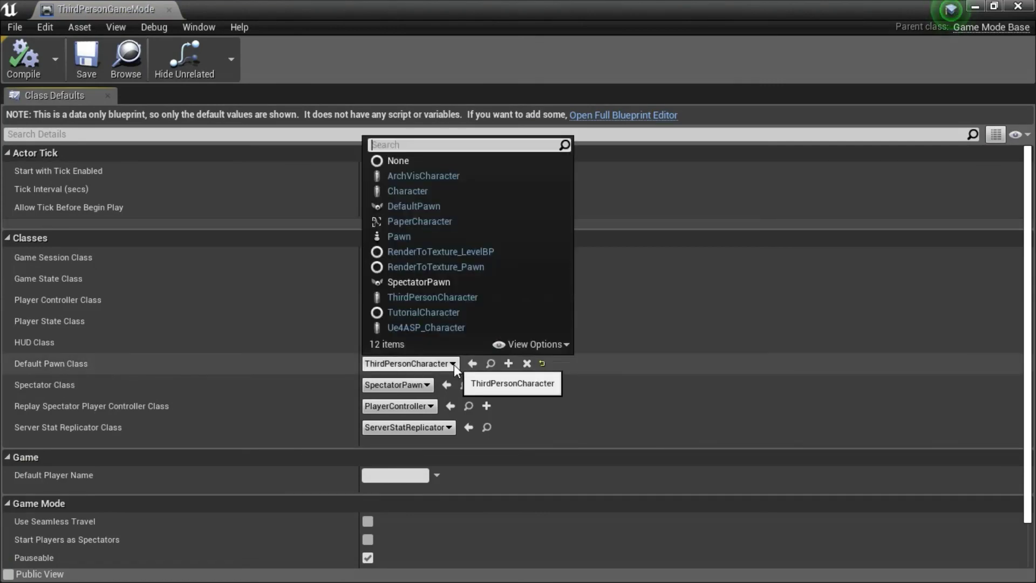
click(452, 327)
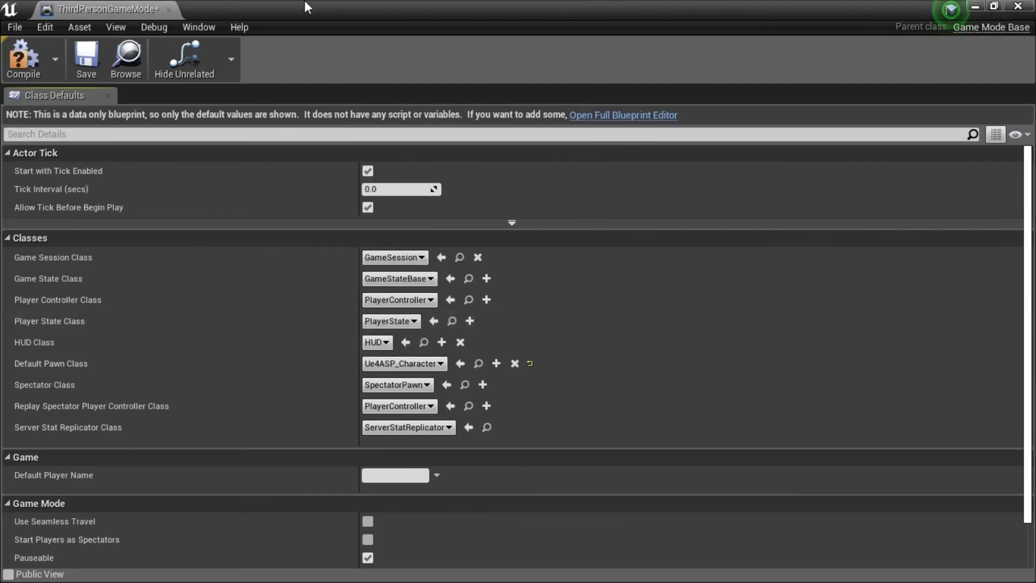
click(33, 70)
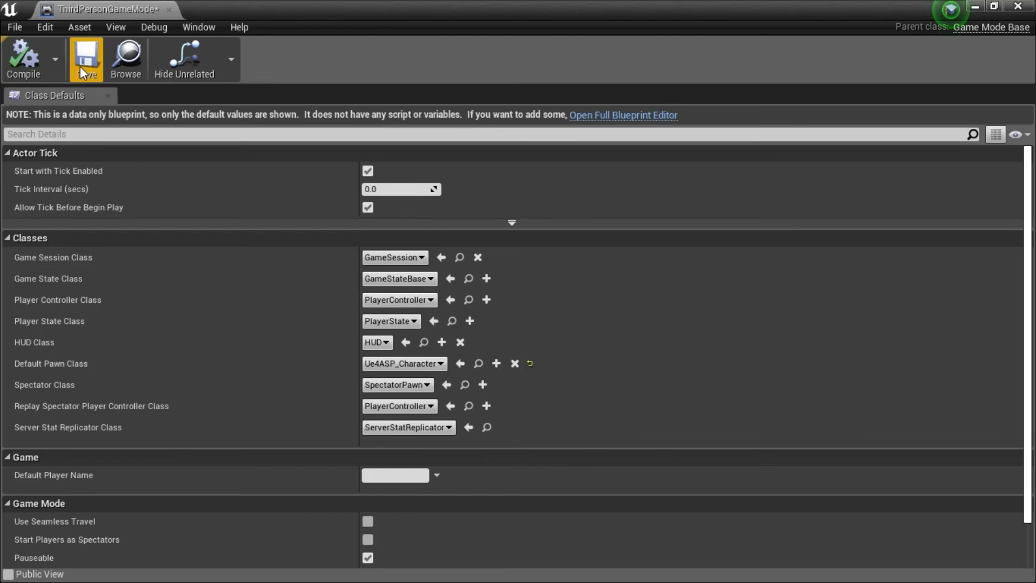
click(81, 66)
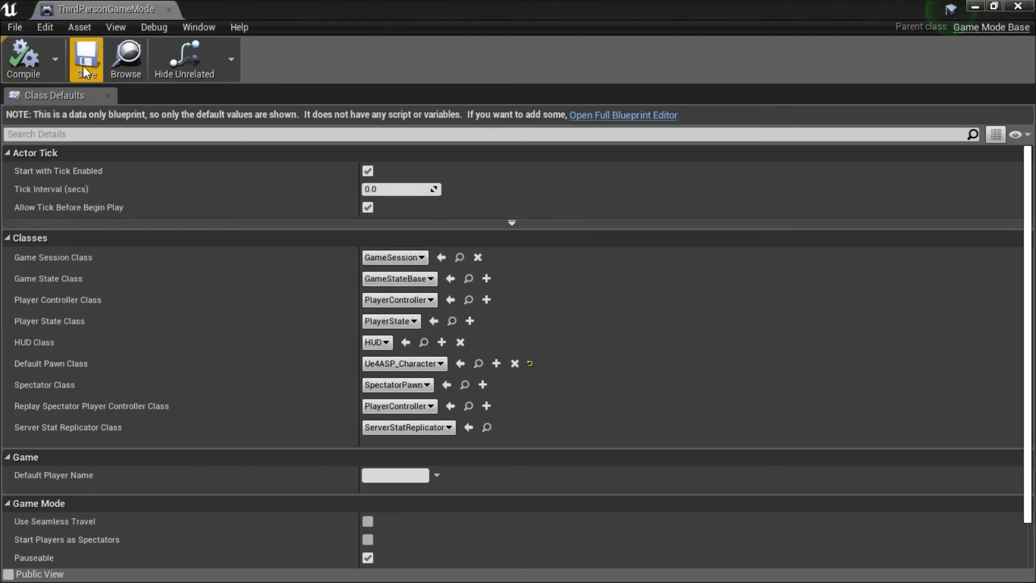
click(1019, 7)
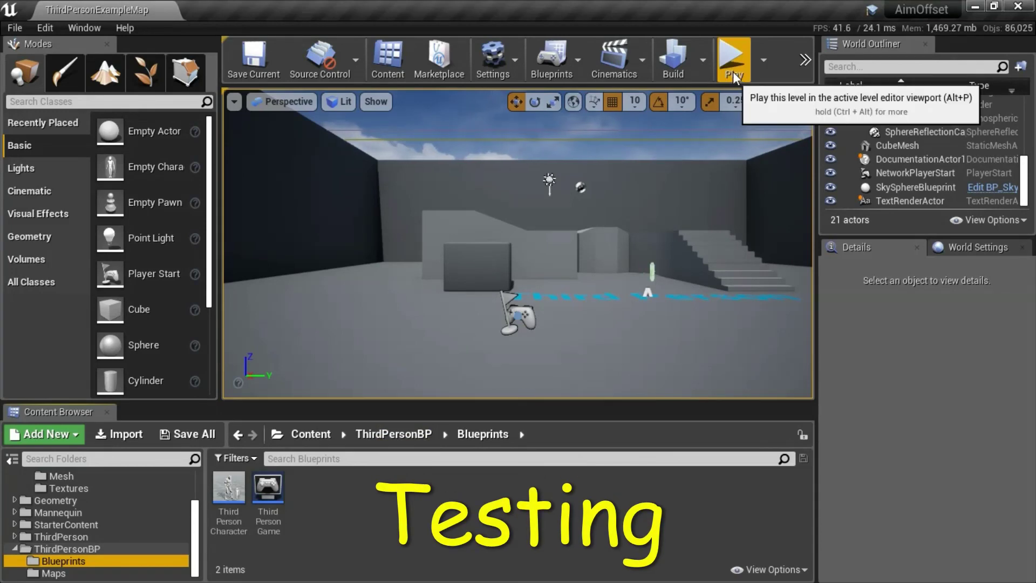
- Play in editor and run the Ue4ASP character forward, back and toward the stairs
click(720, 81)
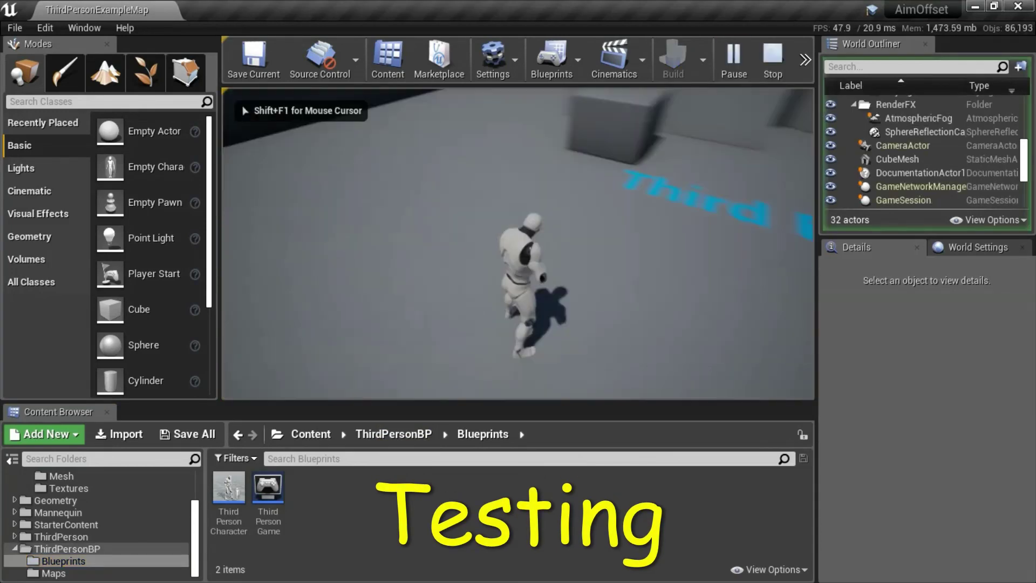
key(w)
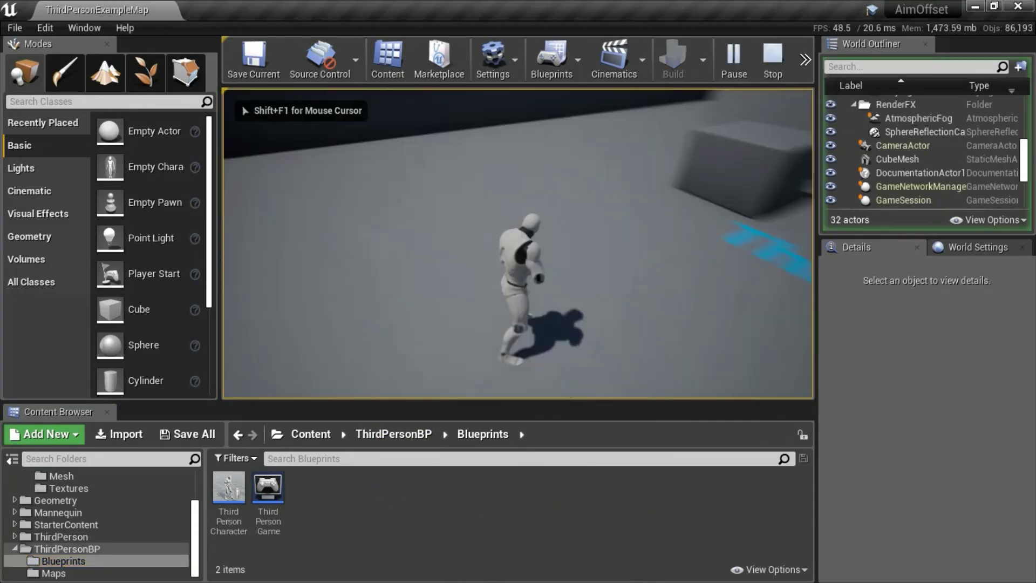
key(s)
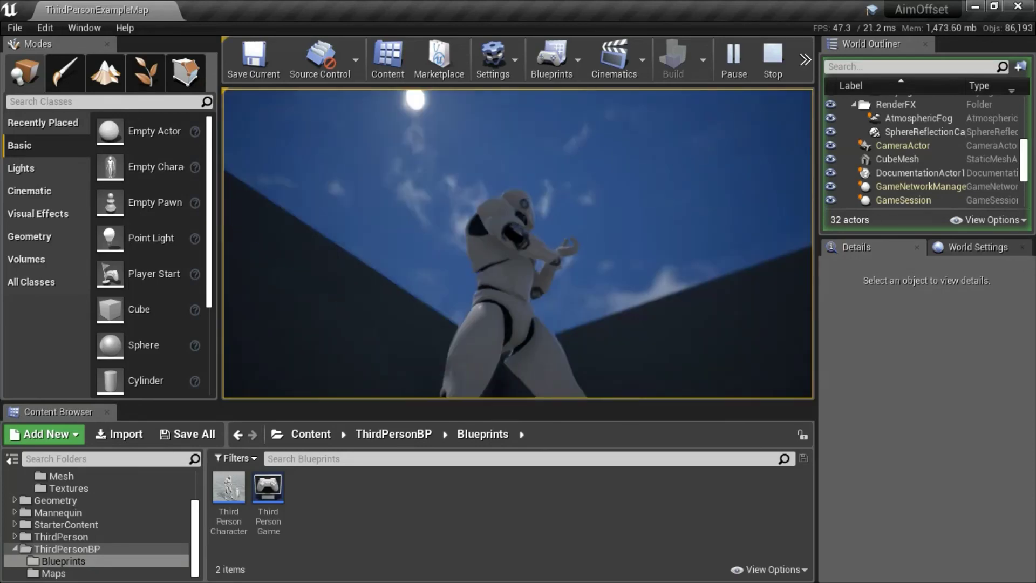
key(w)
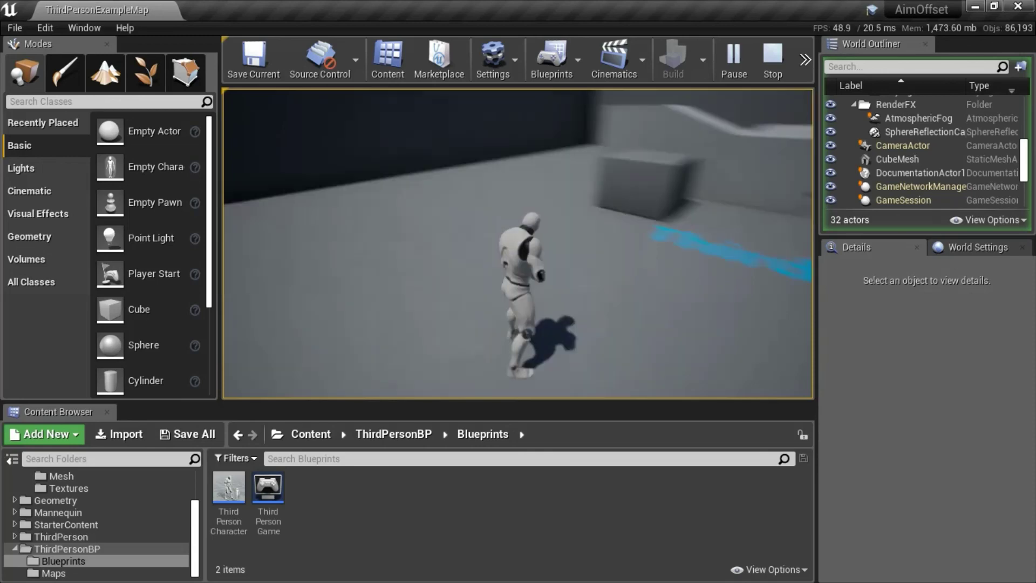